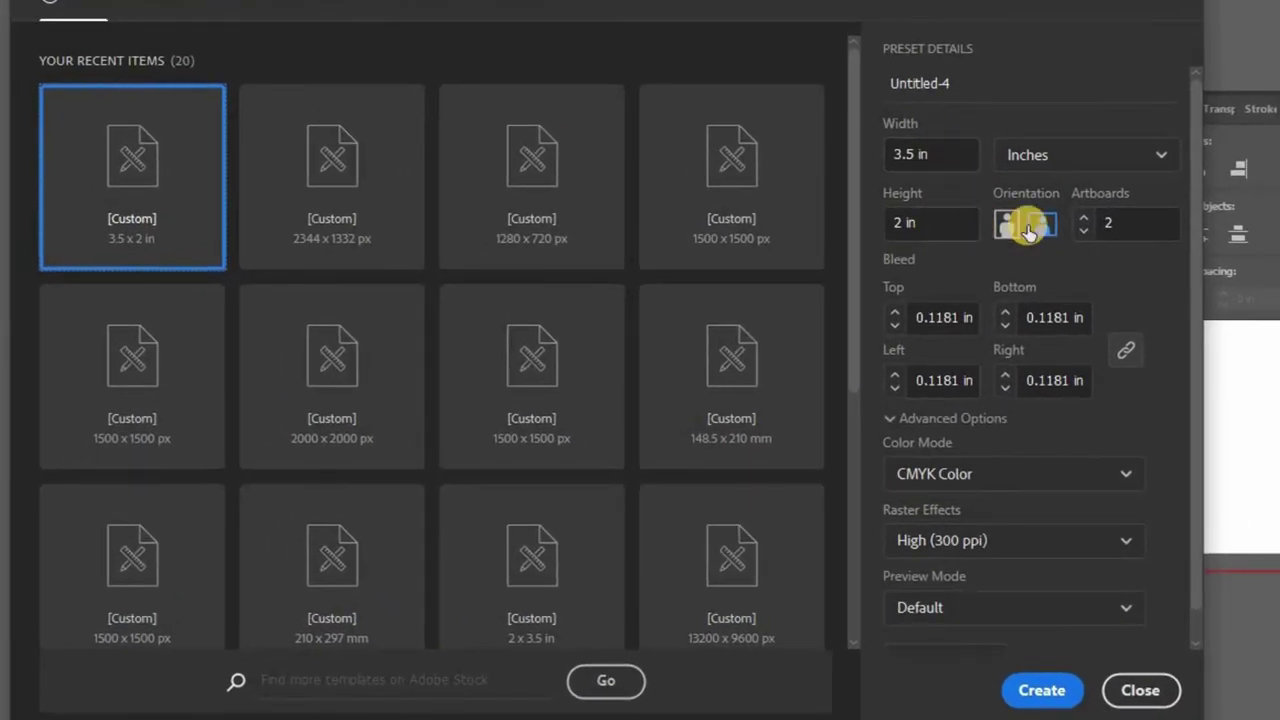
Set the new document to 2 artboards and confirm the 0.1181 in bleed
left_click(1108, 224)
double_click(1104, 224)
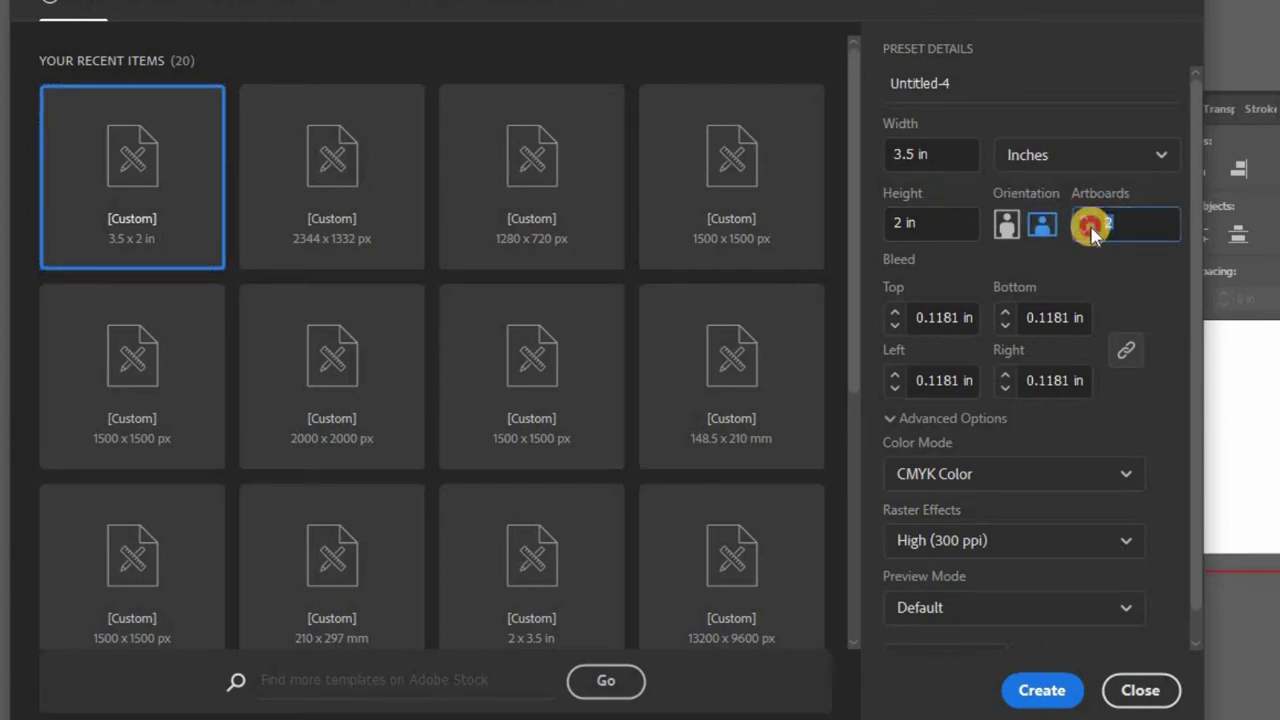
left_click(922, 315)
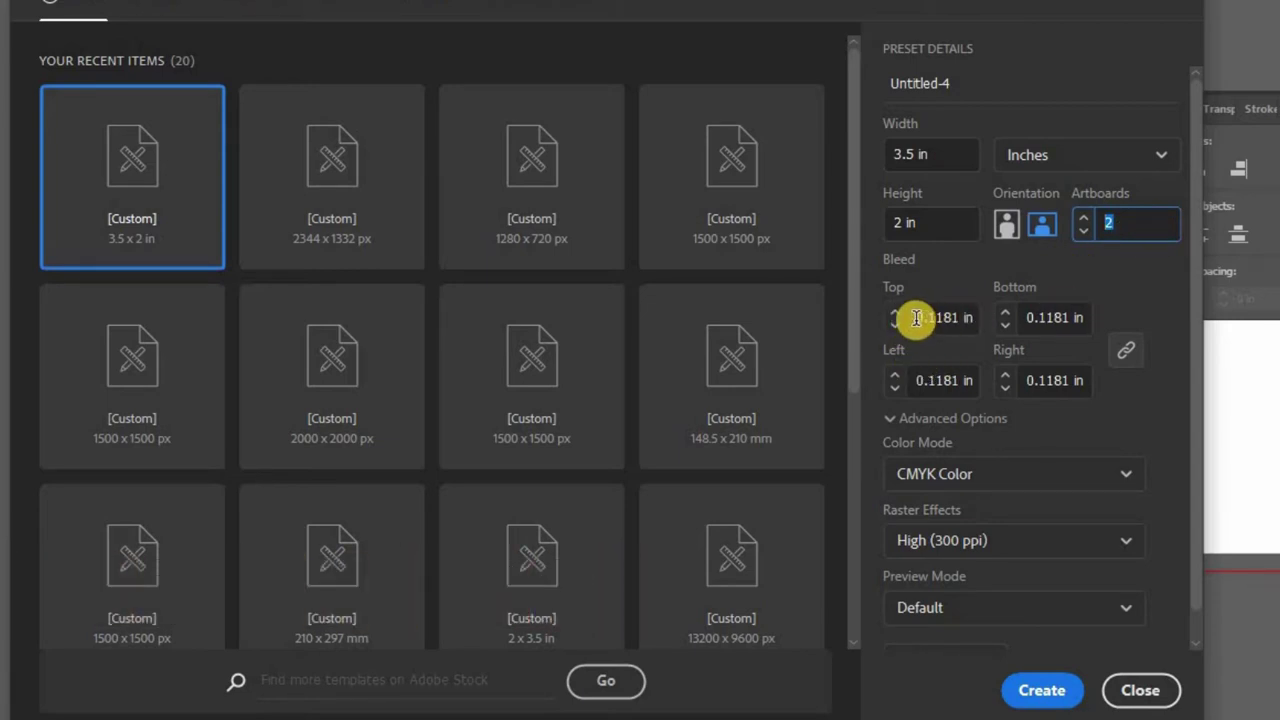
left_click_drag(917, 317, 982, 319)
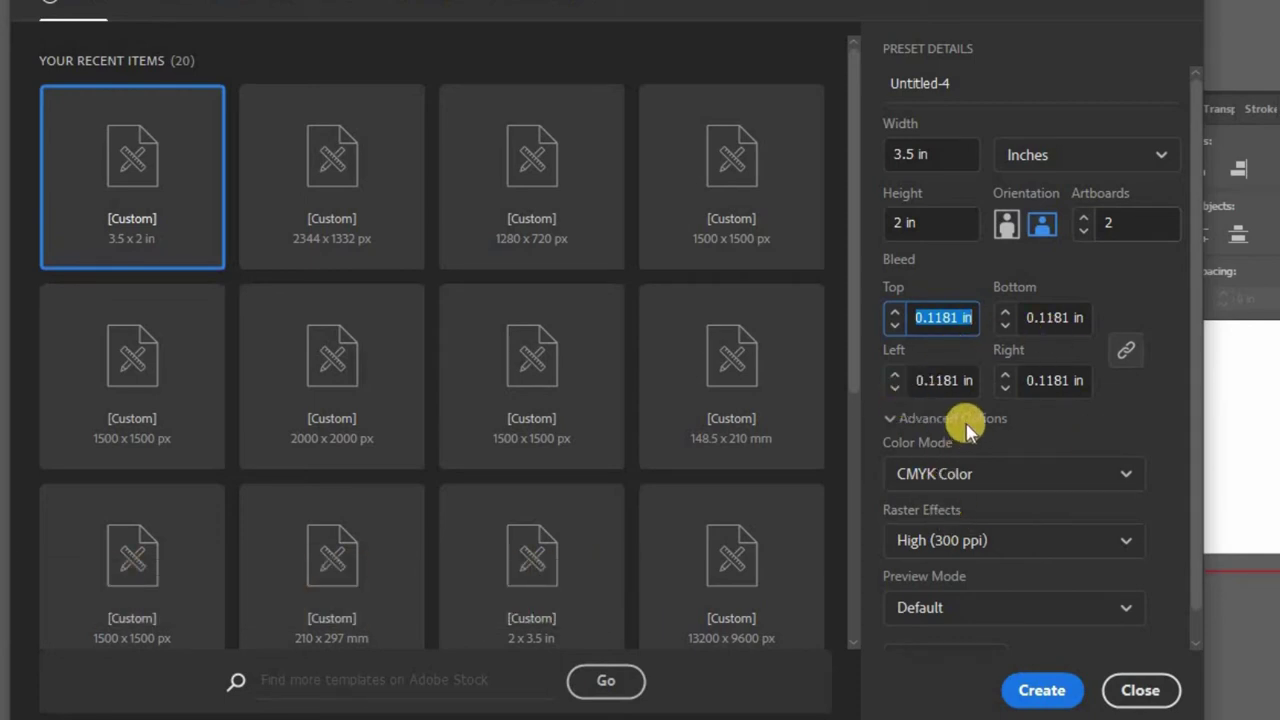
Keep CMYK Color and High (300 ppi) raster effects, then create the document
left_click(895, 420)
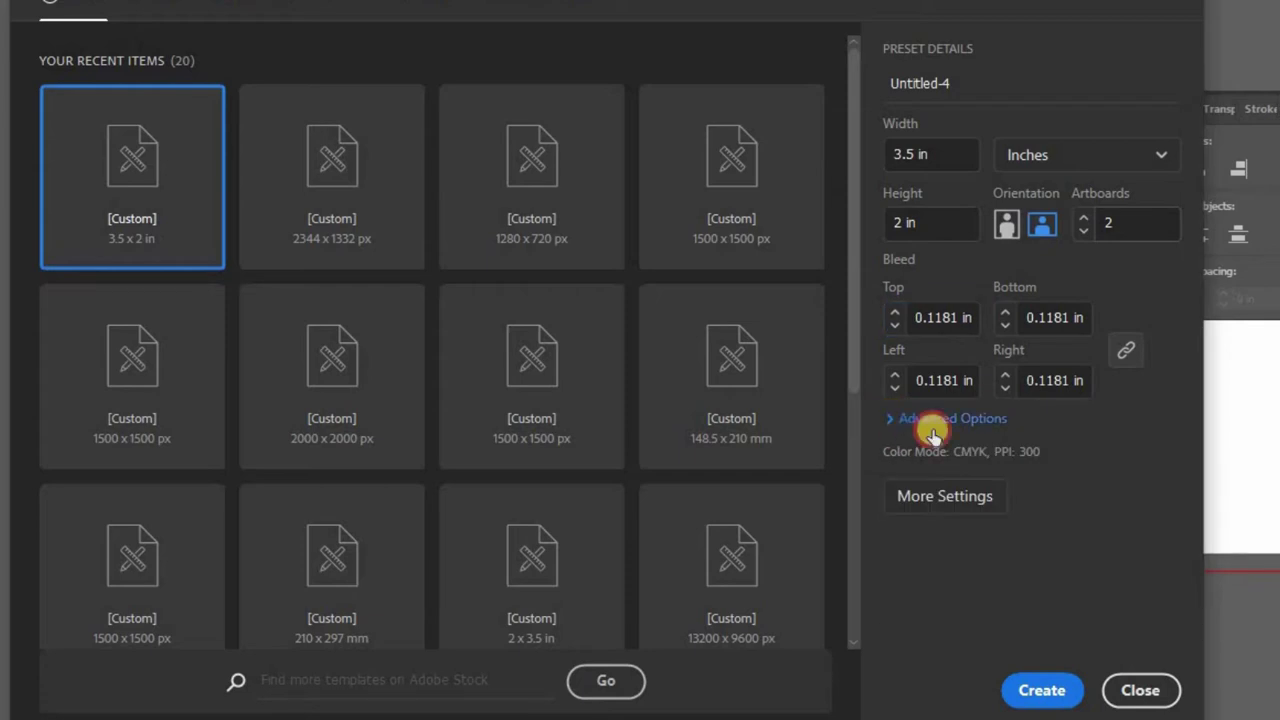
left_click(929, 420)
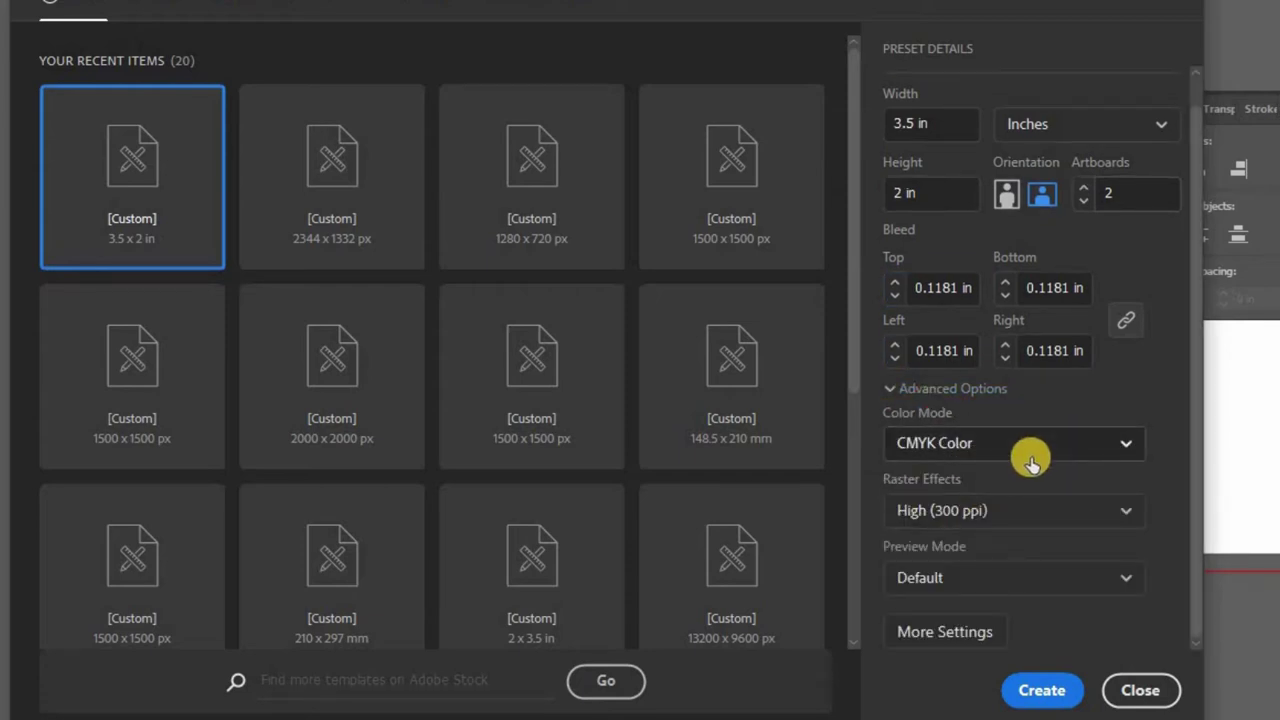
left_click(1031, 459)
left_click(1135, 530)
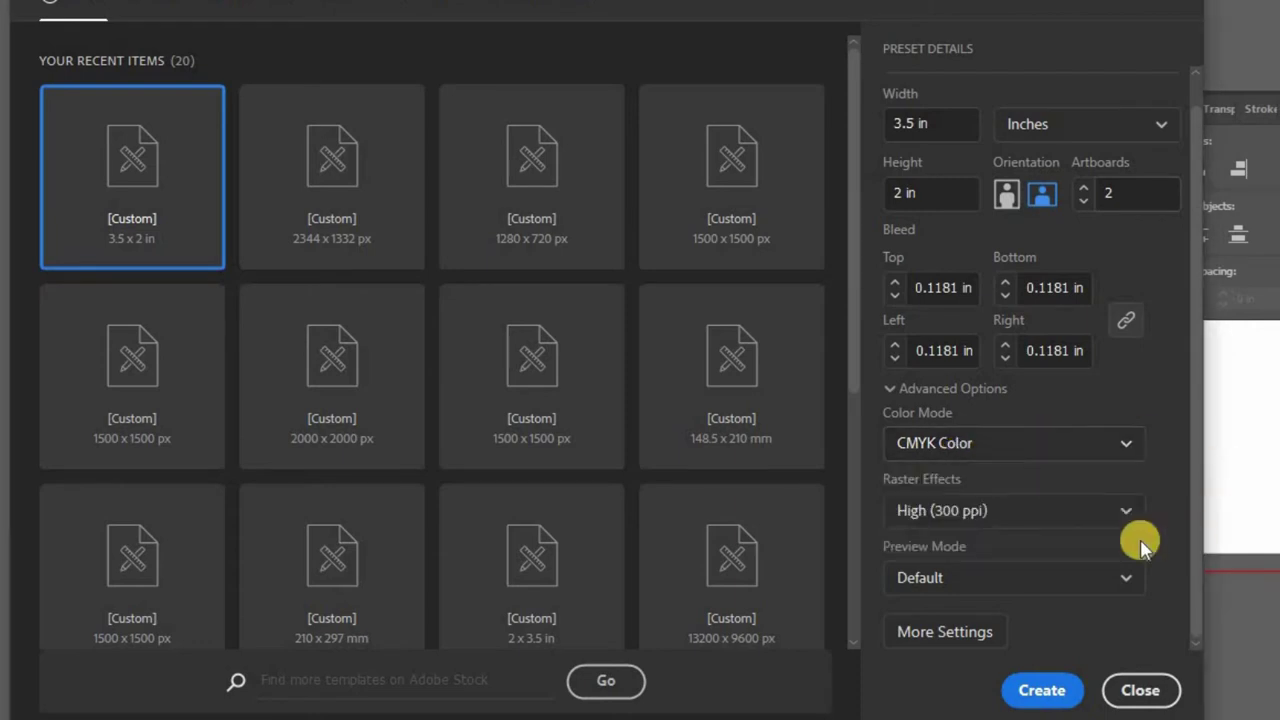
left_click(951, 508)
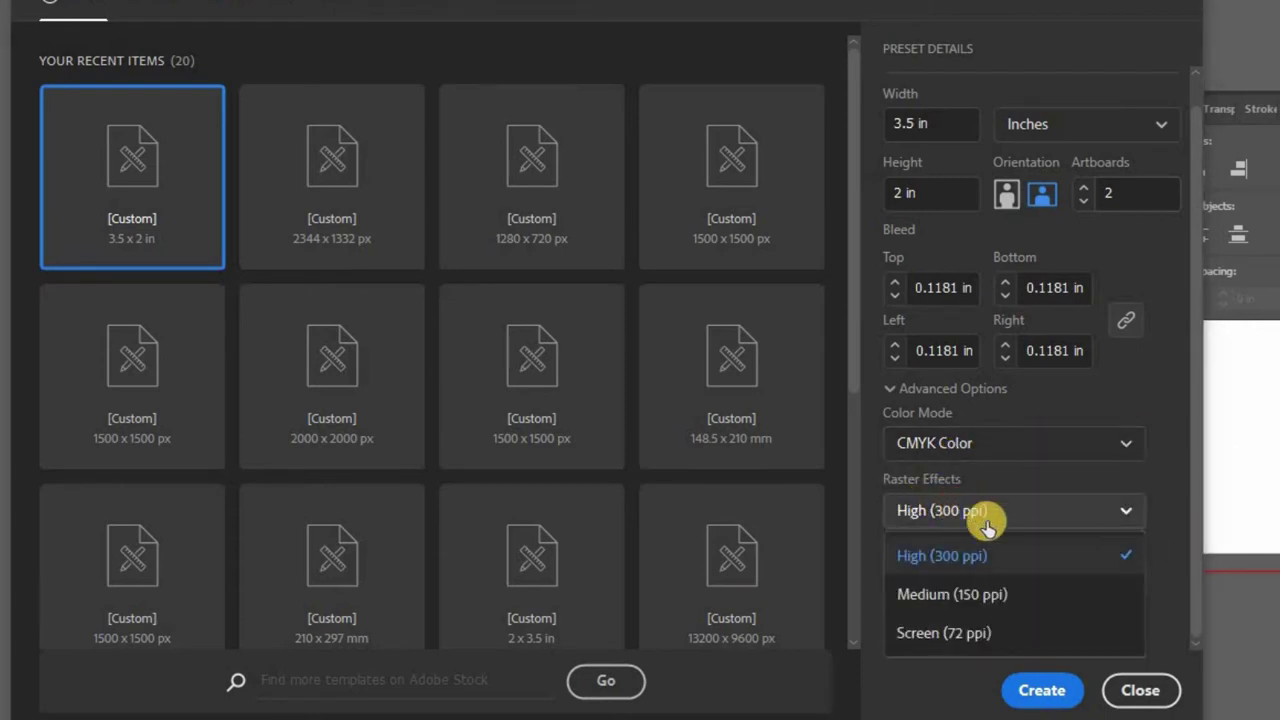
left_click(1063, 509)
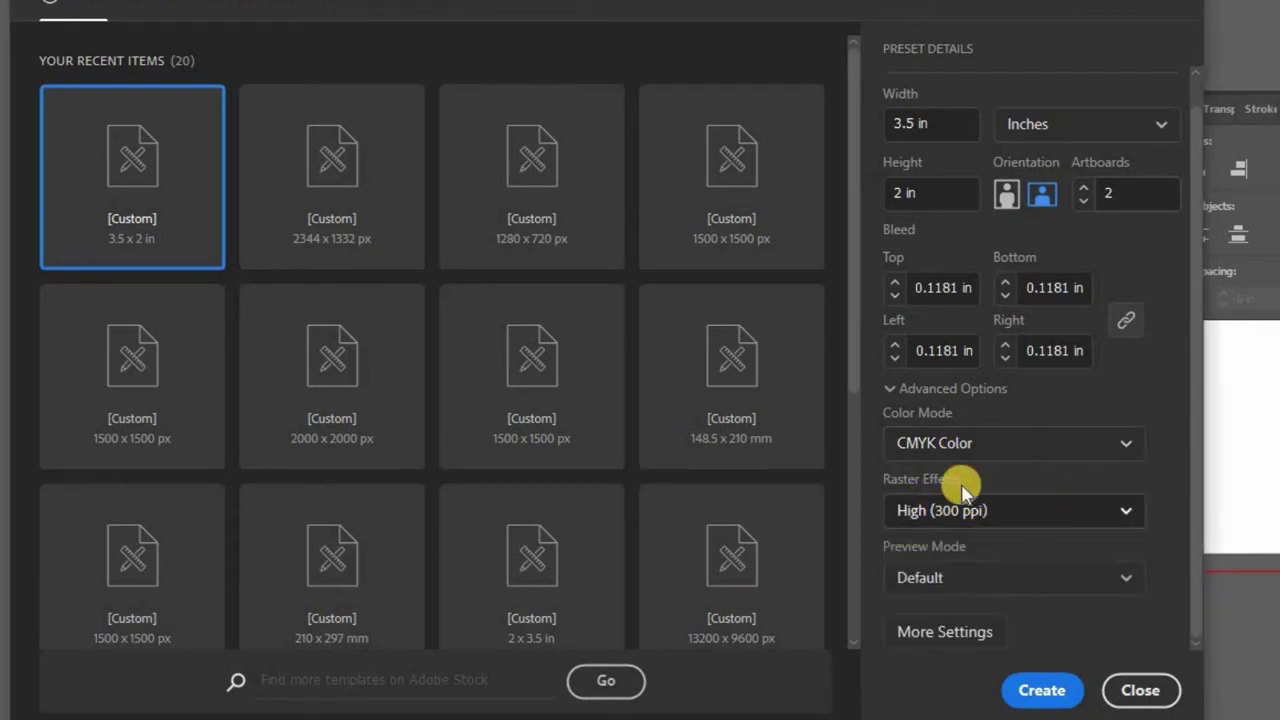
left_click(1043, 700)
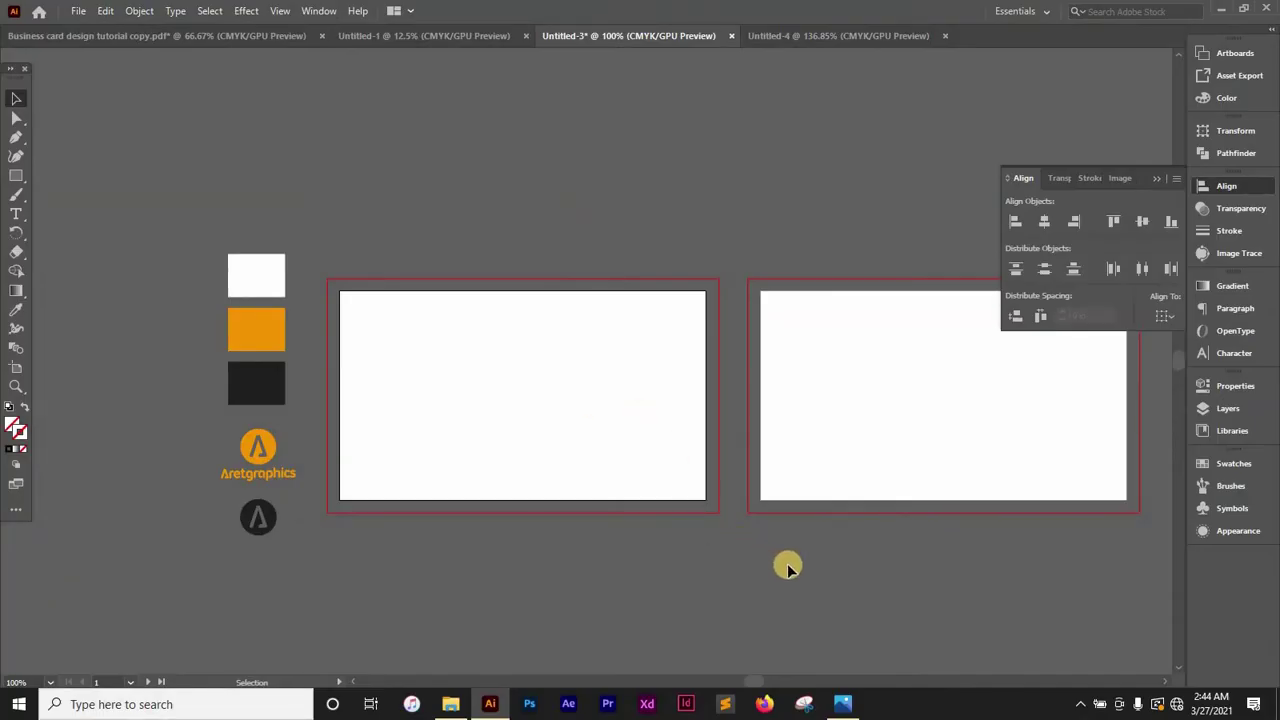
Draw a rectangle by entering an exact width of 3.2 in and height of 1.7 in
left_click(1160, 178)
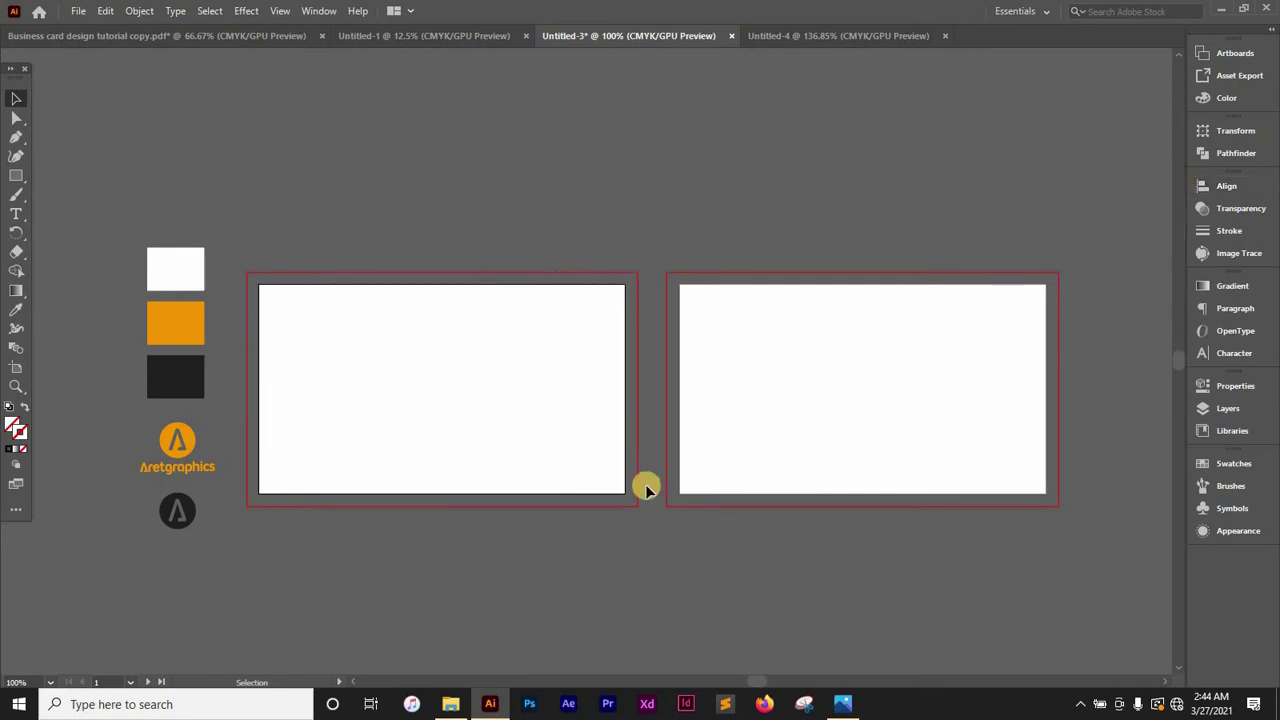
key("m")
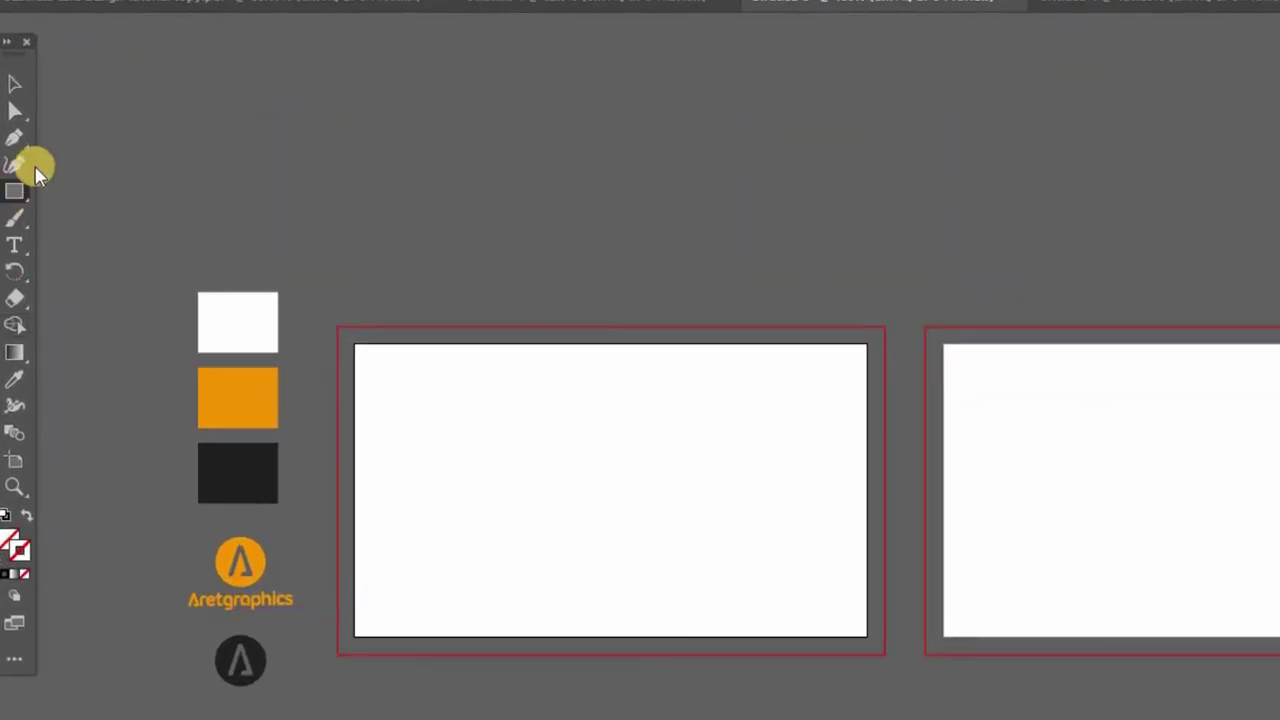
left_click(14, 189)
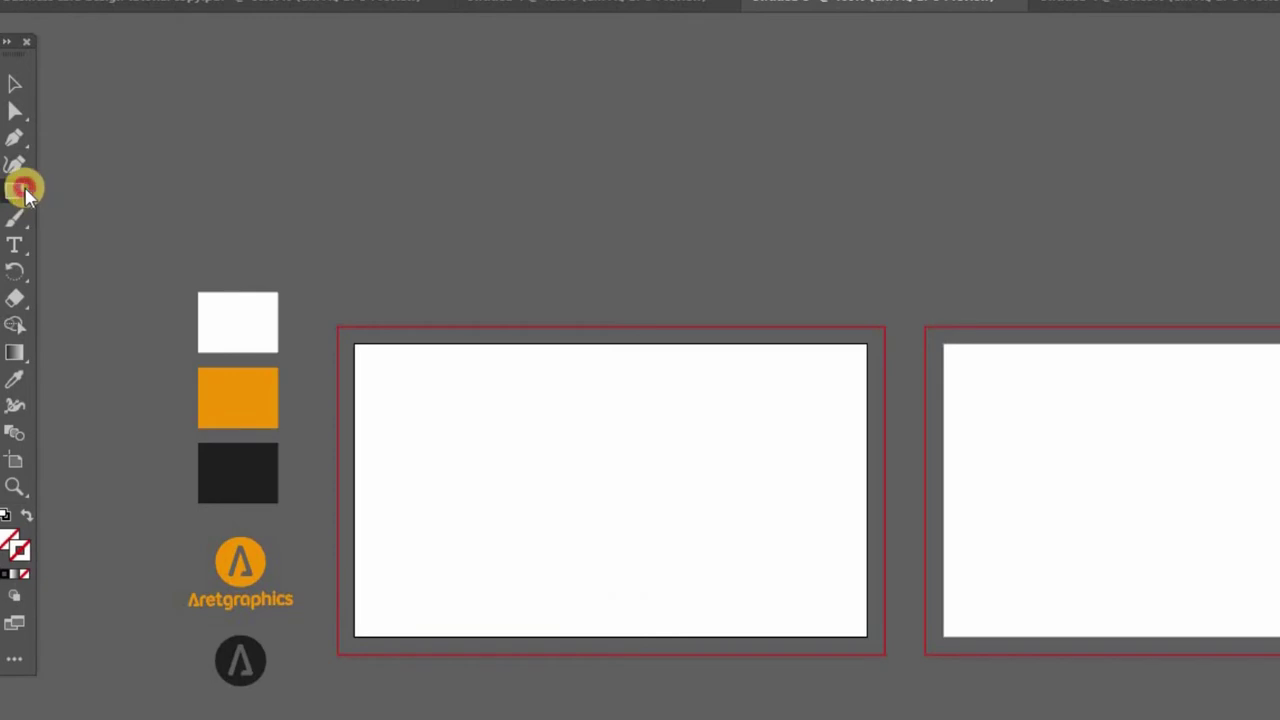
left_click(680, 419)
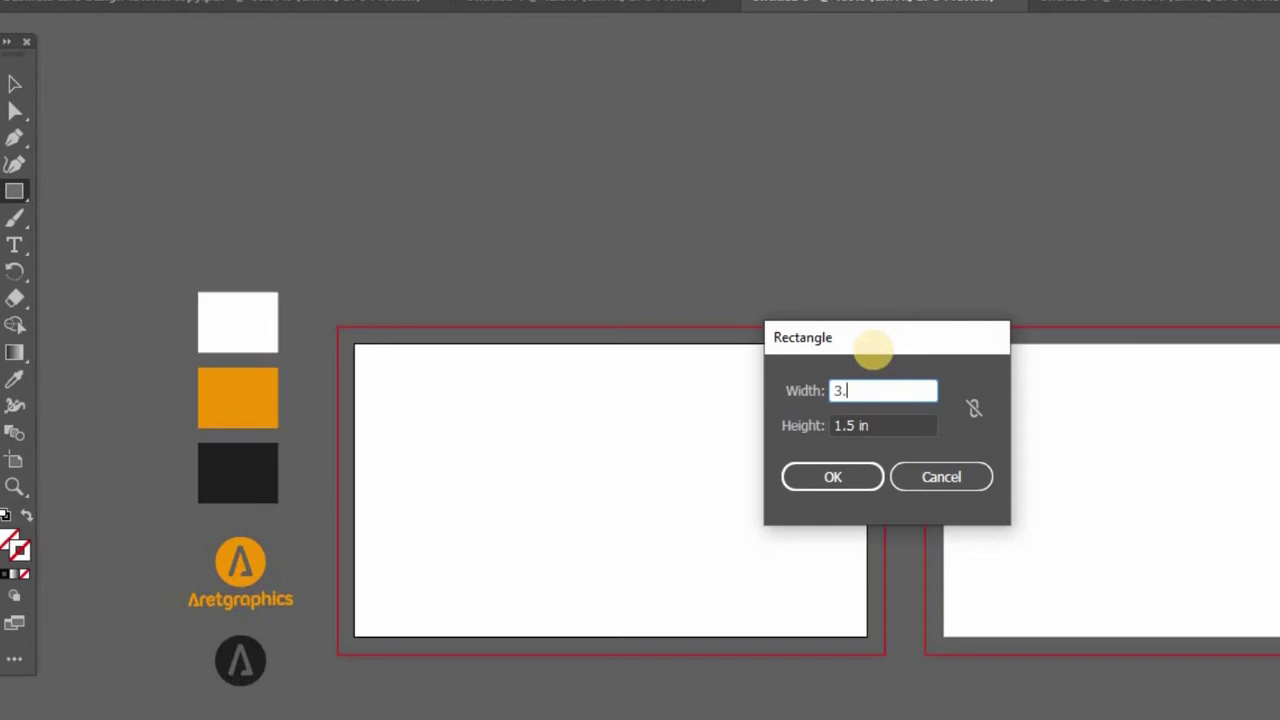
type("3.20")
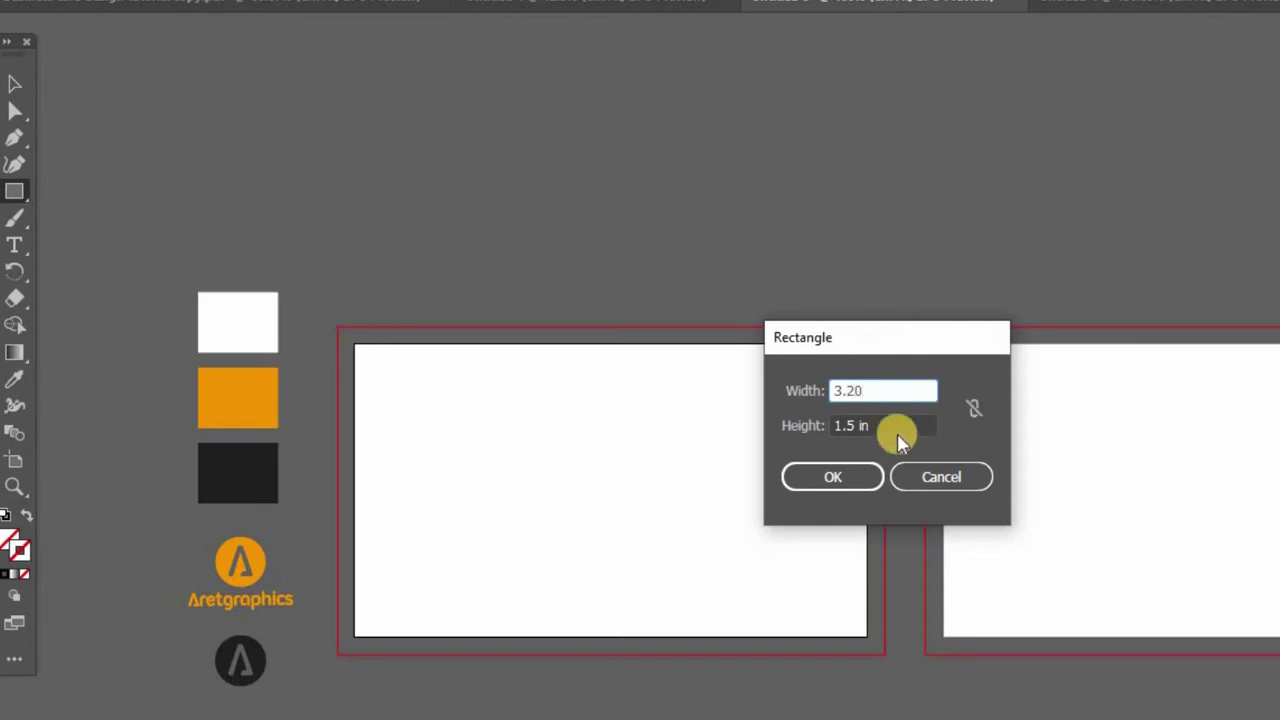
key("Tab")
type("1")
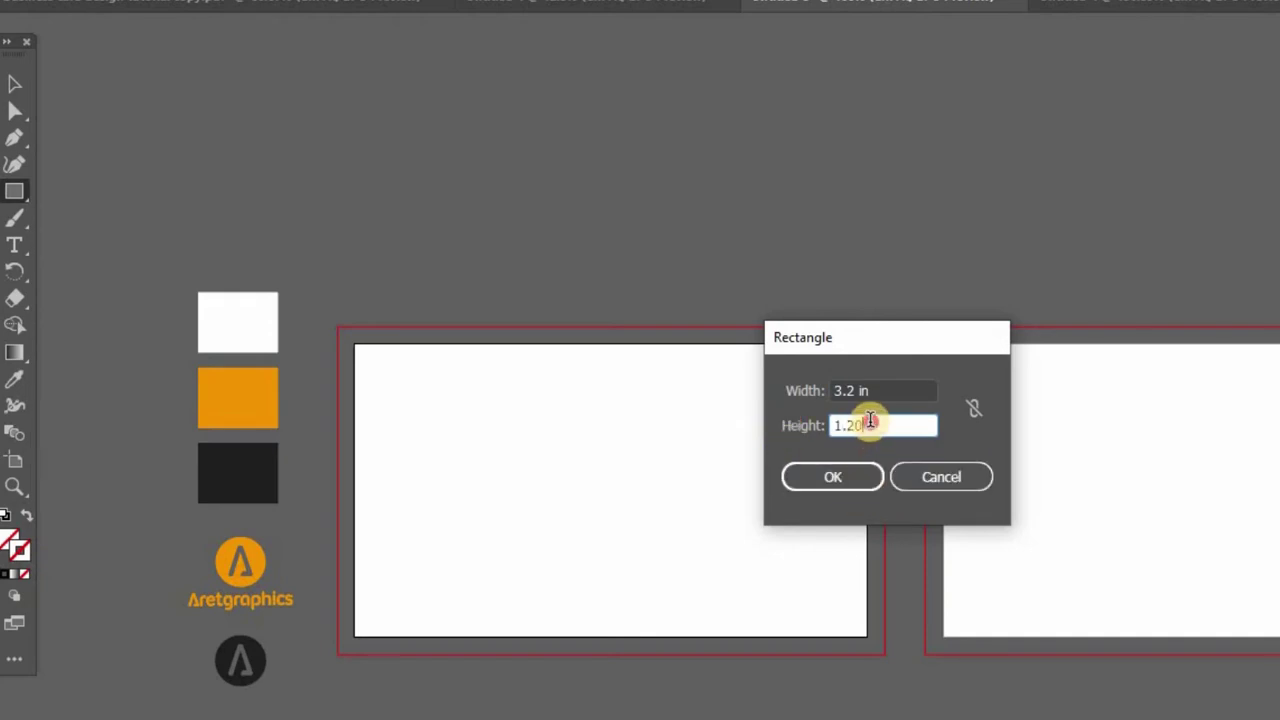
left_click_drag(871, 420, 846, 421)
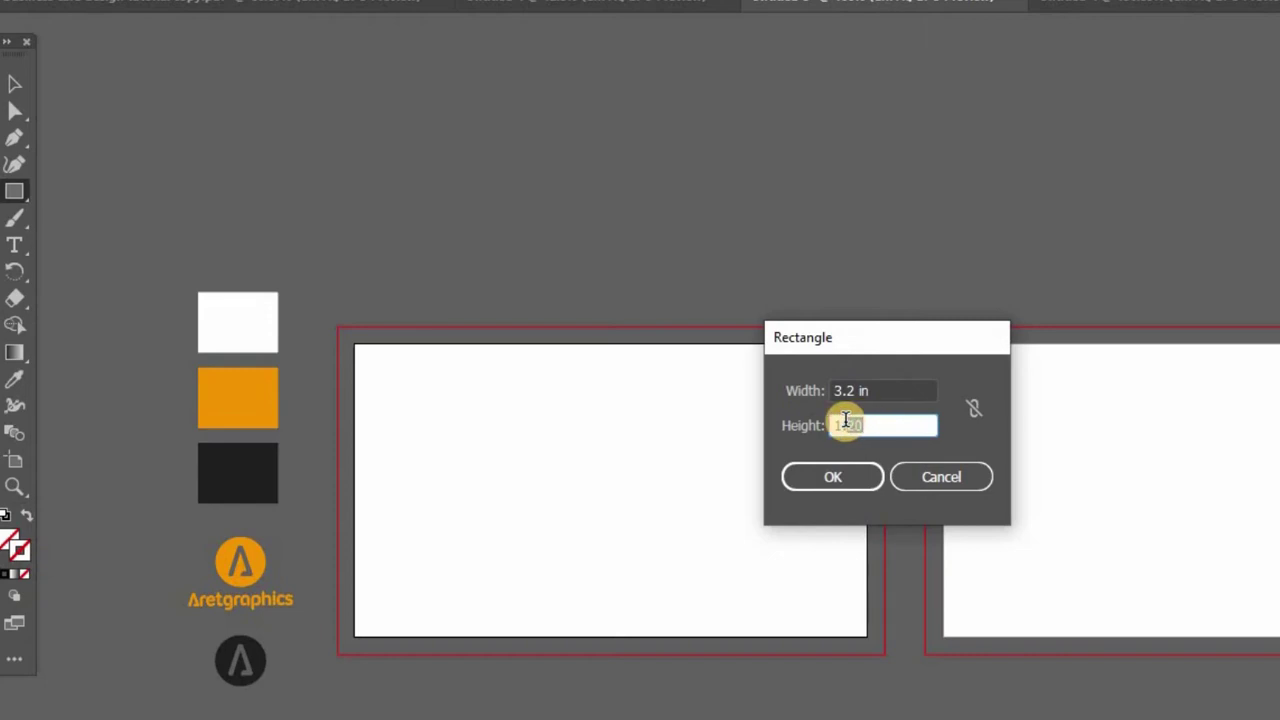
left_click(833, 477)
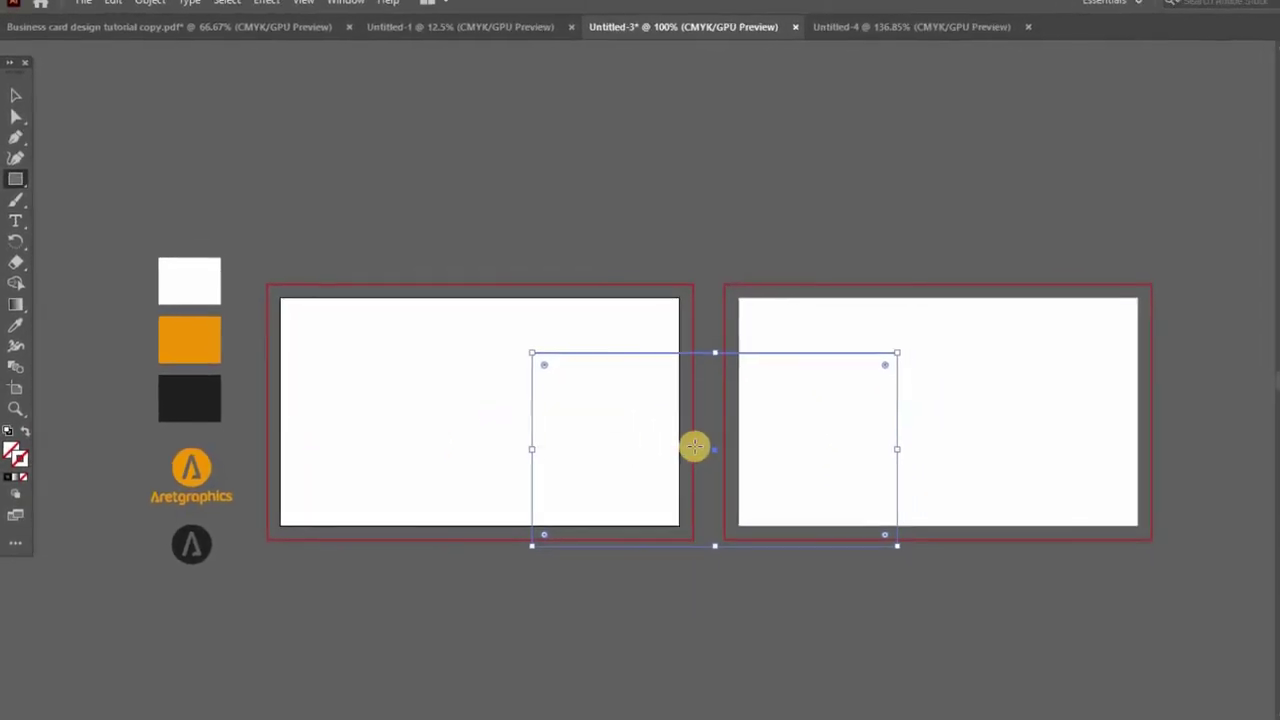
Move the rectangle onto the left artboard, copy it onto the right, and select both
key("v")
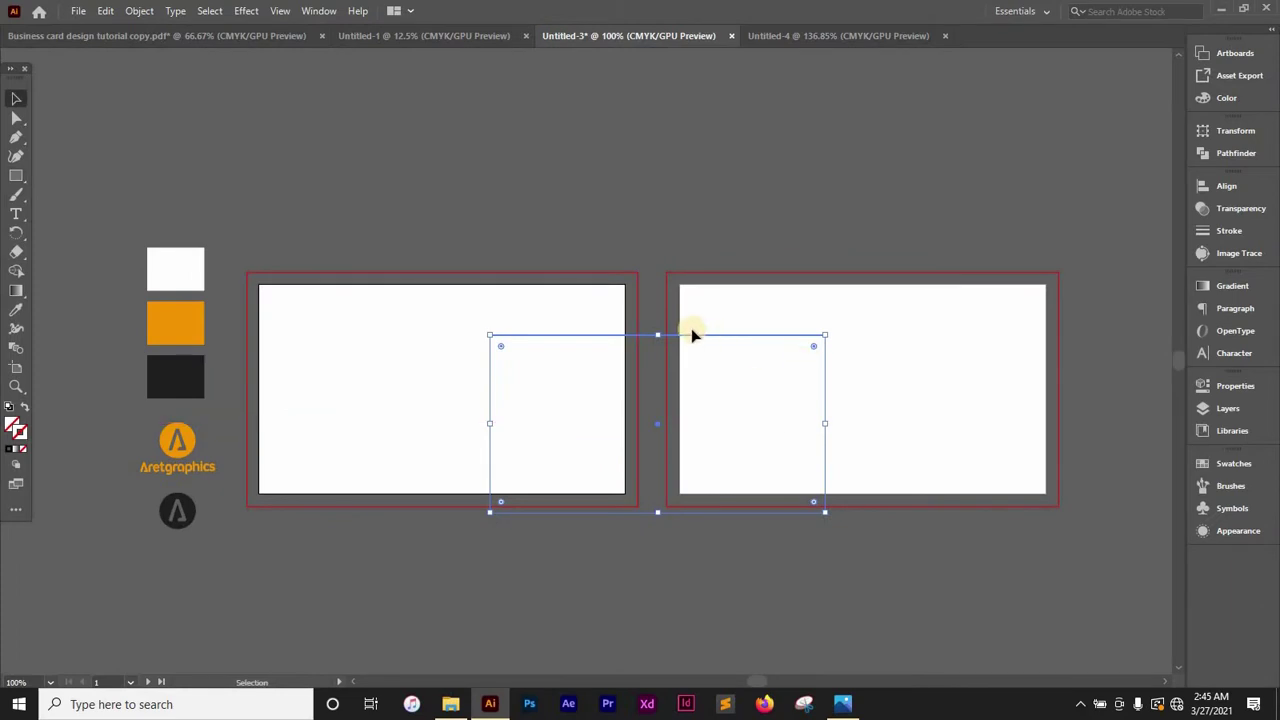
left_click_drag(682, 340, 461, 300)
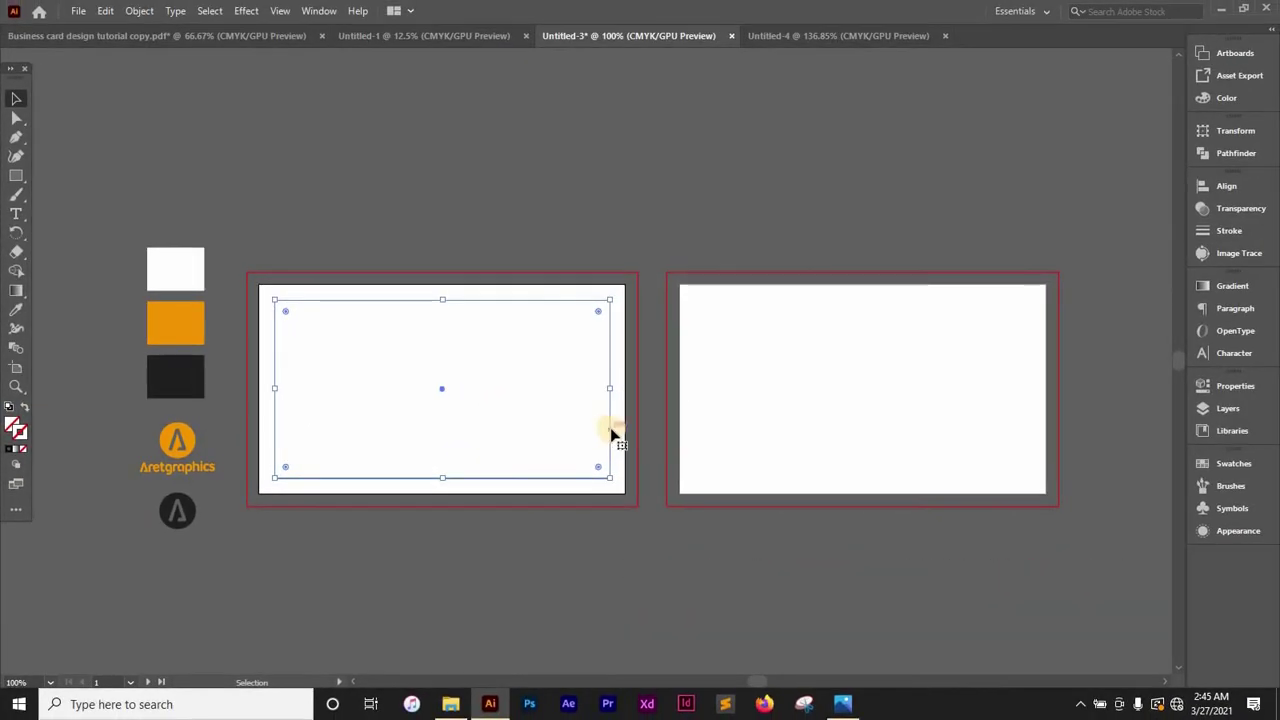
left_click(780, 429)
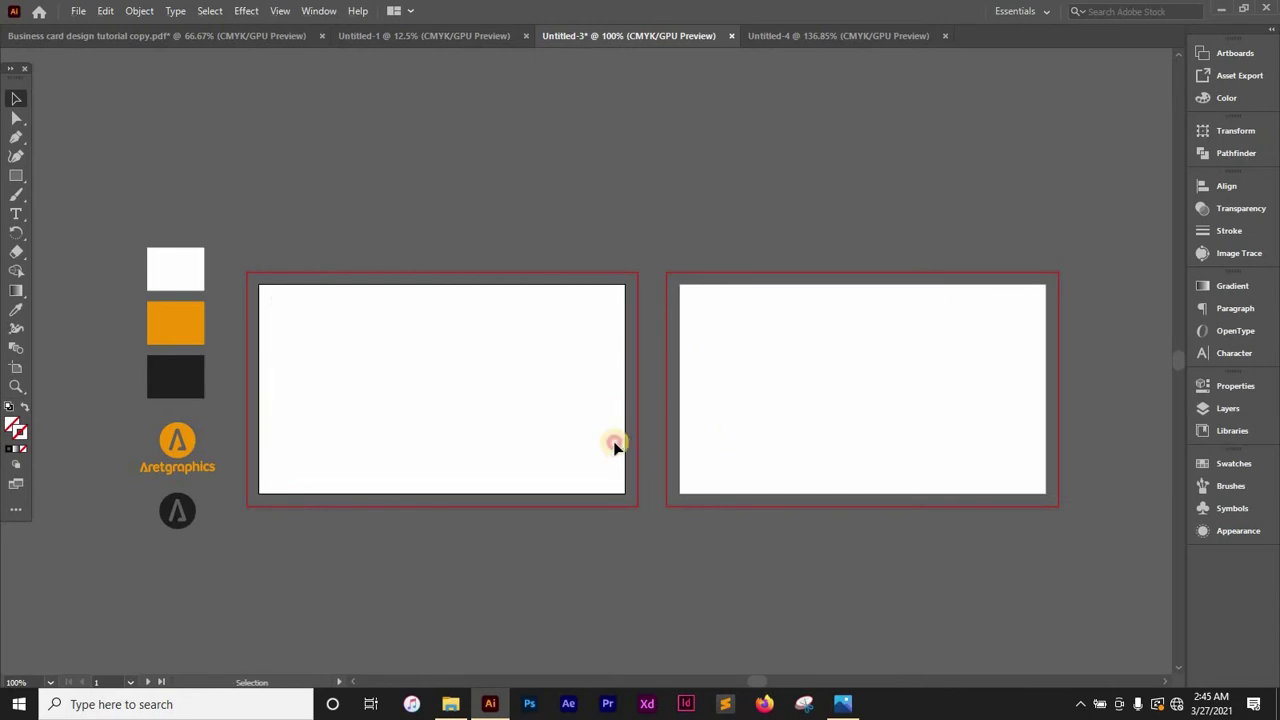
left_click_drag(512, 410, 614, 462)
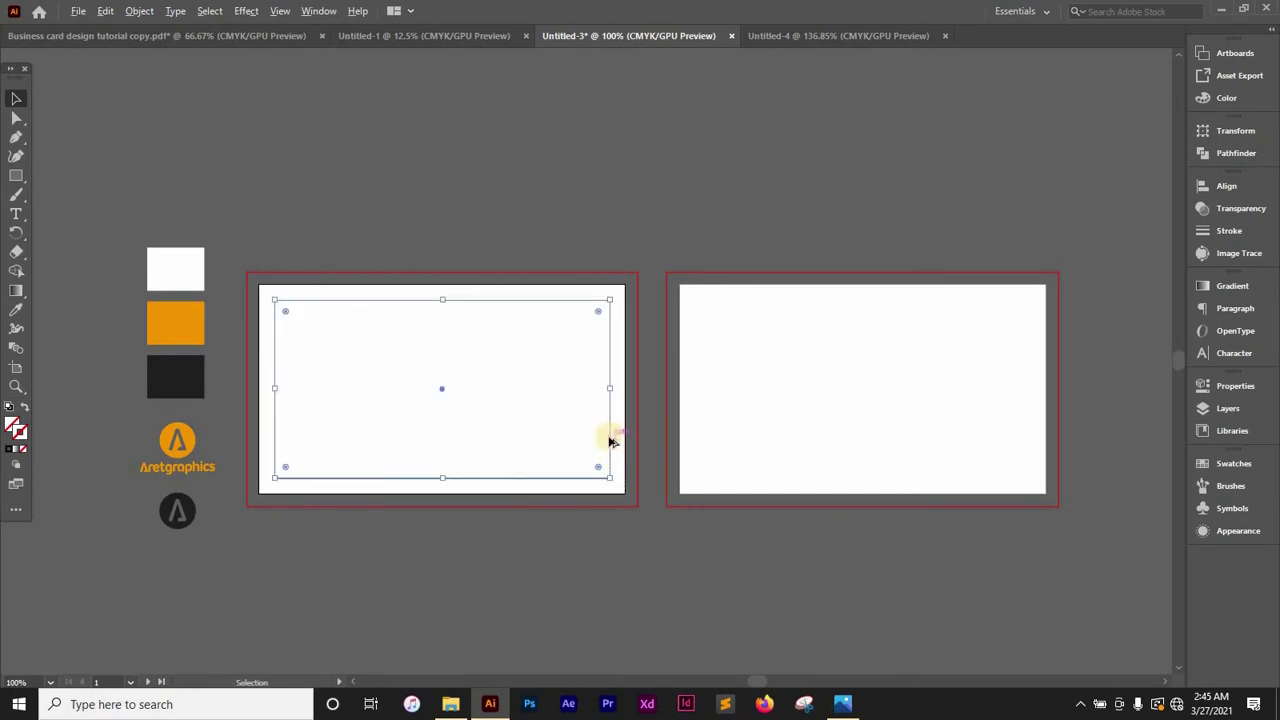
left_click_drag(611, 440, 1029, 433)
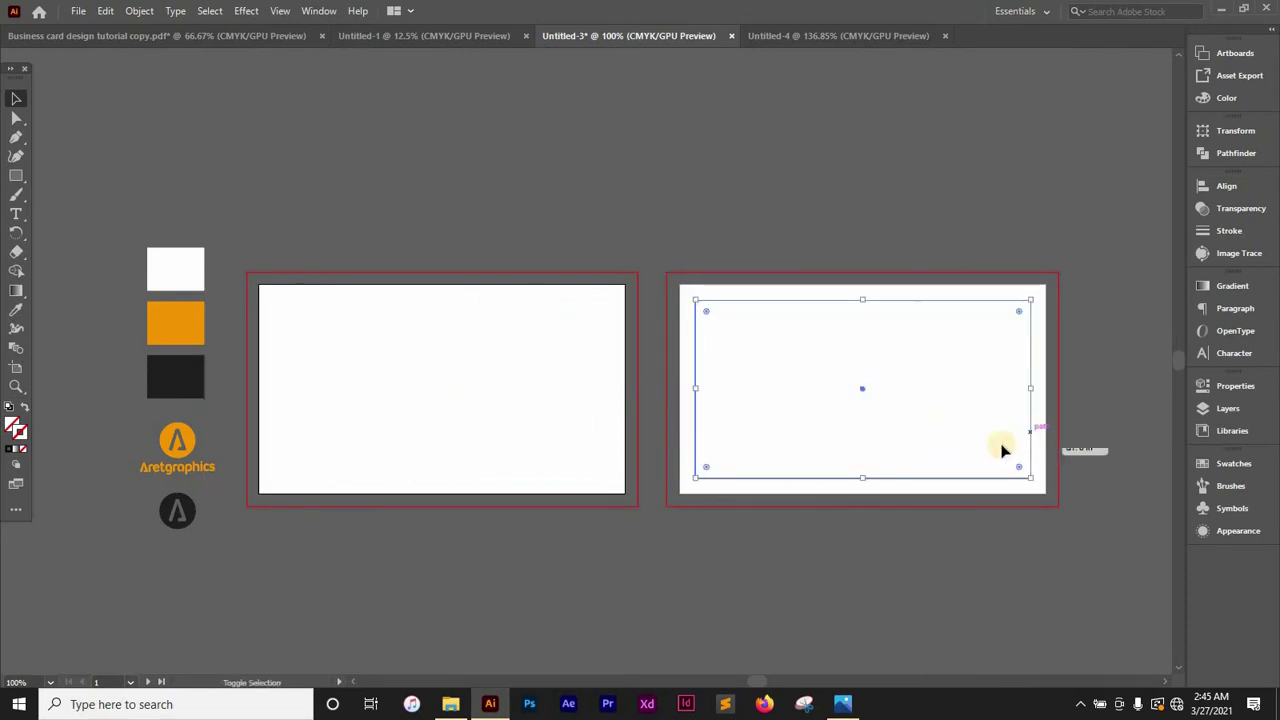
left_click_drag(447, 181, 952, 595)
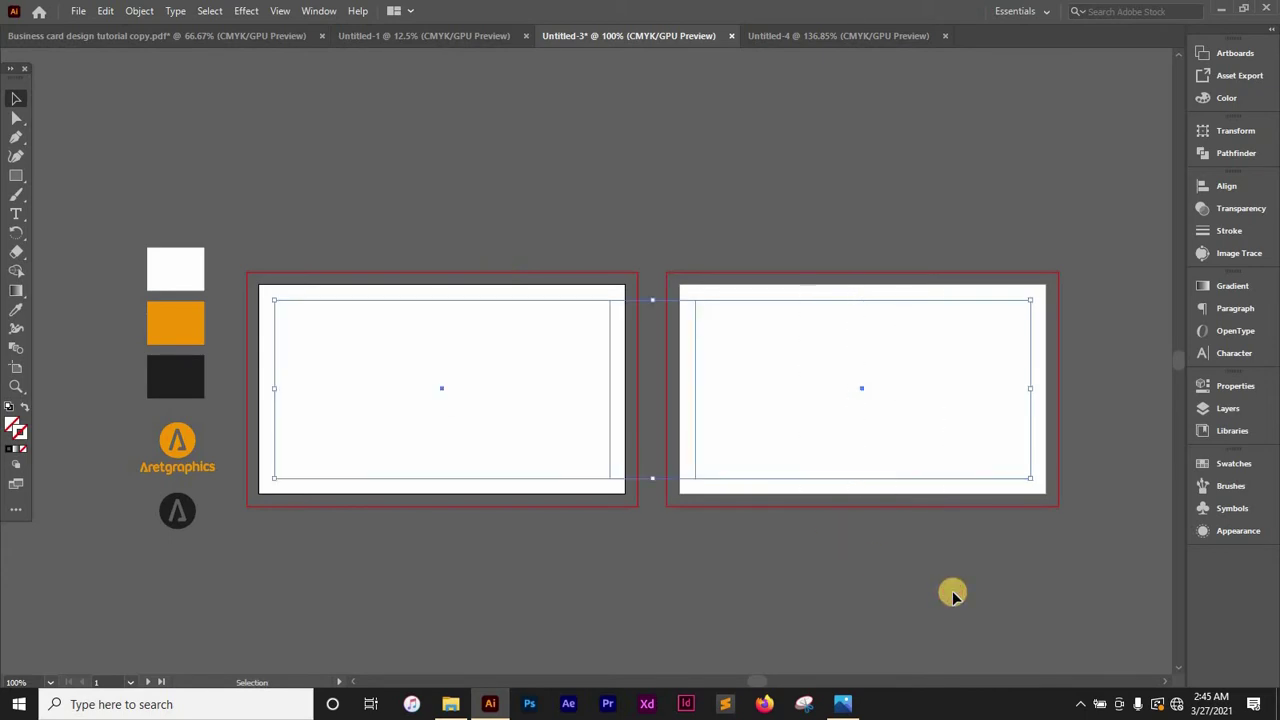
Convert both selected rectangles into guides and lock the guides
right_click(521, 368)
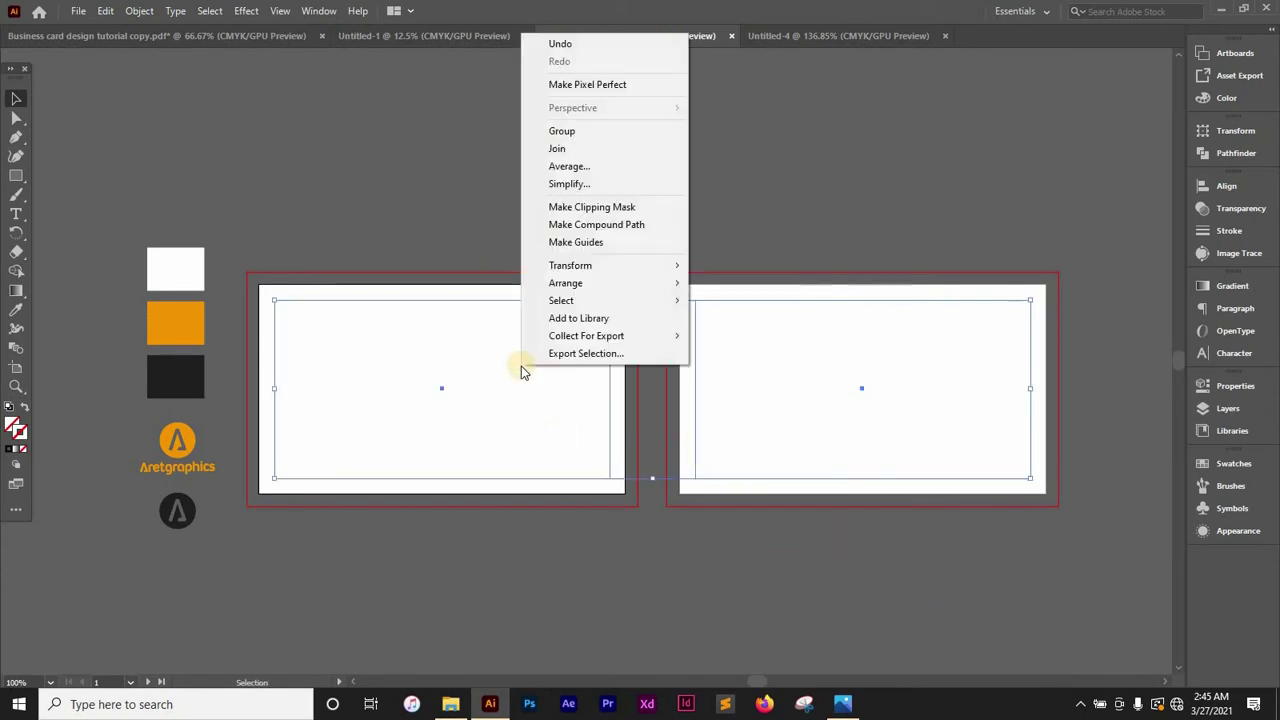
left_click(588, 244)
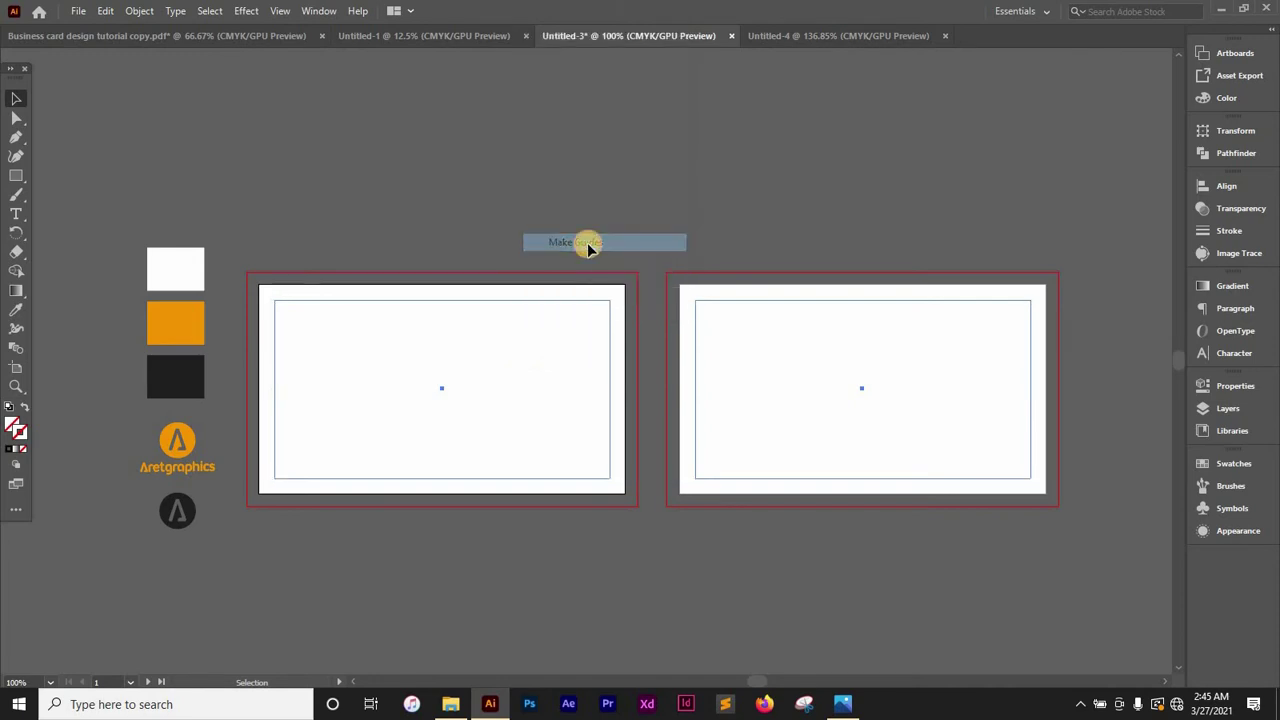
right_click(595, 386)
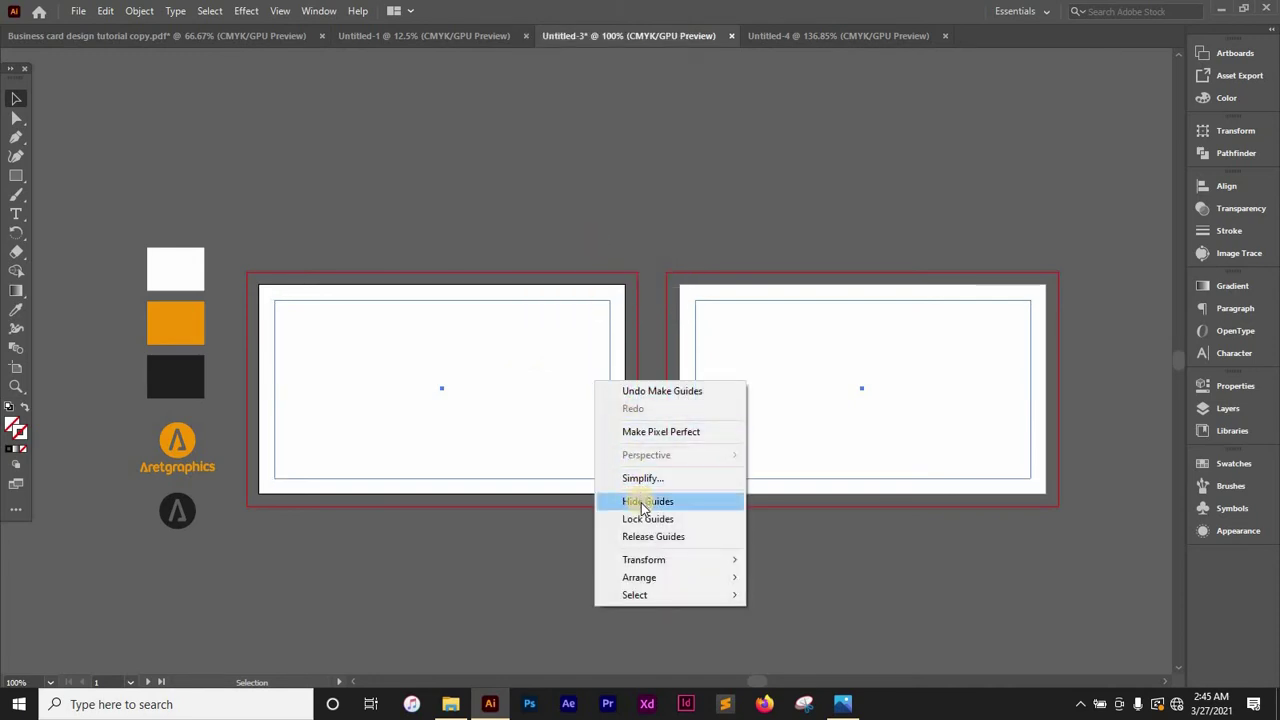
left_click(504, 455)
right_click(513, 382)
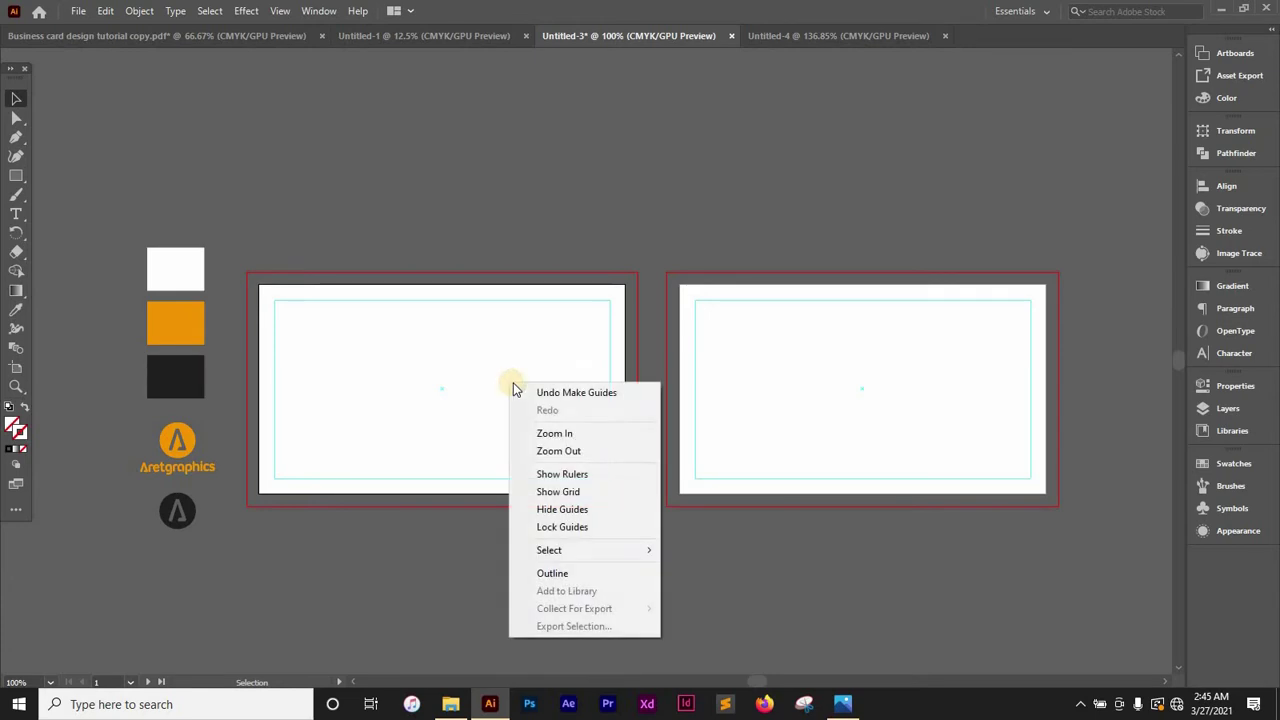
left_click(559, 527)
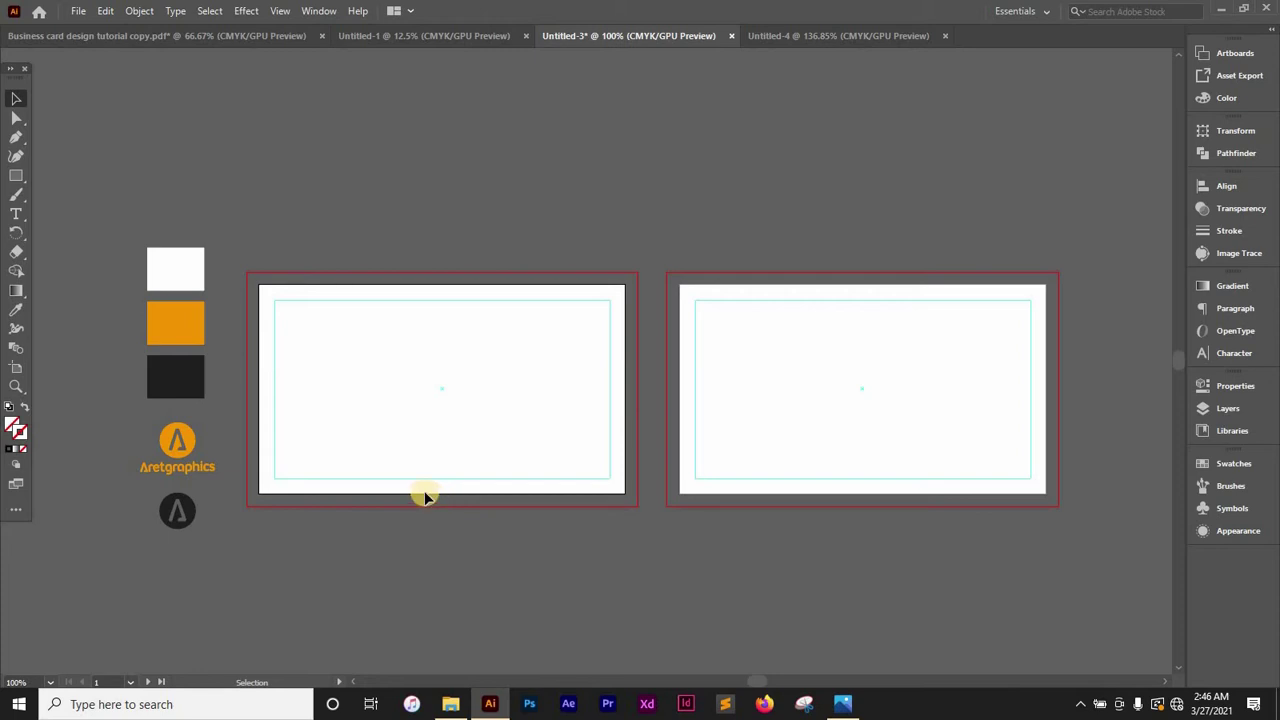
Copy the black swatch rectangle onto the left card and stretch it out to the bleed guides
left_click(192, 388)
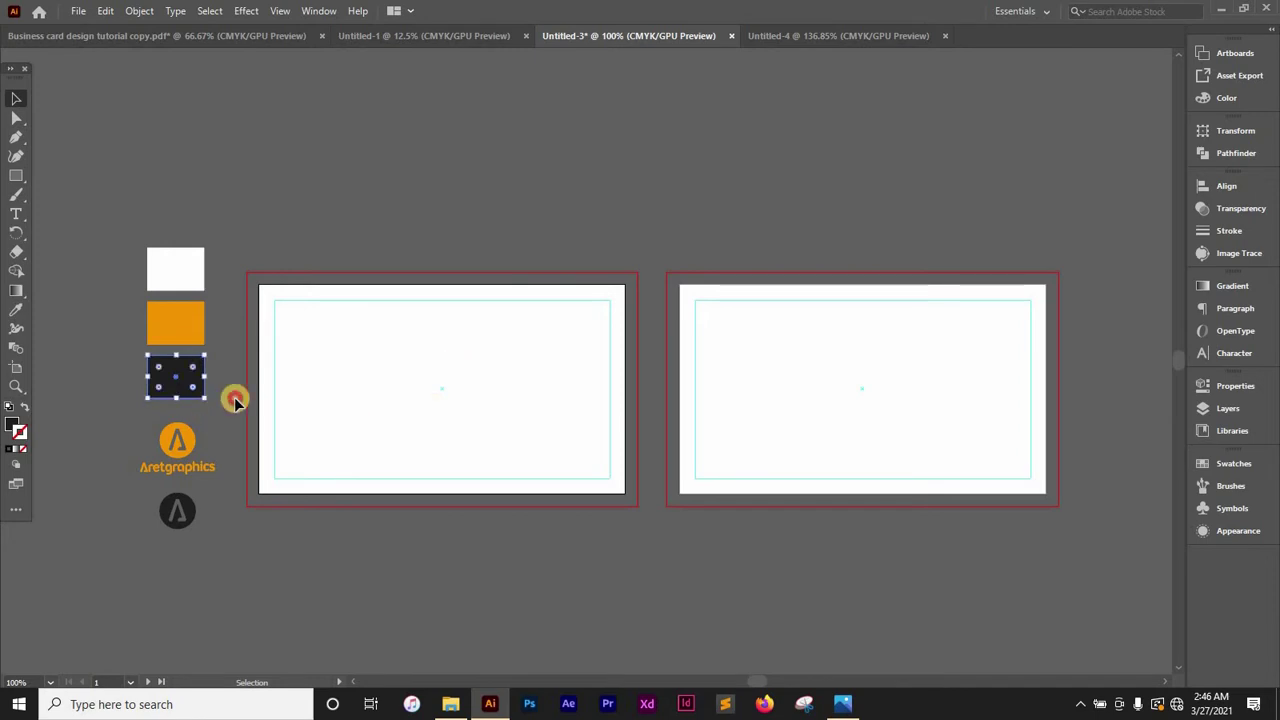
left_click_drag(189, 366, 623, 282)
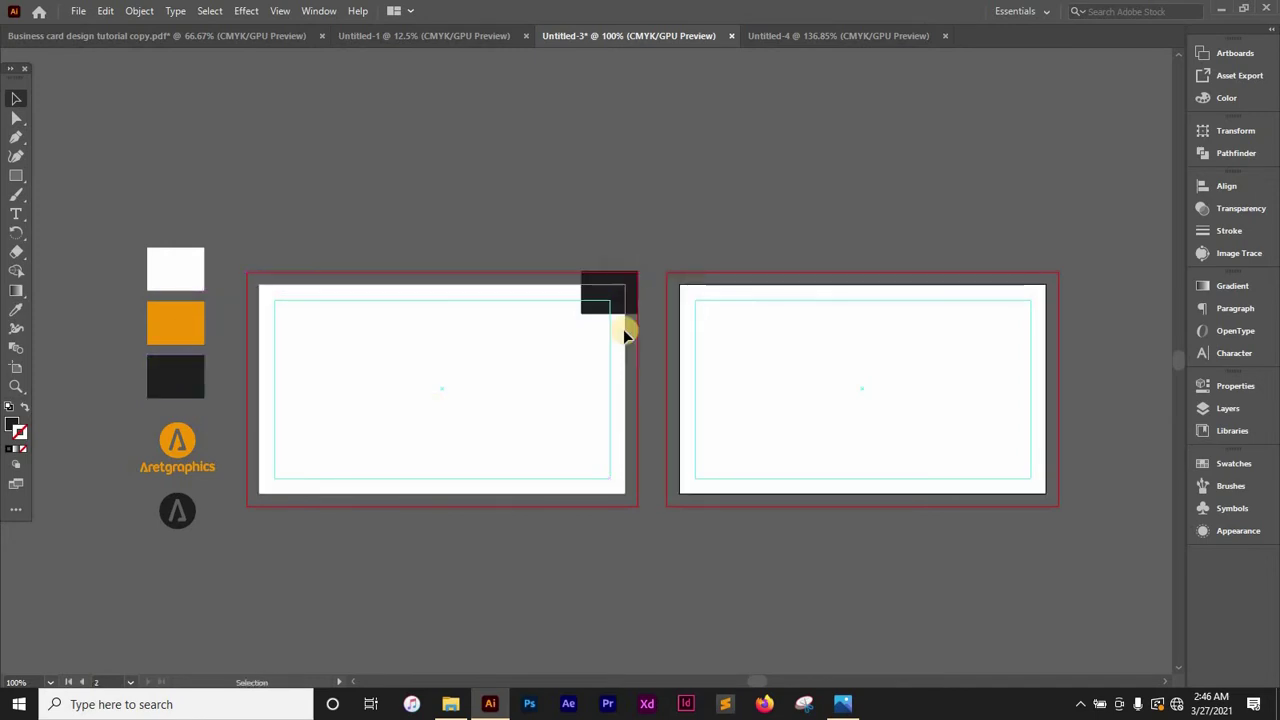
left_click_drag(583, 292, 246, 329)
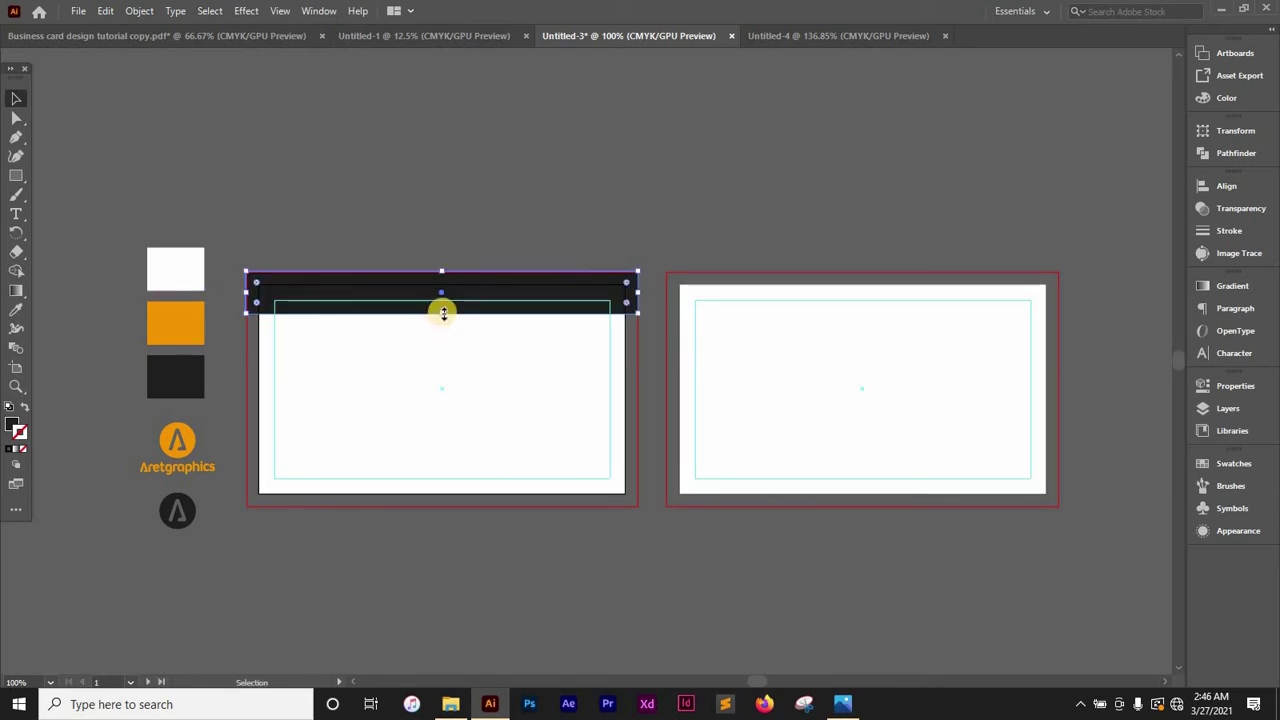
left_click_drag(441, 311, 437, 509)
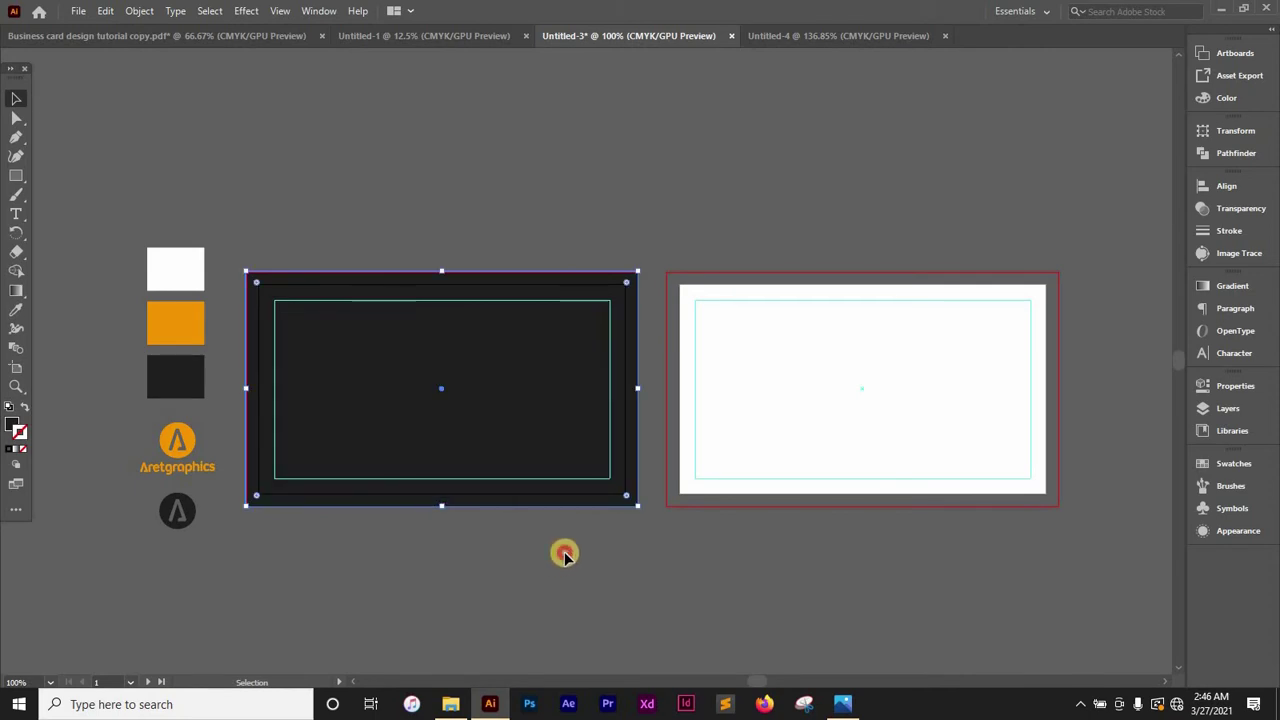
left_click(563, 551)
left_click_drag(165, 327, 276, 273)
key("ctrl+z")
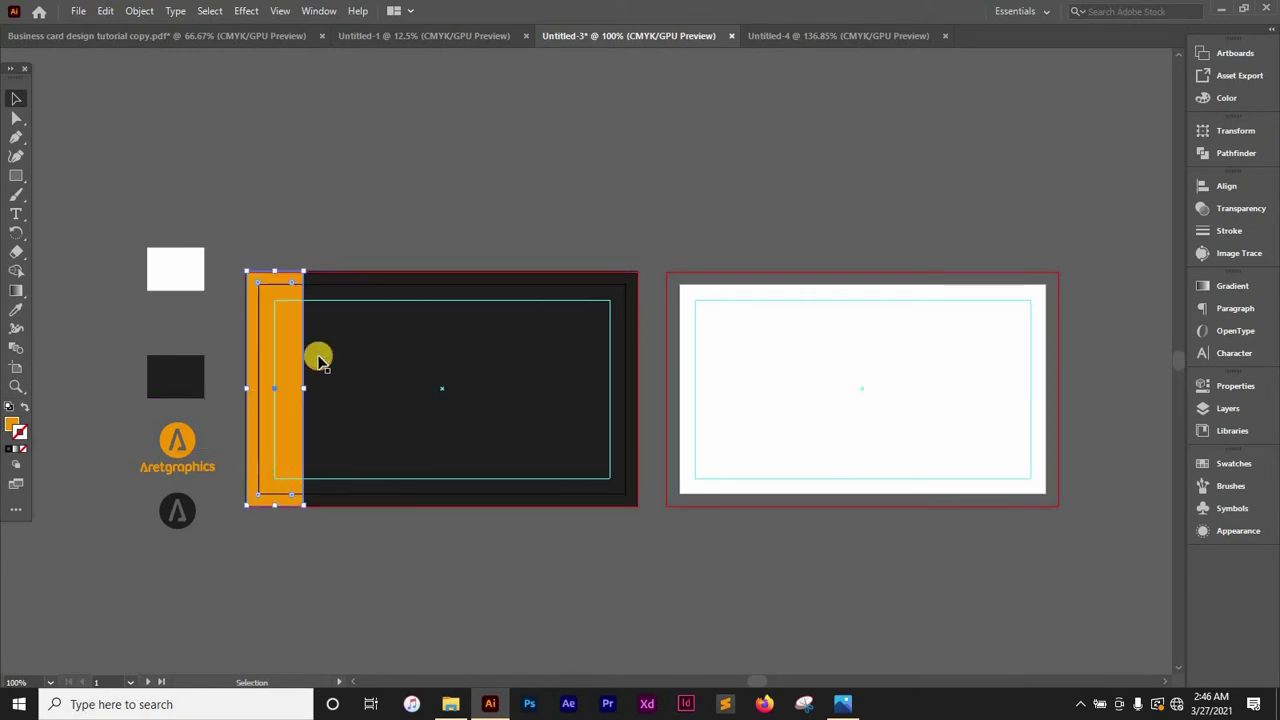
Stretch the orange rectangle to full card height and move the dark circle logo onto it
left_click_drag(304, 390, 375, 391)
left_click(450, 545)
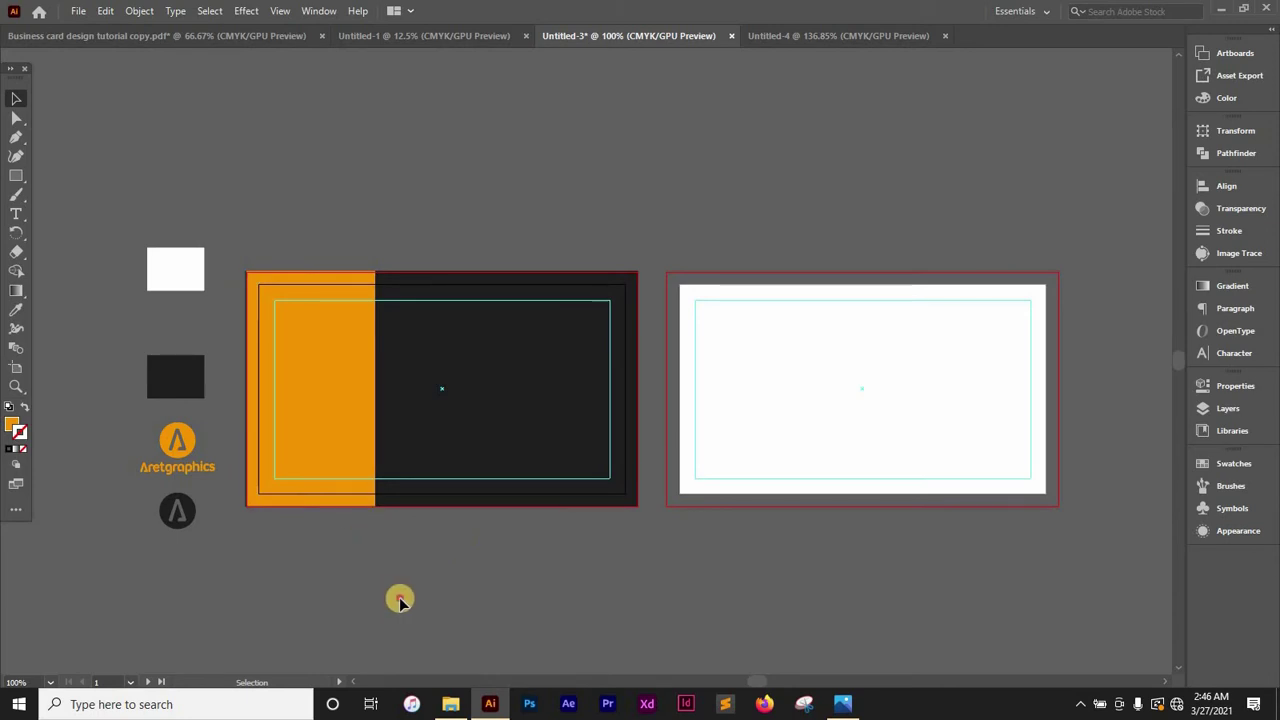
left_click_drag(177, 513, 343, 367)
scroll(450, 500, "left", 3)
scroll(450, 500, "down", 1)
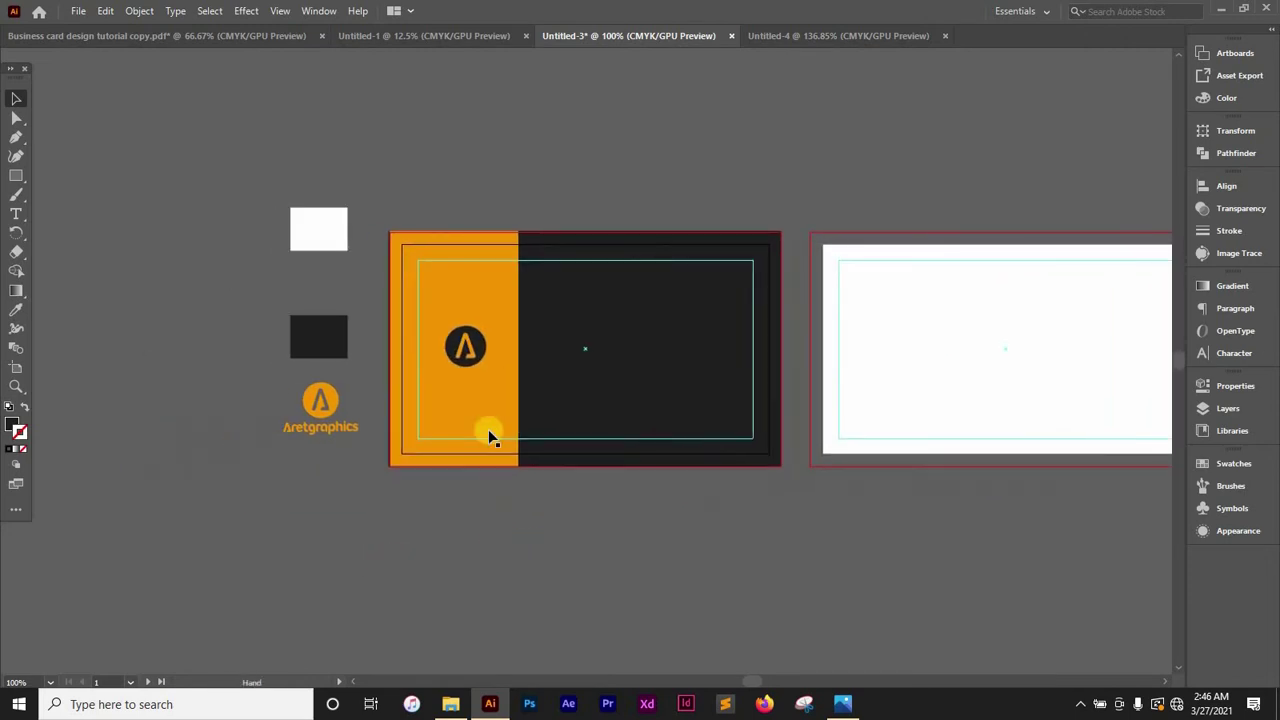
Center the circle logo within the orange panel using Align and a slight nudge
left_click(472, 346)
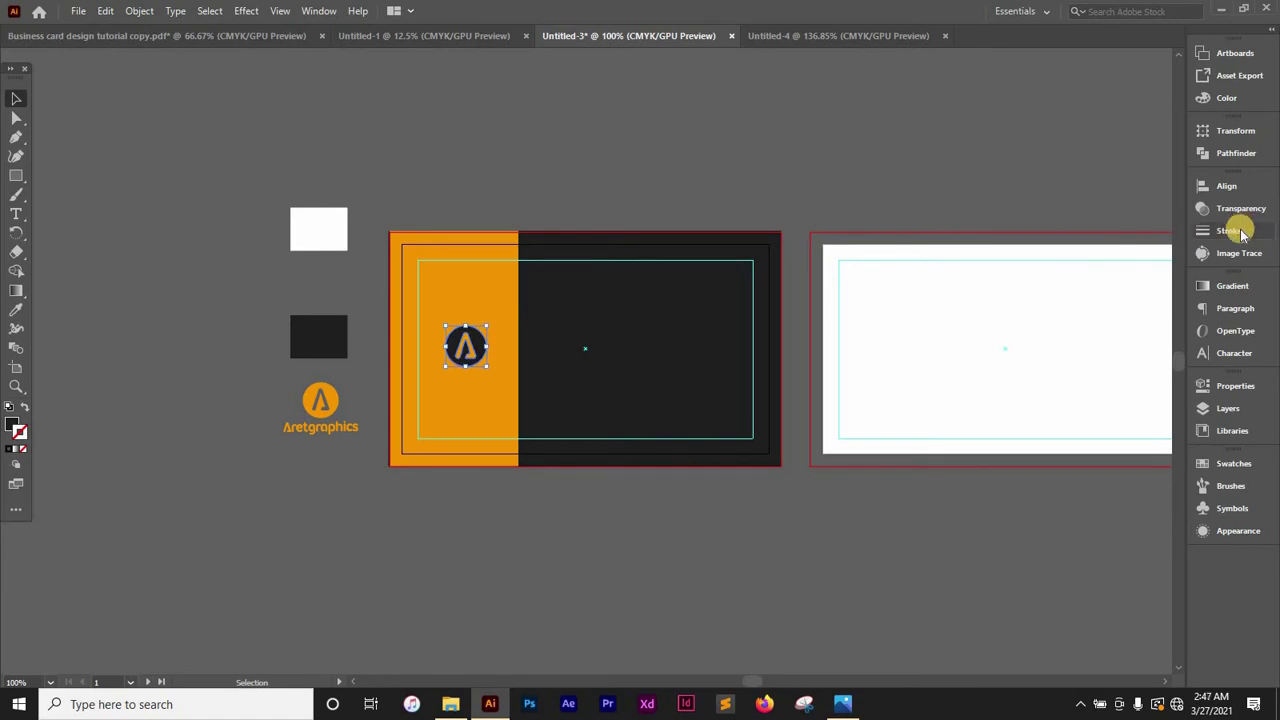
left_click(1228, 188)
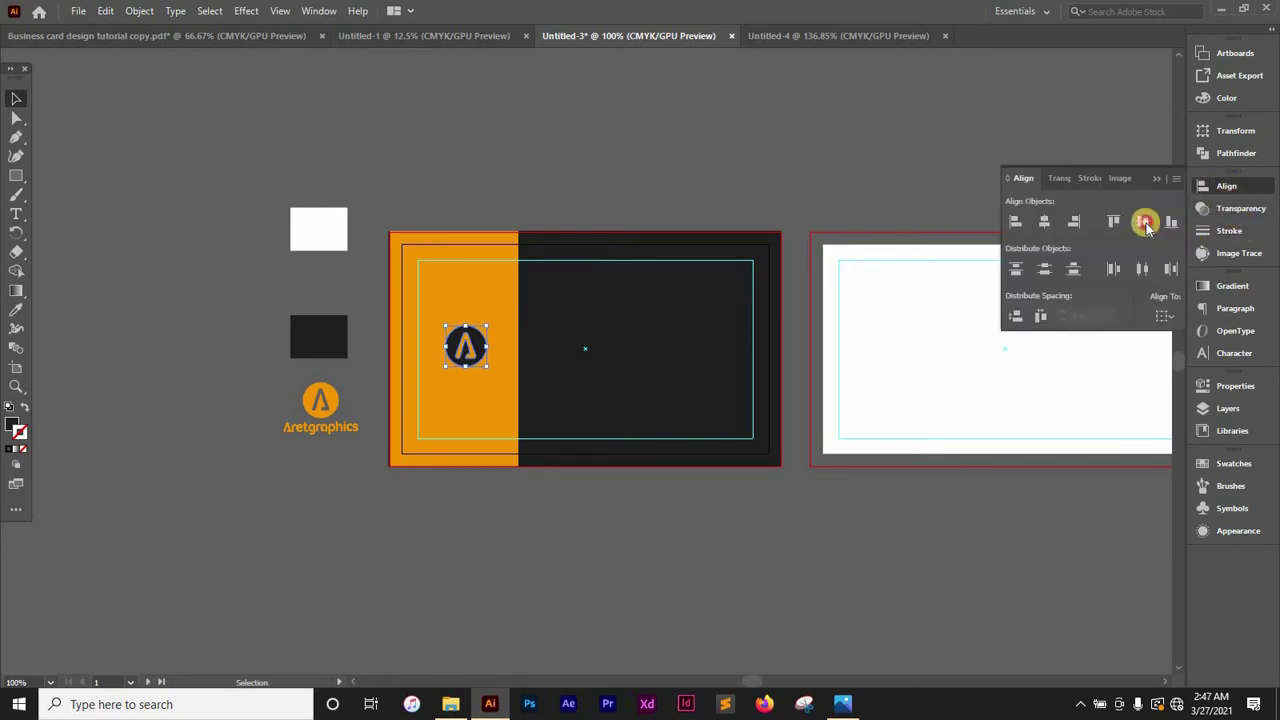
left_click(597, 531)
left_click_drag(500, 378, 492, 358)
left_click(467, 356)
left_click(530, 552)
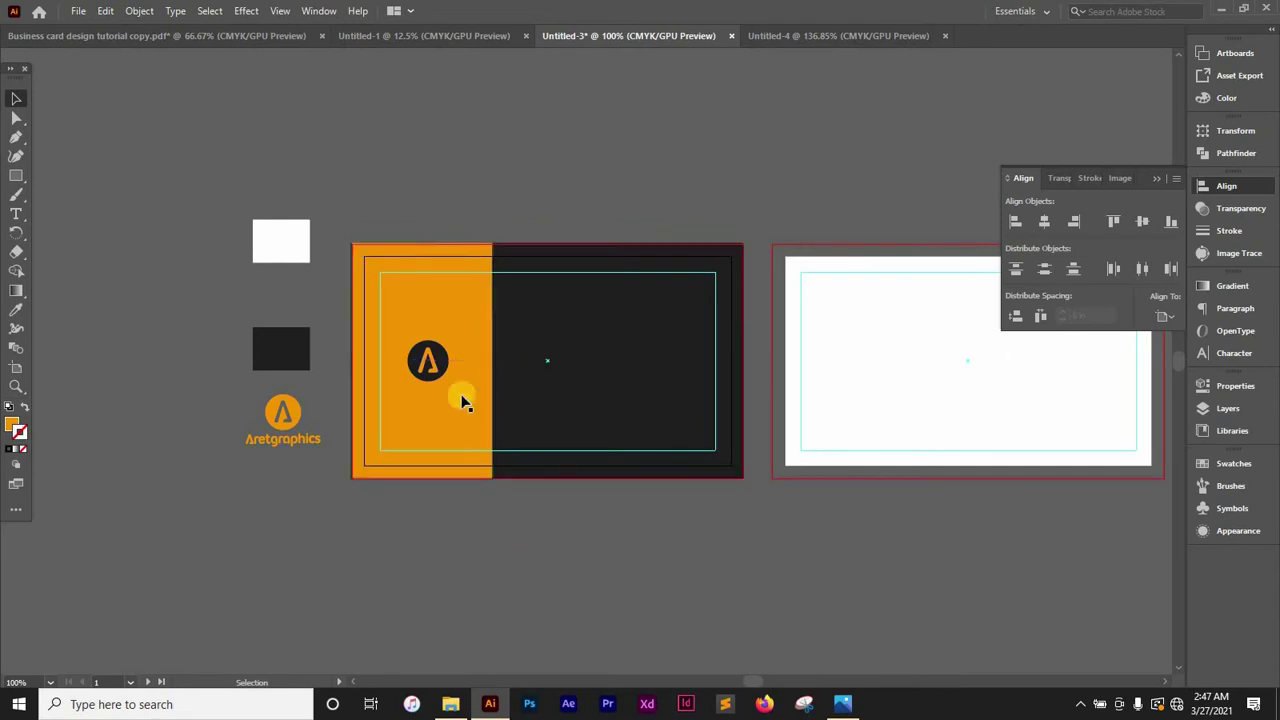
left_click_drag(450, 355, 455, 356)
left_click(477, 549)
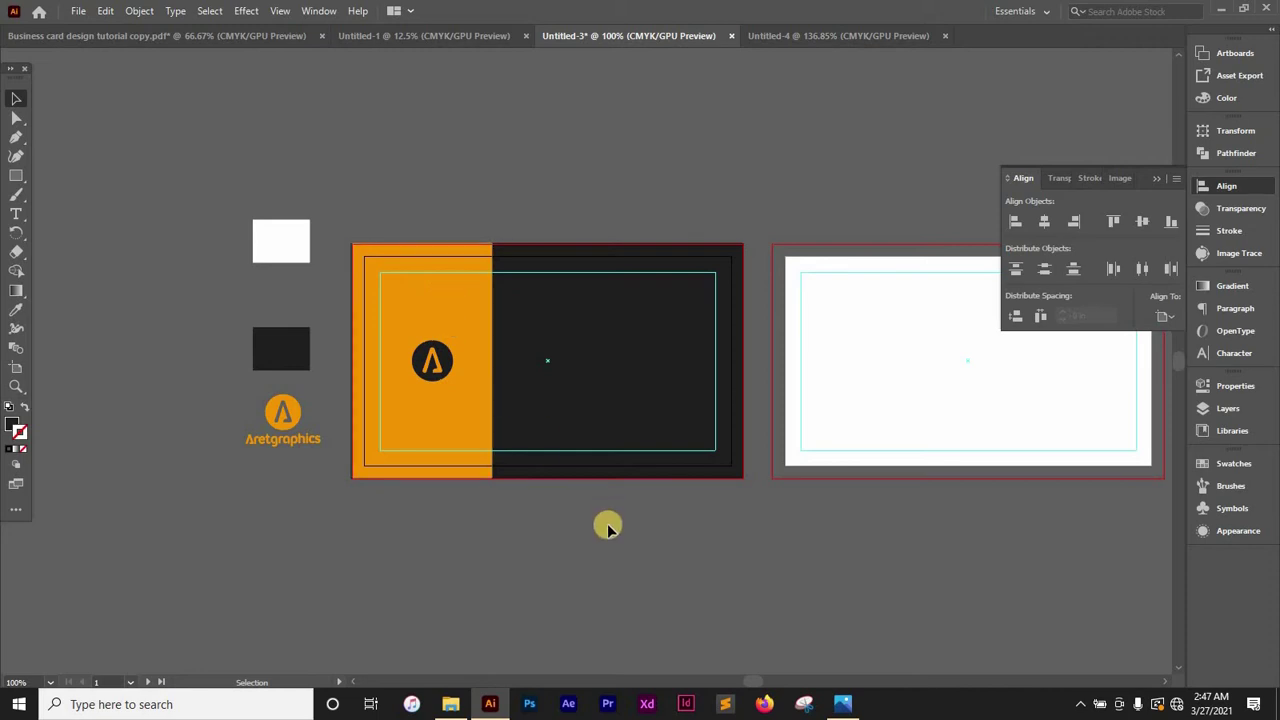
Zoom to 150% and type the cardholder's full name near the top of the dark area
key("ctrl+plus")
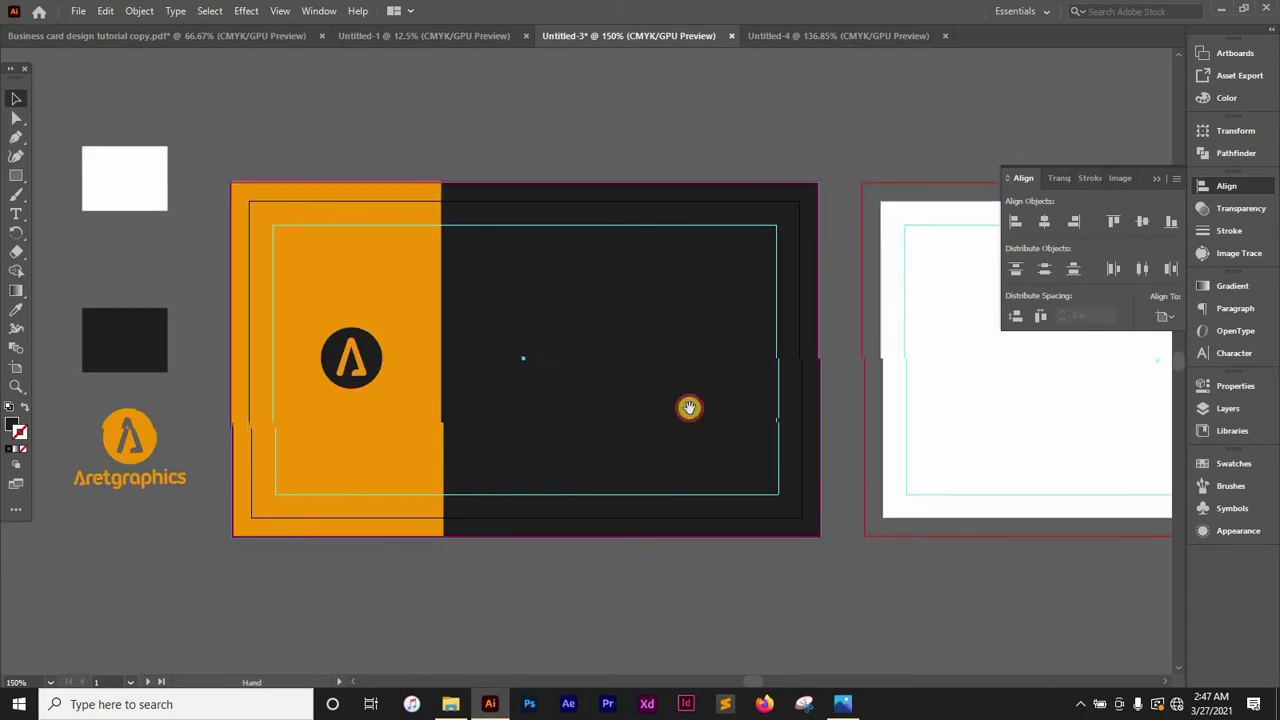
key("t")
left_click(512, 268)
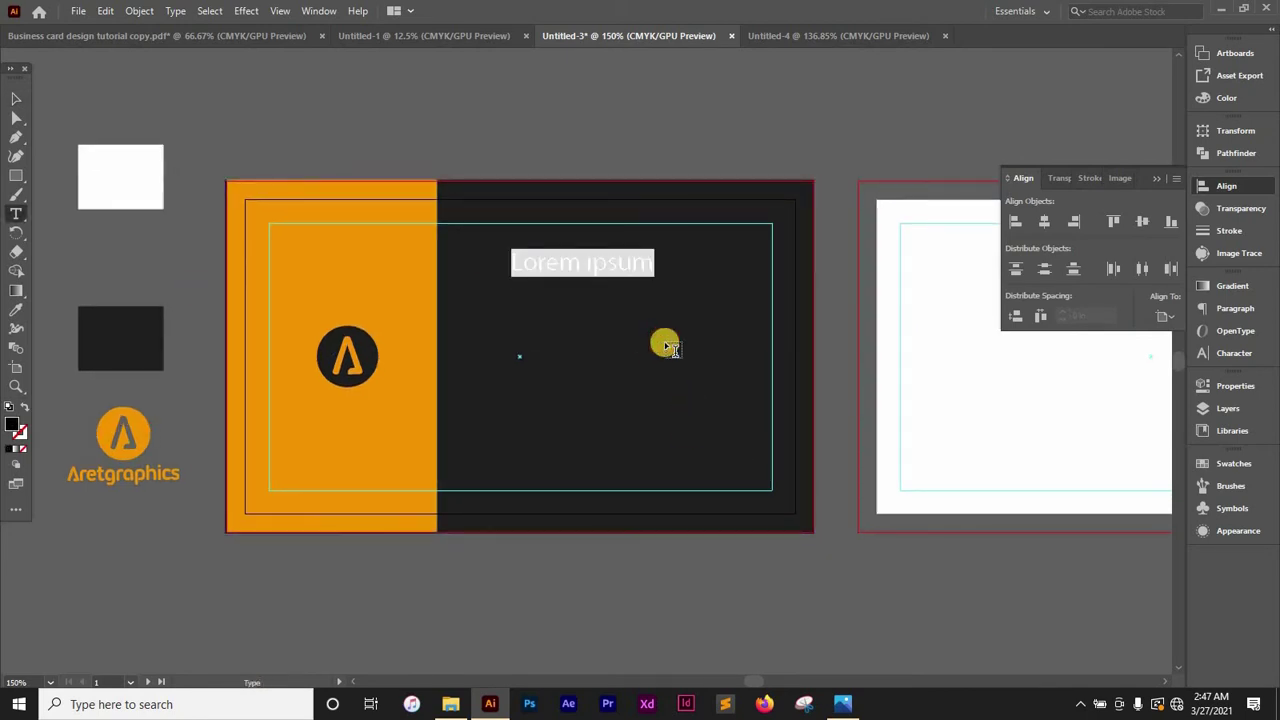
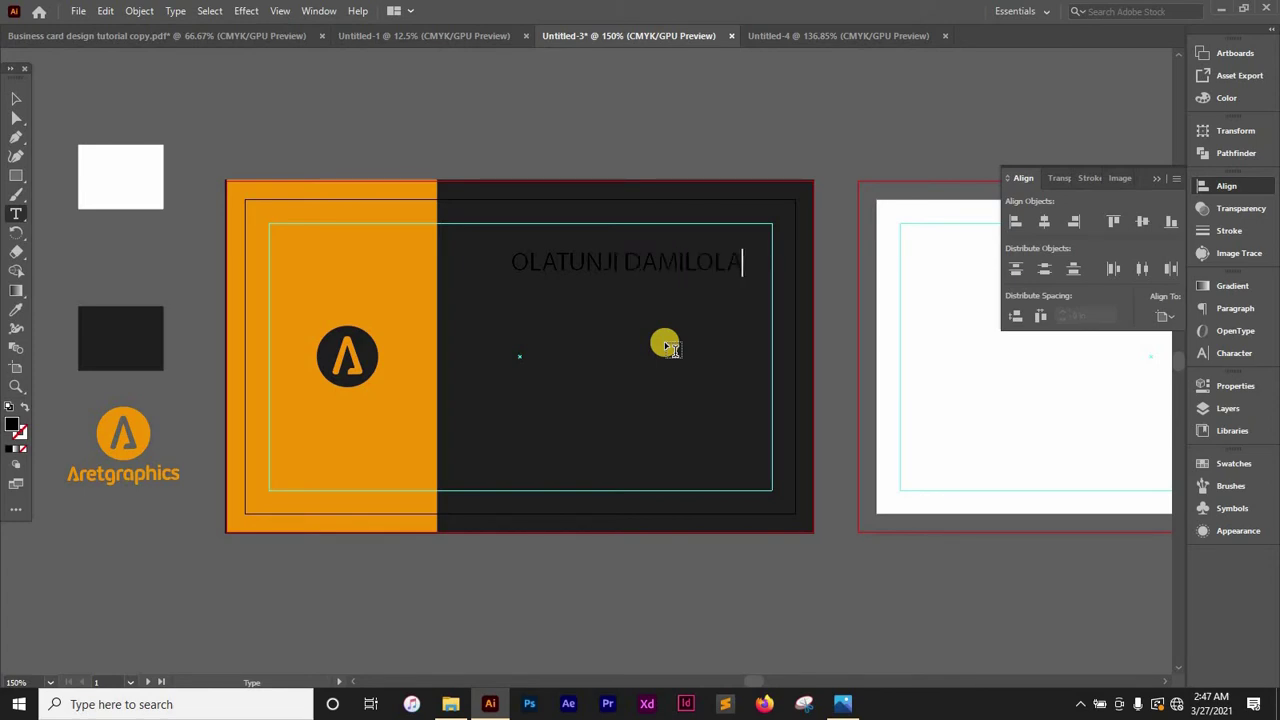
key("Escape")
left_click(668, 346, "ctrl")
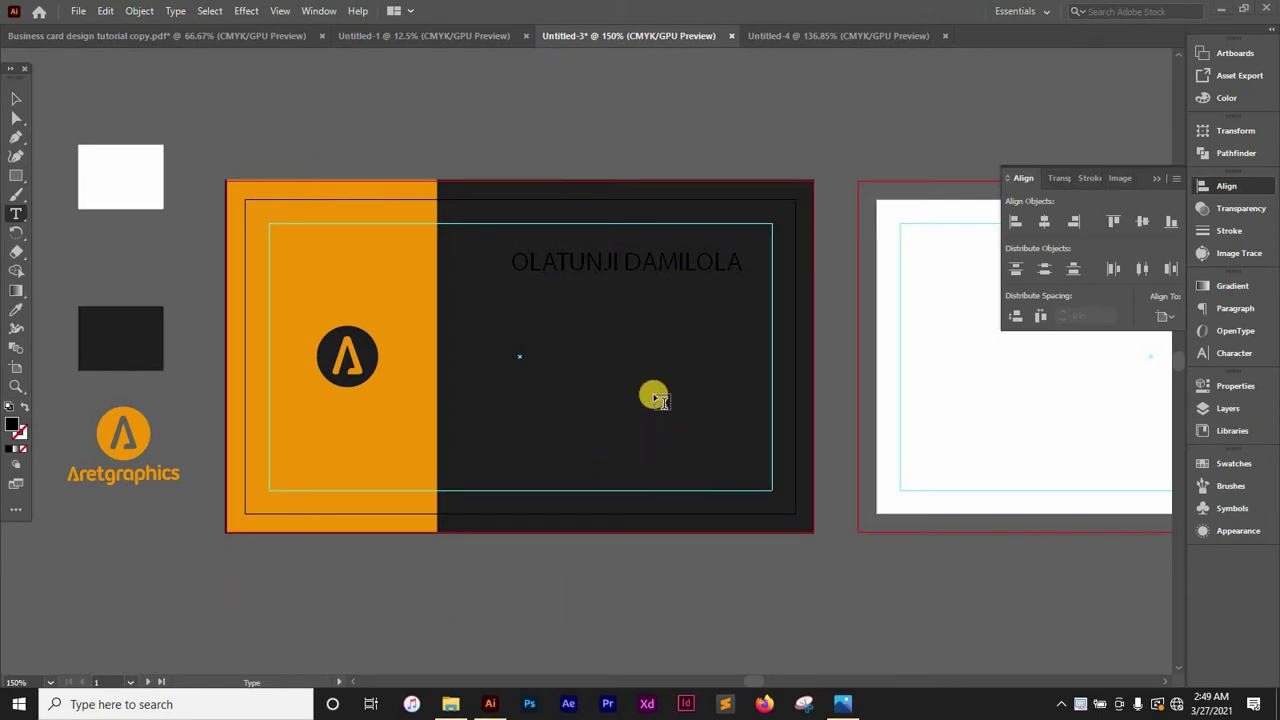
left_click(746, 272)
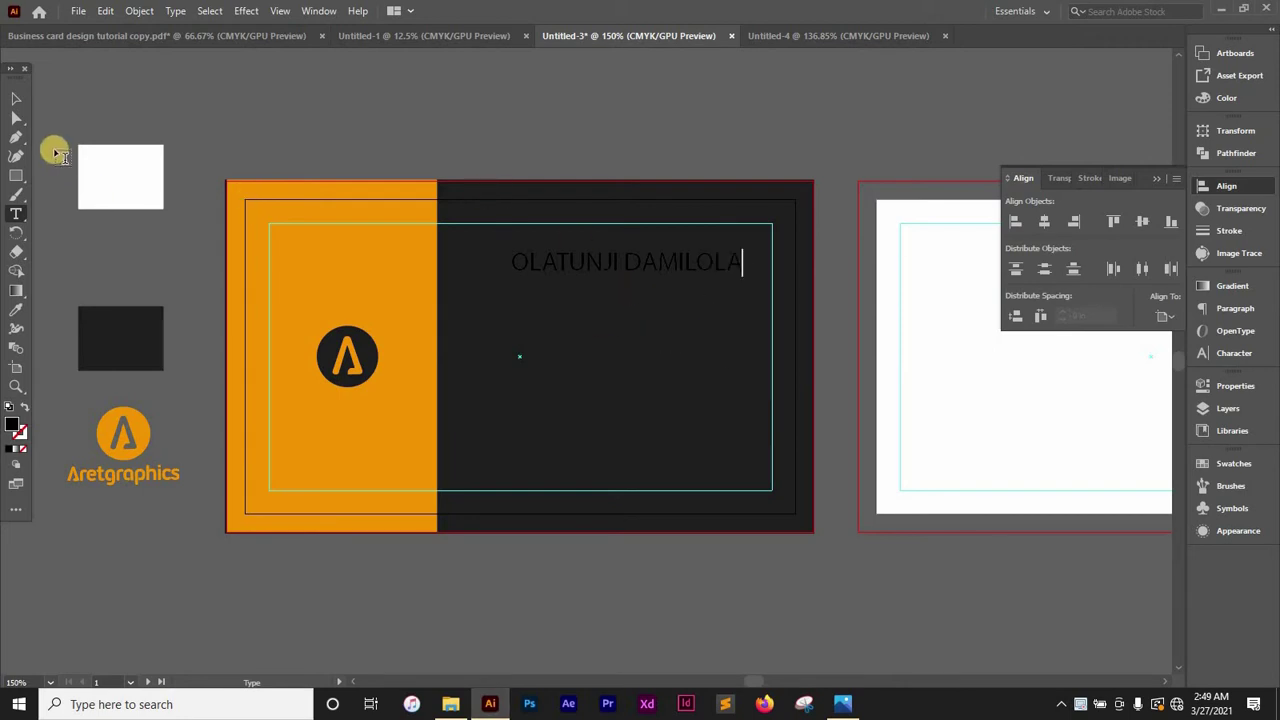
left_click(8, 100)
Make the name text white
left_click(623, 177)
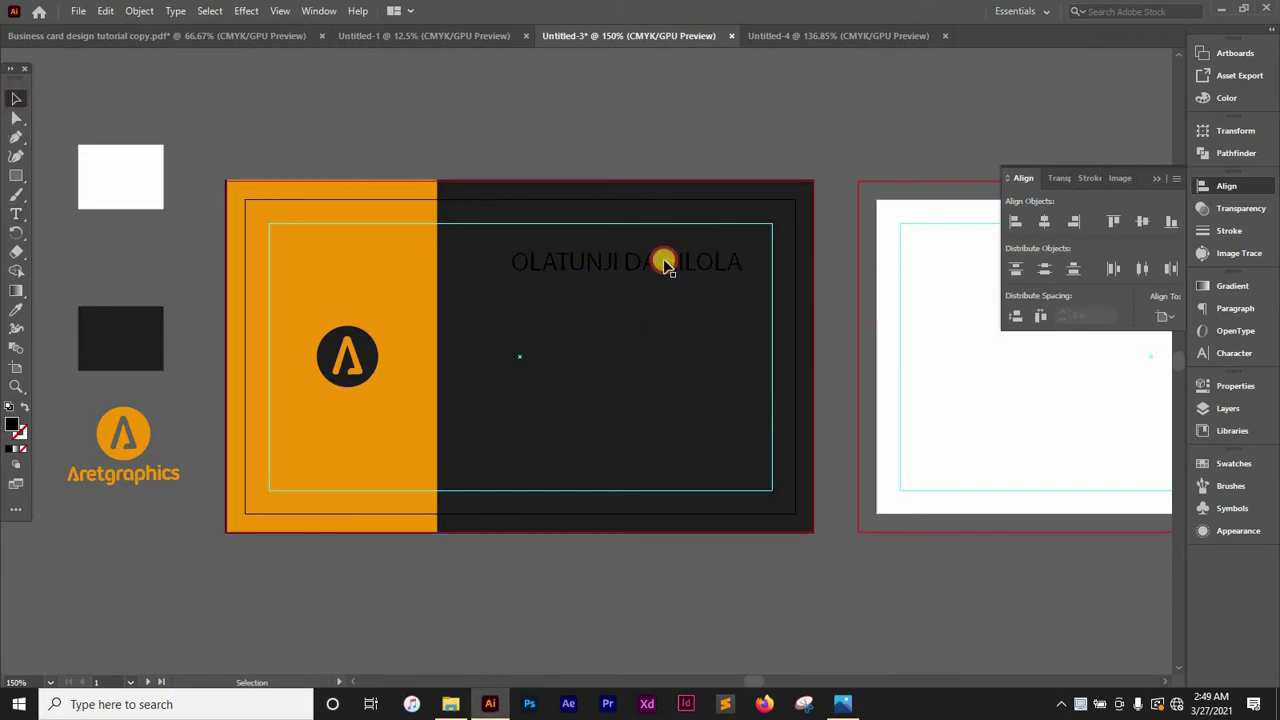
left_click_drag(820, 274, 730, 258)
left_click(1222, 98)
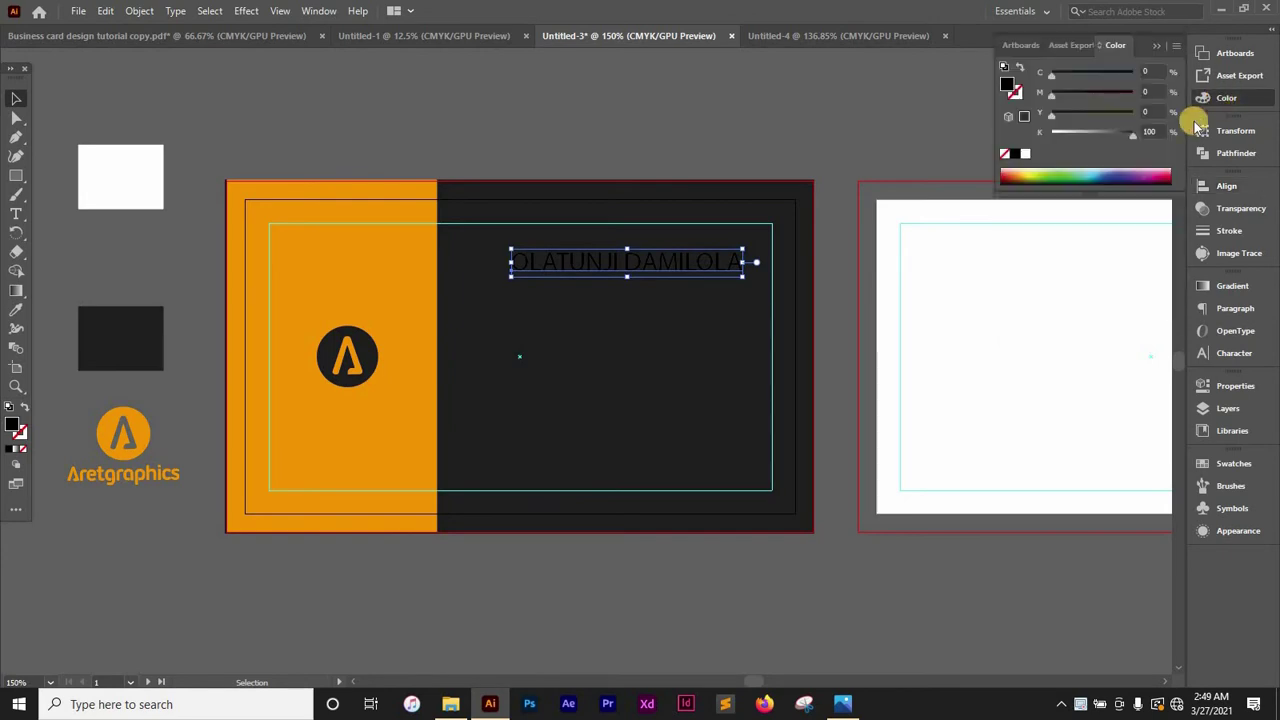
left_click(1024, 153)
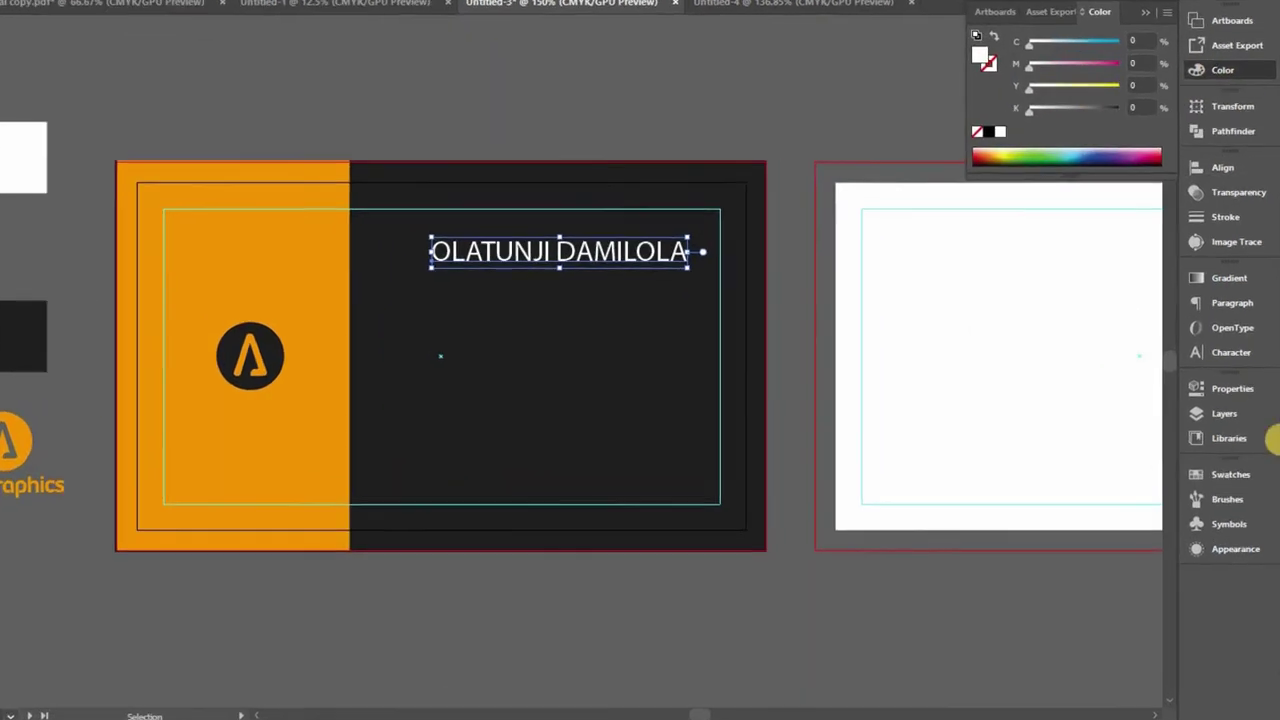
Set the name's font to Montserrat Bold at 9 pt
left_click(1220, 353)
left_click(1063, 293)
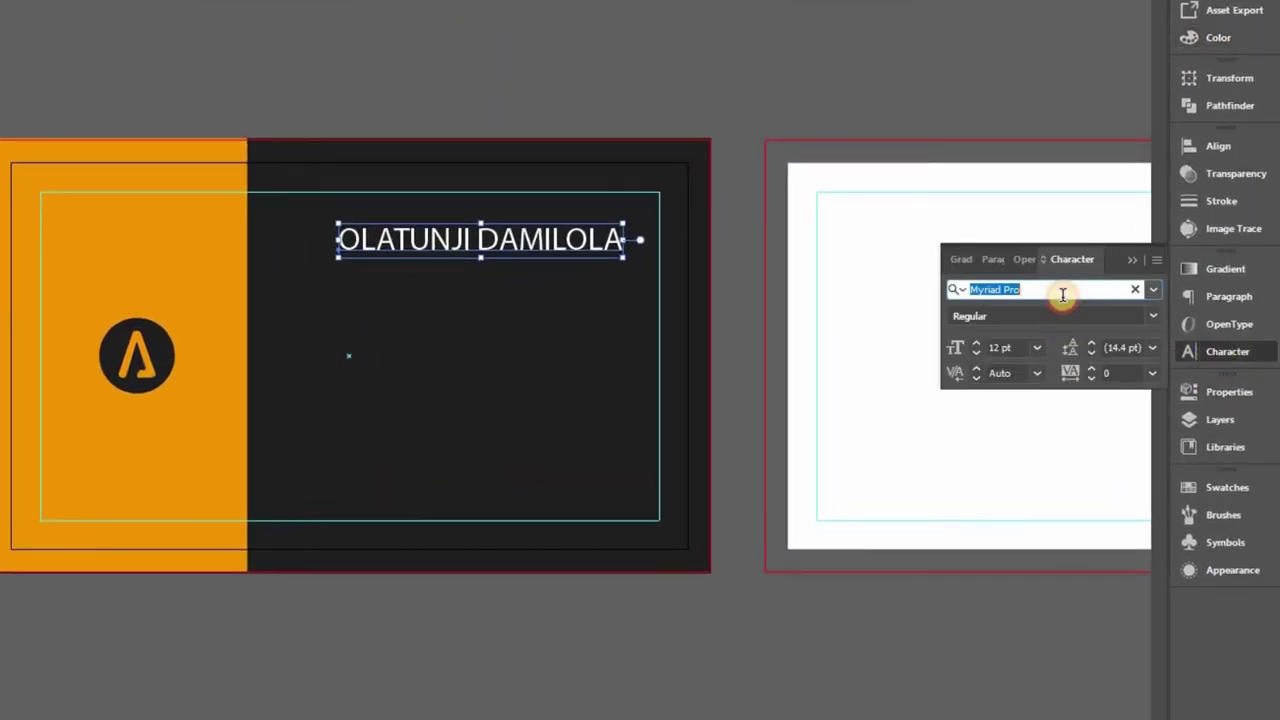
type("MONT")
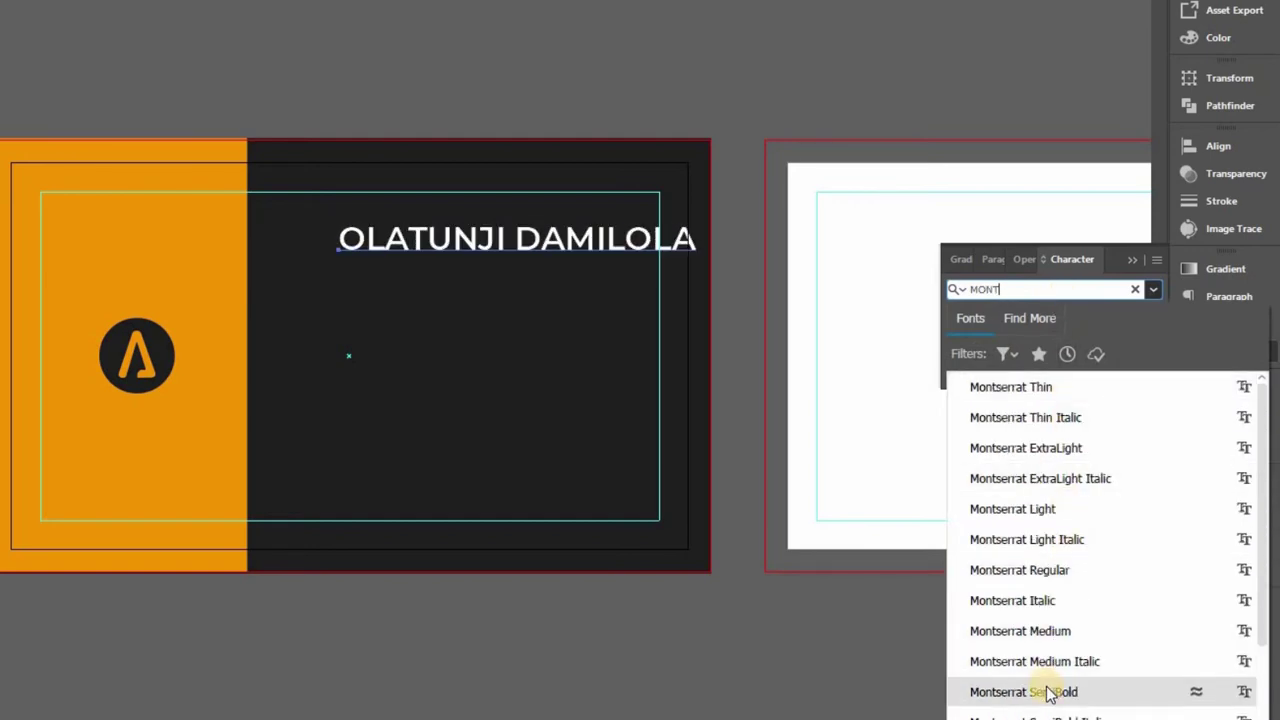
scroll(1050, 690, "down", 2)
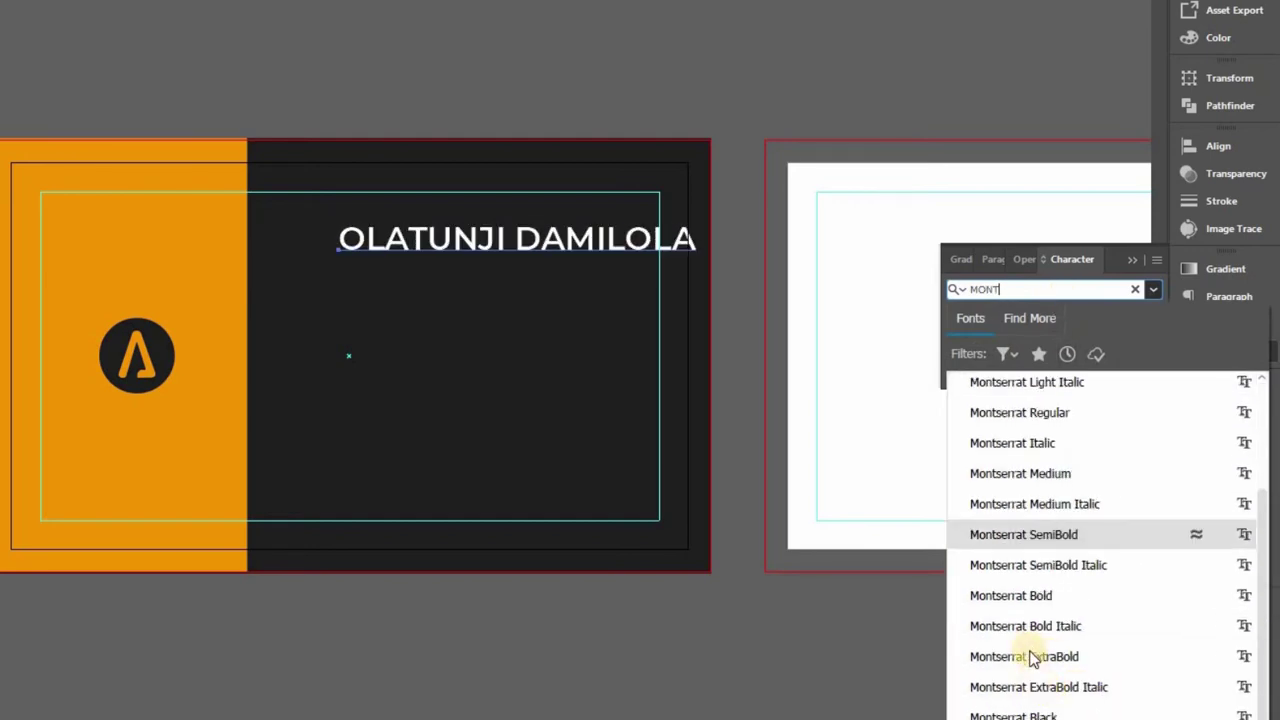
left_click(1029, 596)
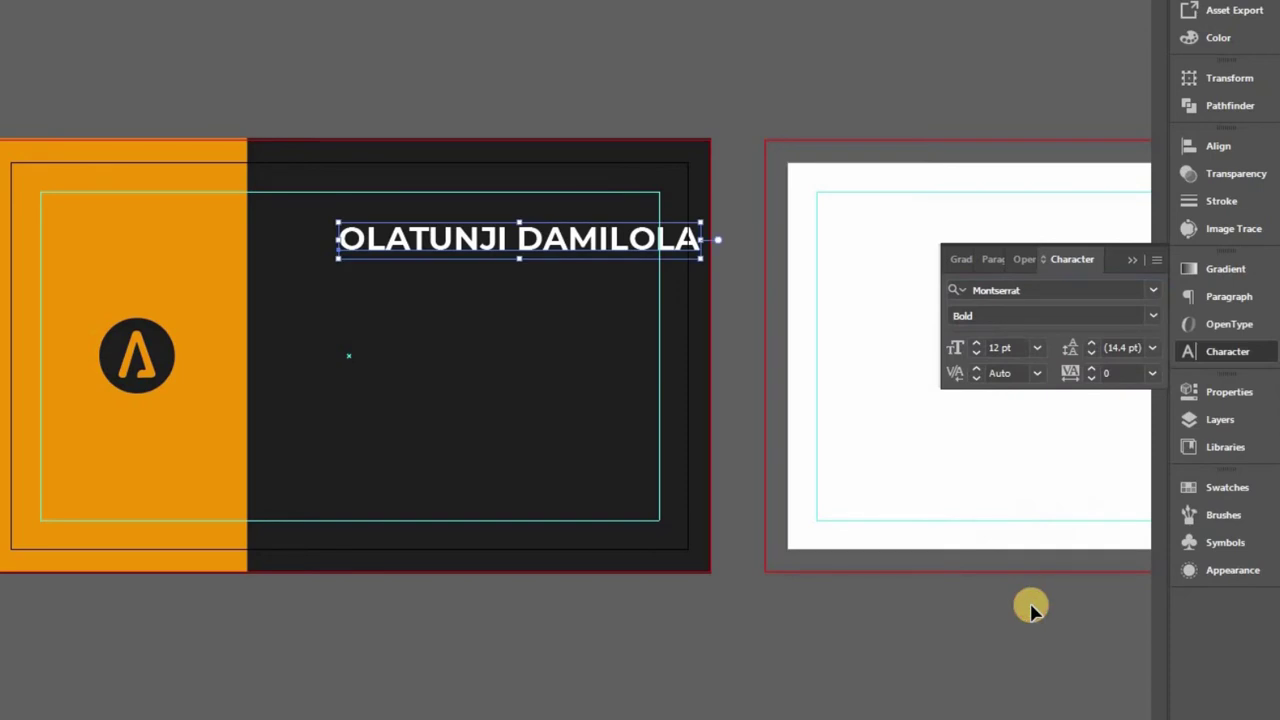
left_click(977, 352)
left_click(977, 352)
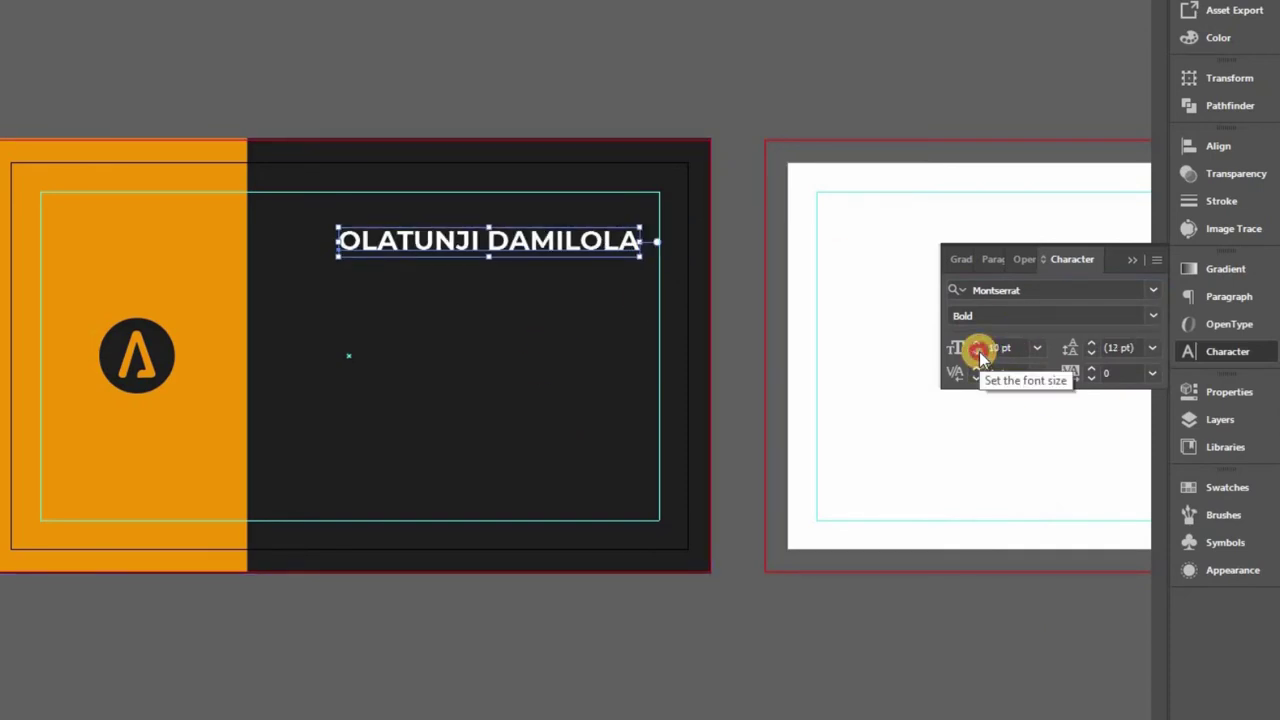
left_click(977, 352)
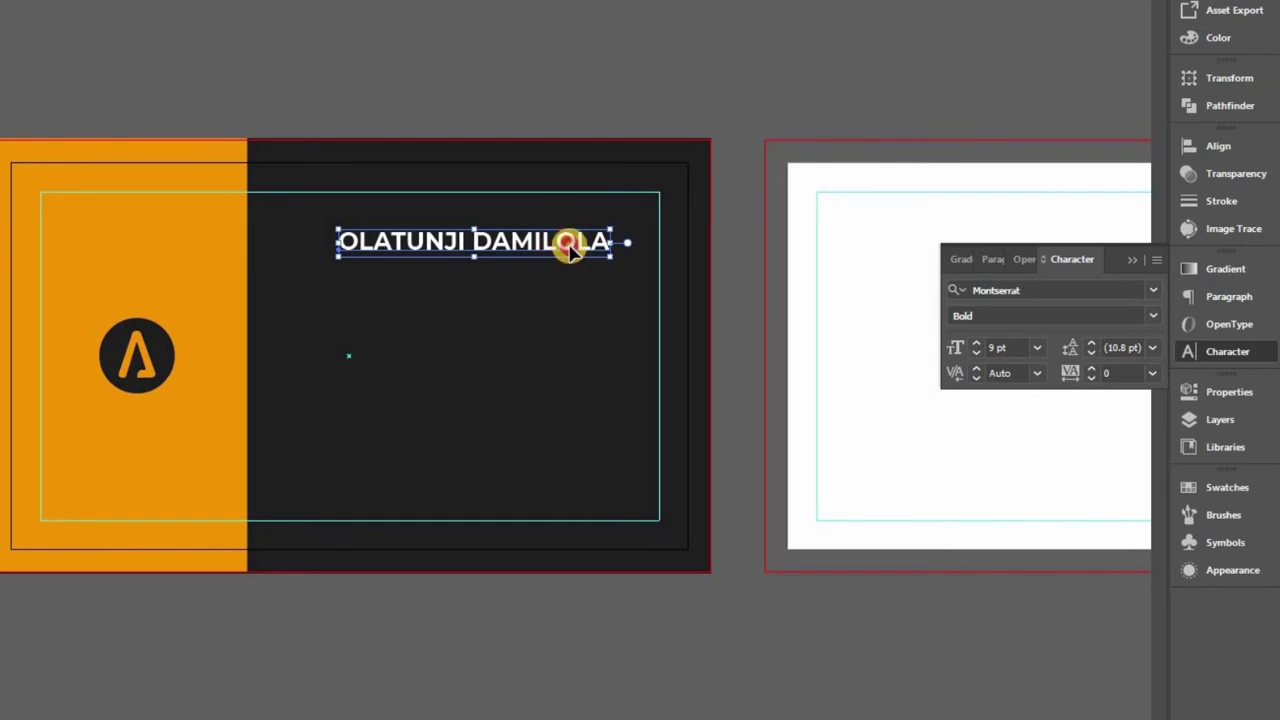
Nudge the name slightly right and place a duplicate just below it
left_click_drag(566, 251, 576, 252)
left_click(743, 606)
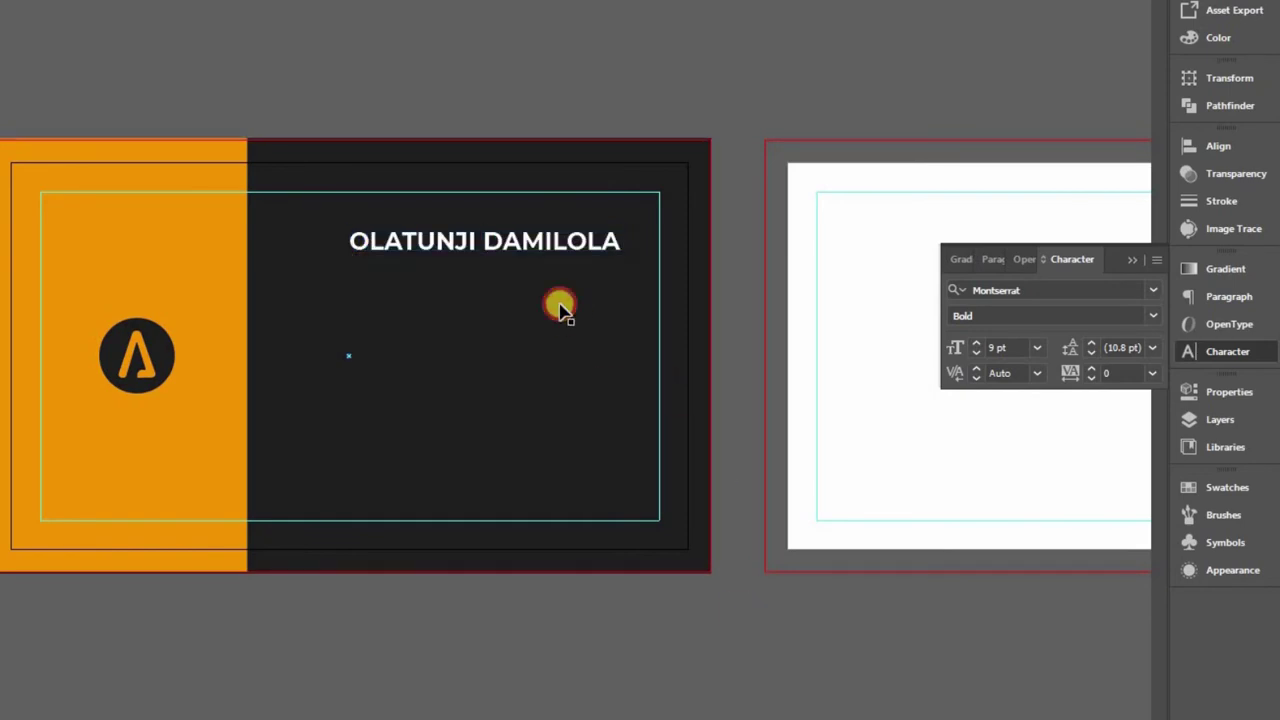
left_click(552, 247)
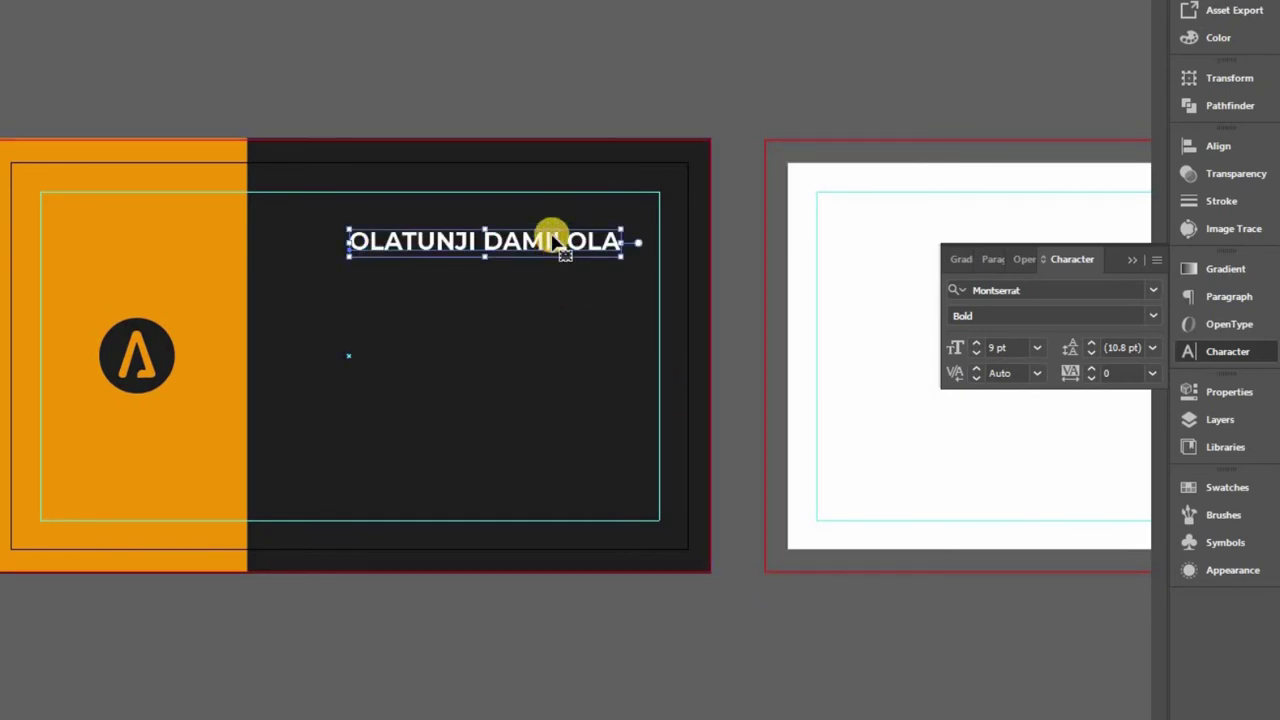
left_click_drag(549, 235, 553, 276)
Replace the duplicated line's text with 'Creative Designer'
key("t")
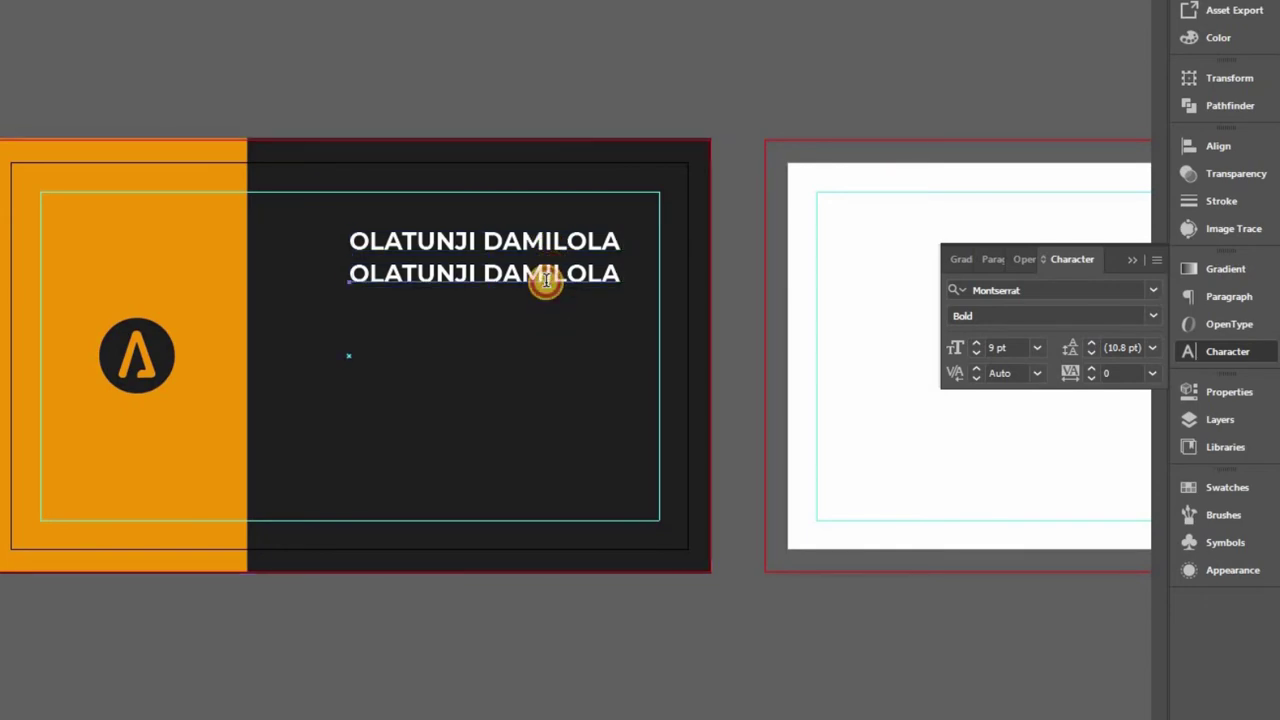
triple_click(546, 280)
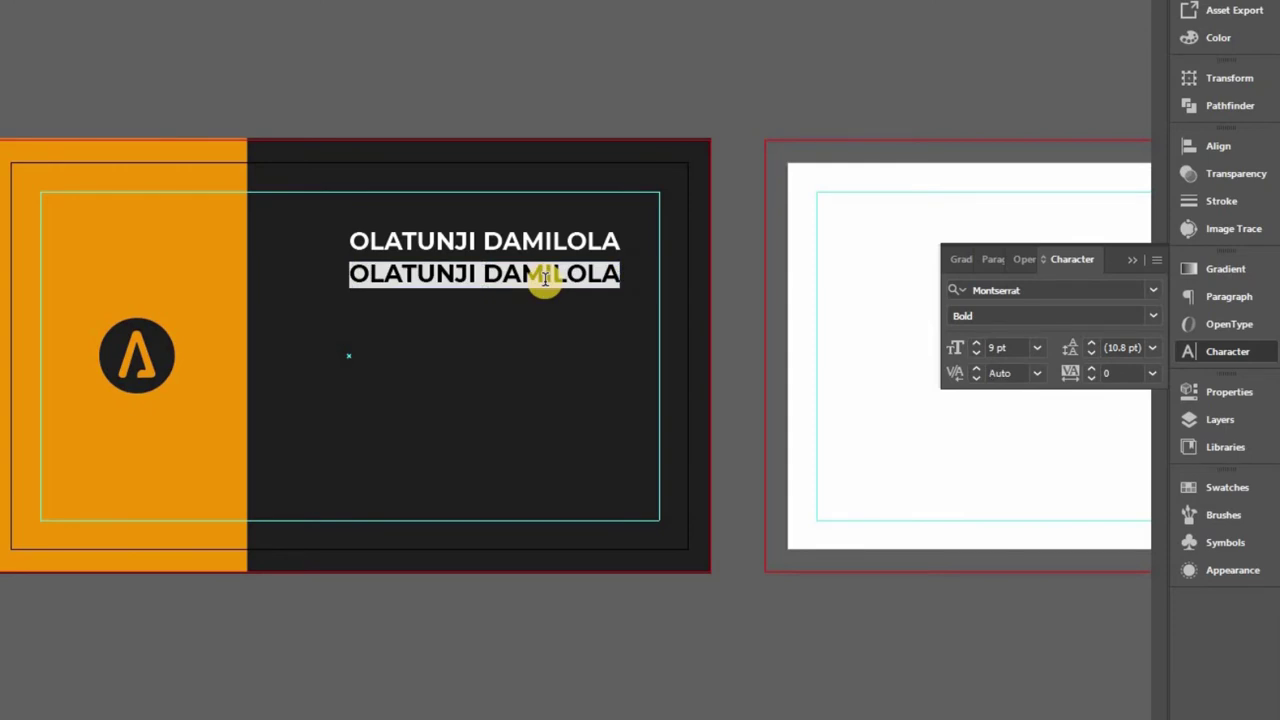
type("Creative Designer")
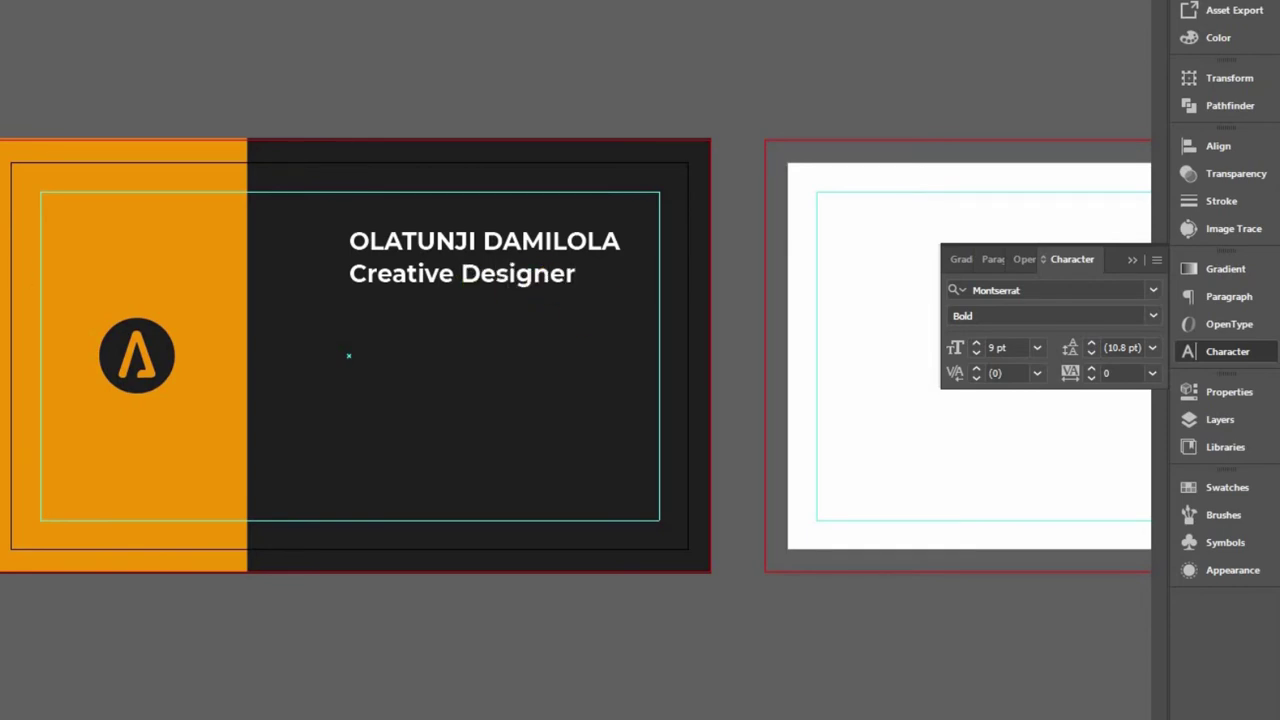
key("Escape")
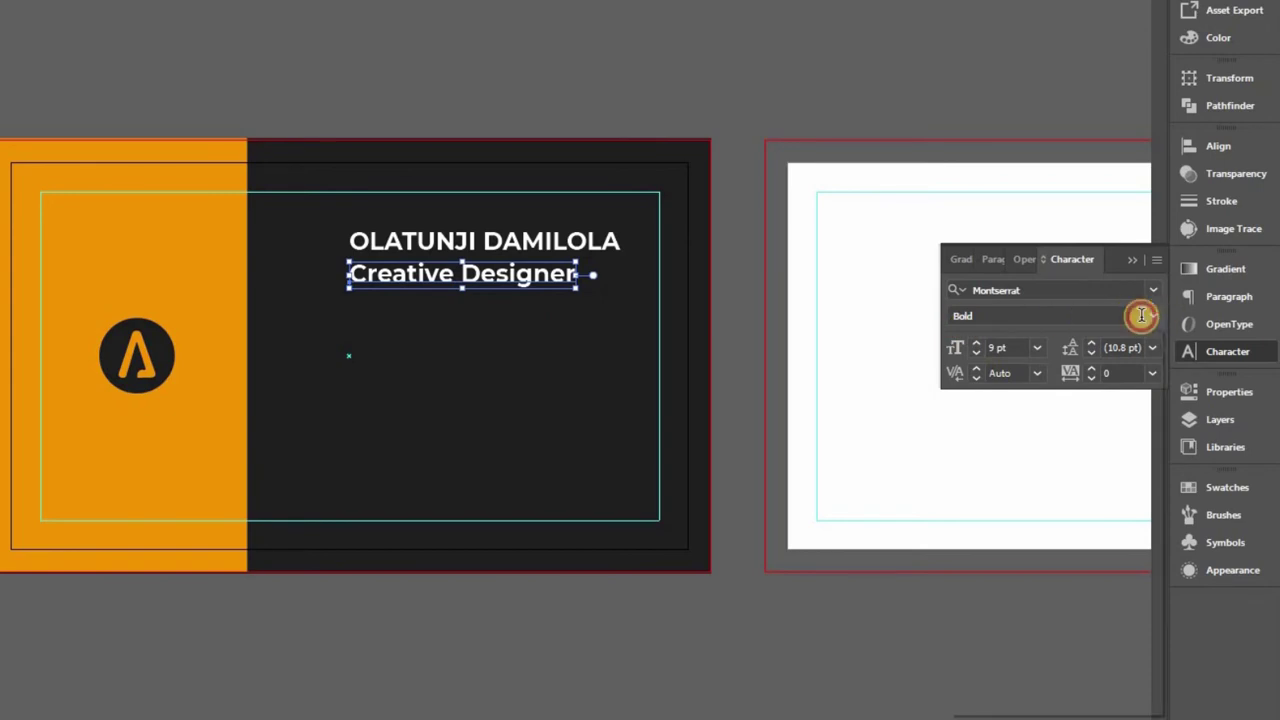
Set 'Creative Designer' to Montserrat Medium 7 pt and tuck it closer under the name
left_click(1141, 315)
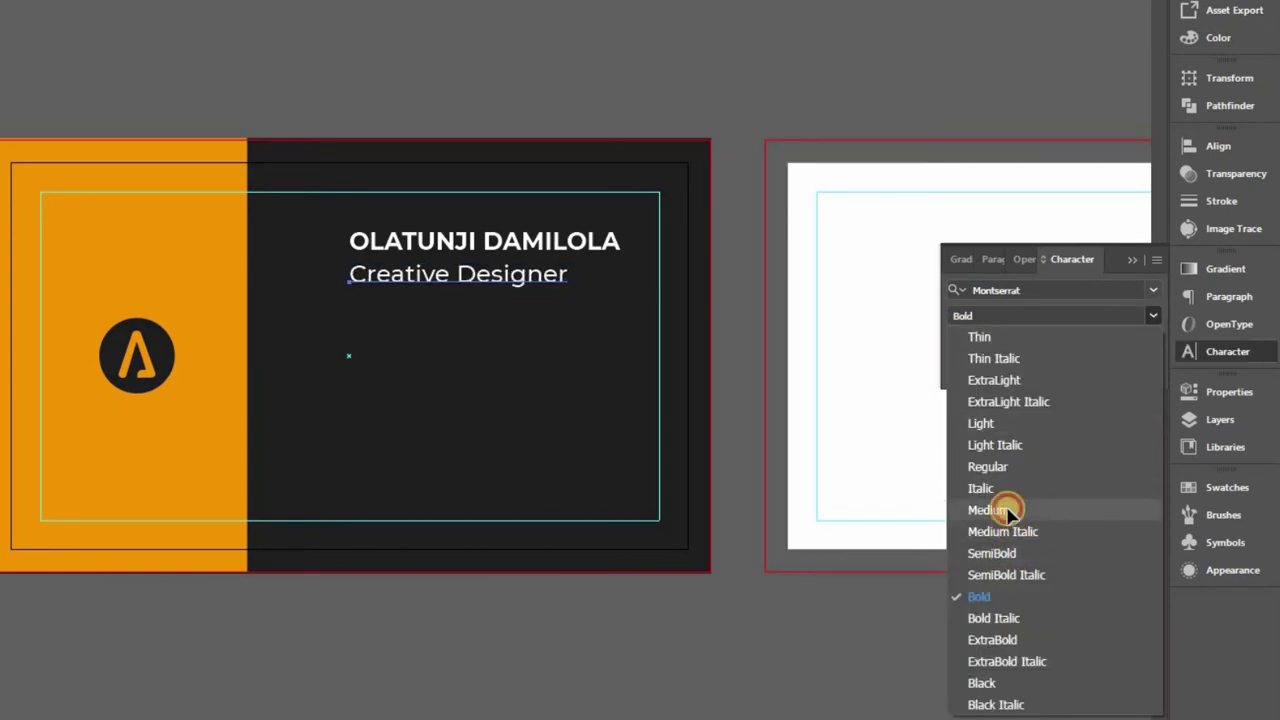
left_click(1008, 511)
left_click(976, 354)
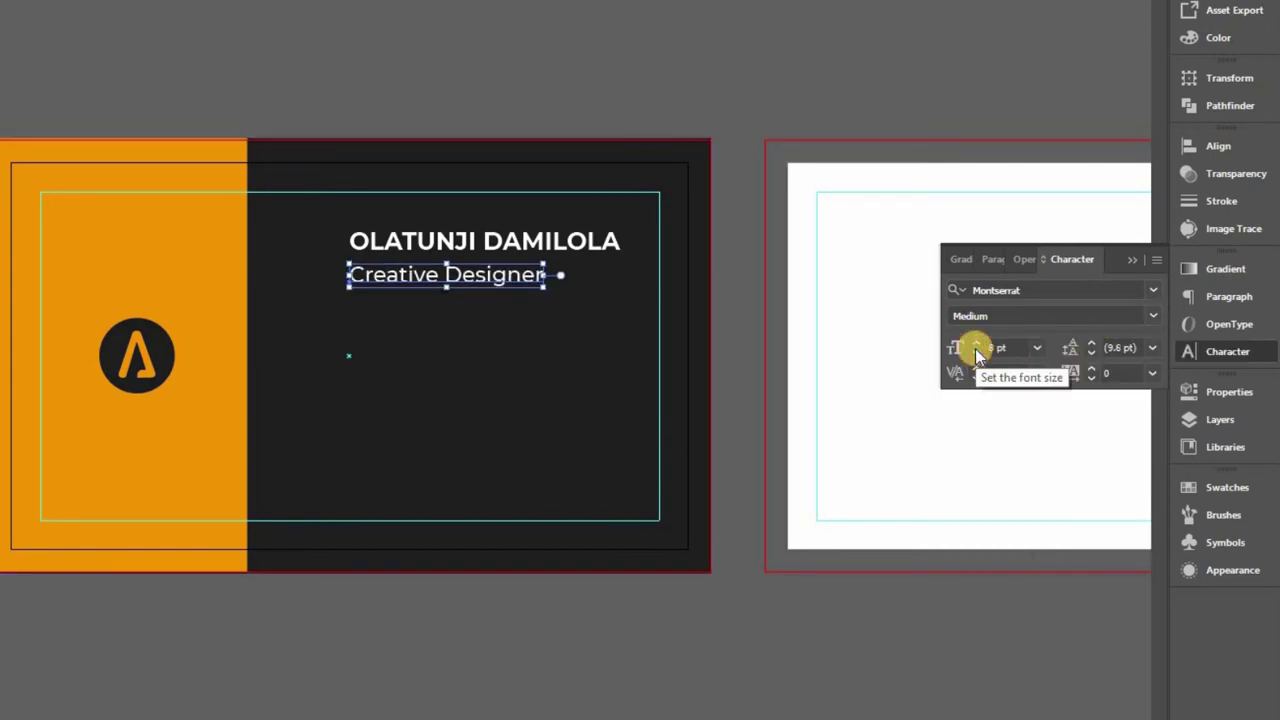
left_click(976, 354)
left_click(686, 251)
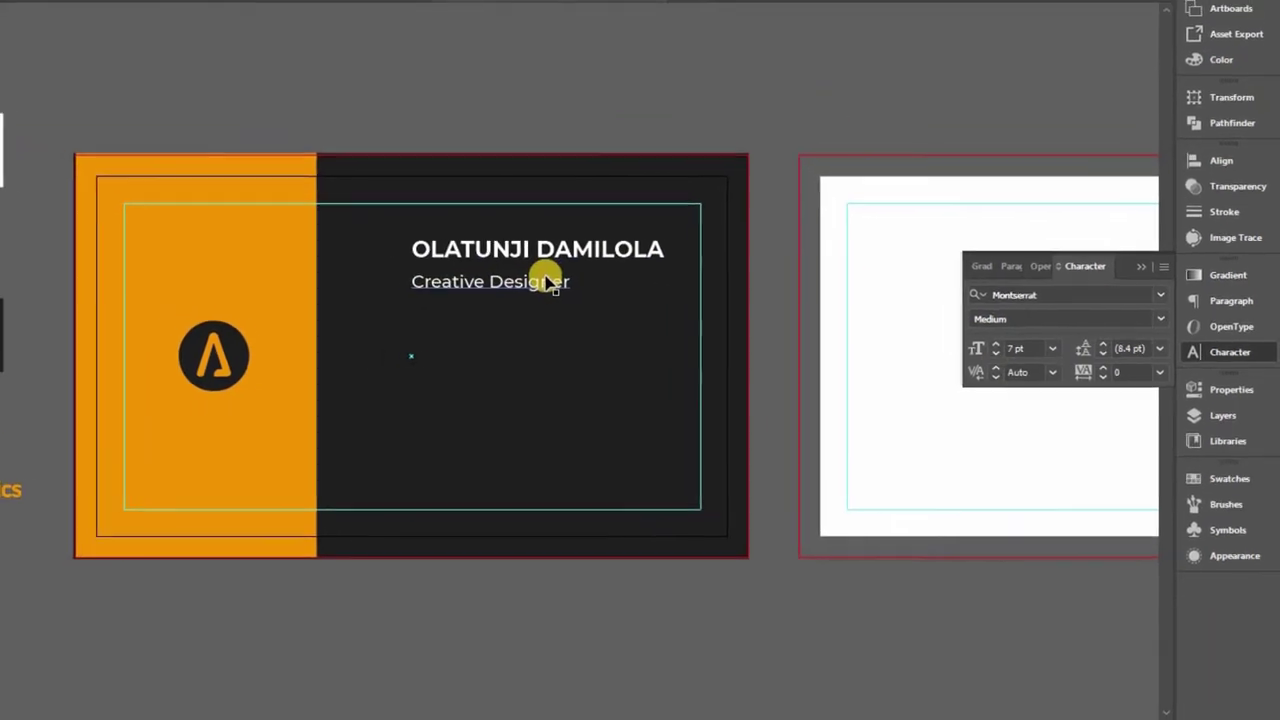
left_click_drag(543, 280, 545, 286)
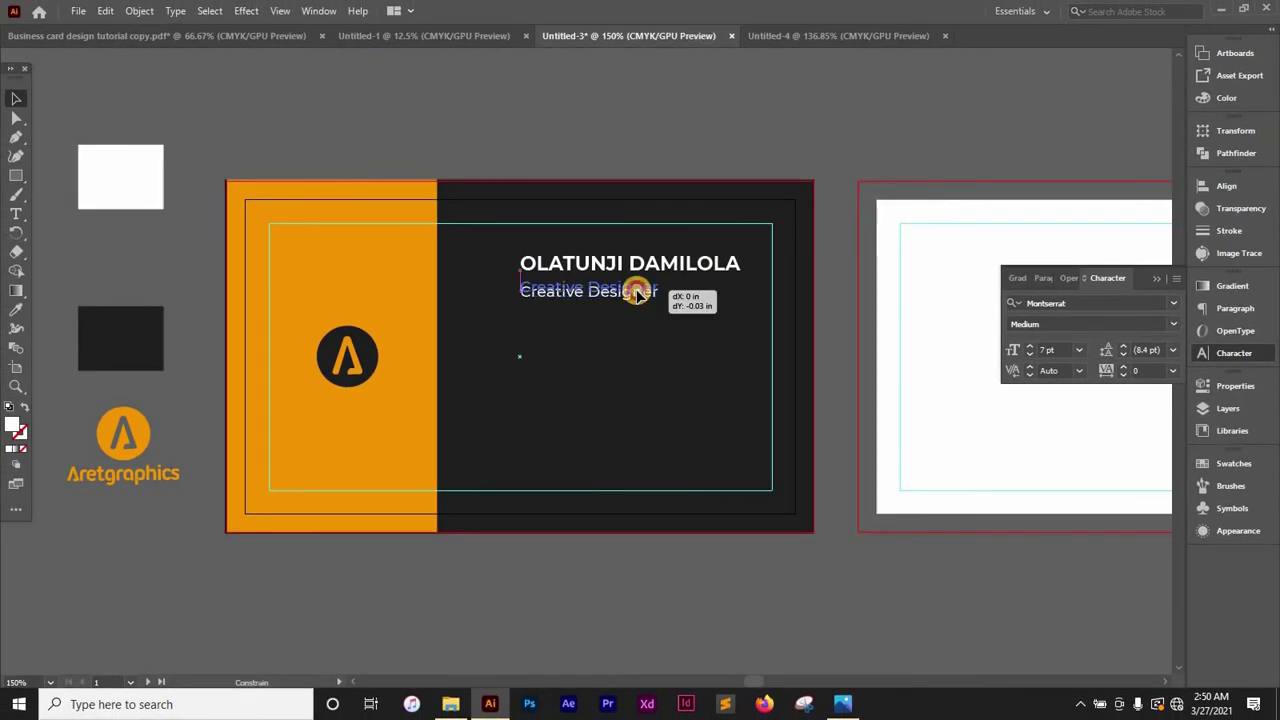
left_click_drag(637, 293, 637, 291)
left_click(871, 397)
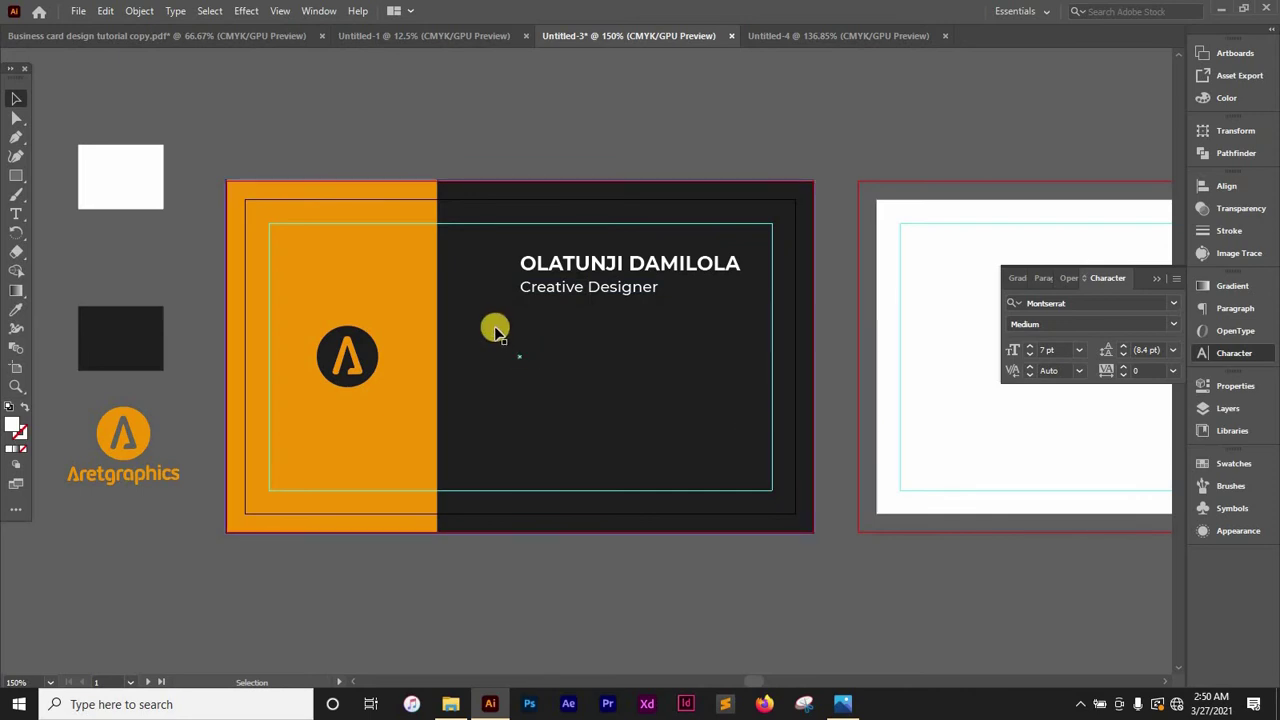
Draw a thin 1.83 × 0.01 in bar under Creative Designer to the card's right edge
left_click(16, 175)
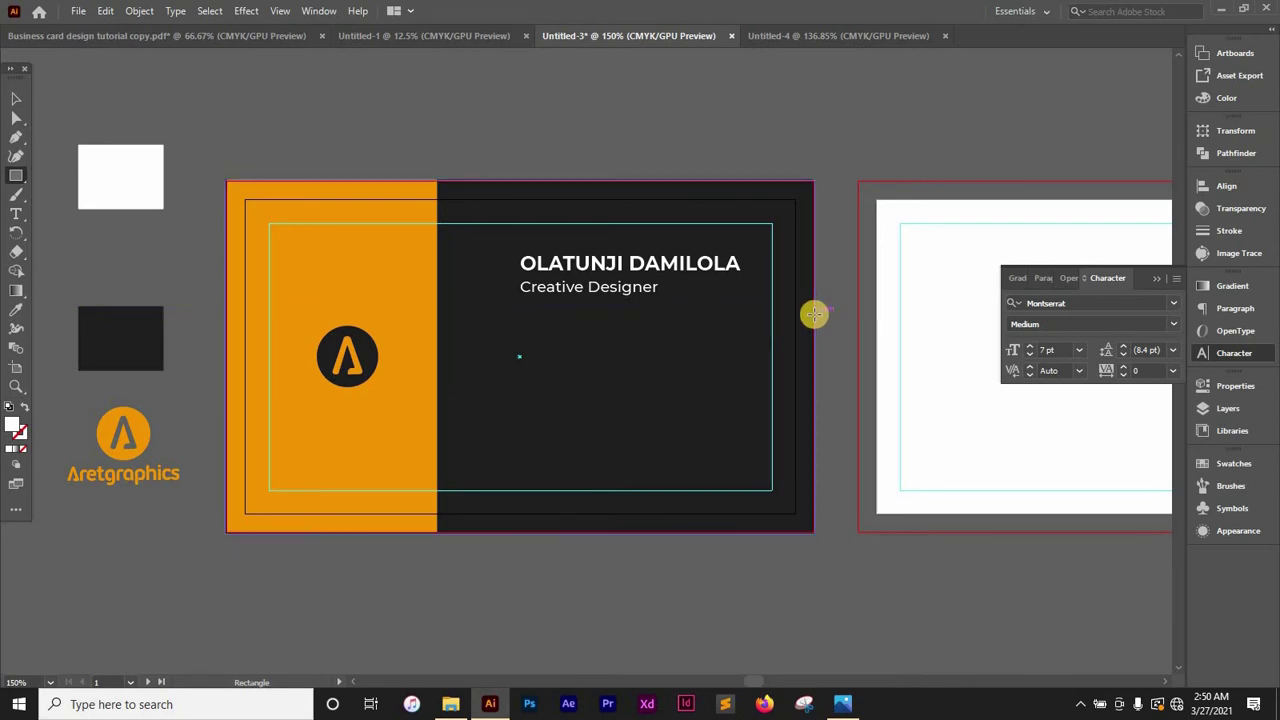
left_click_drag(814, 315, 526, 317)
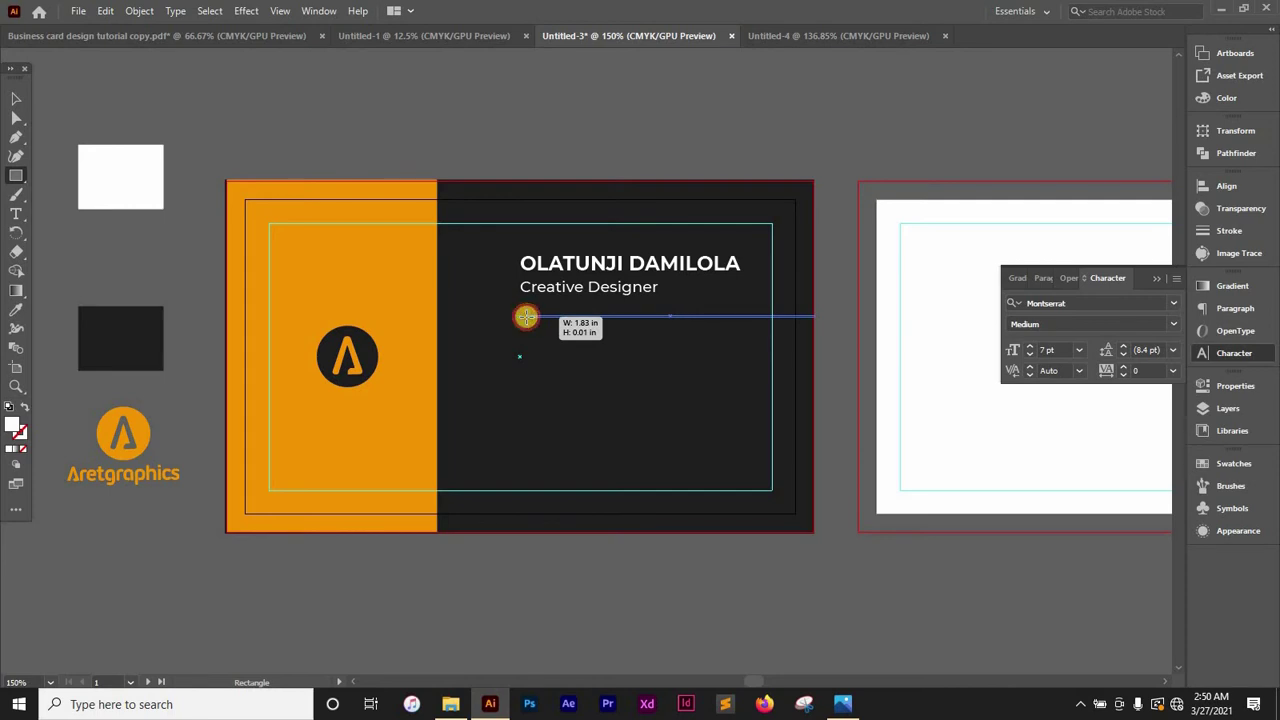
left_click_drag(526, 317, 526, 317)
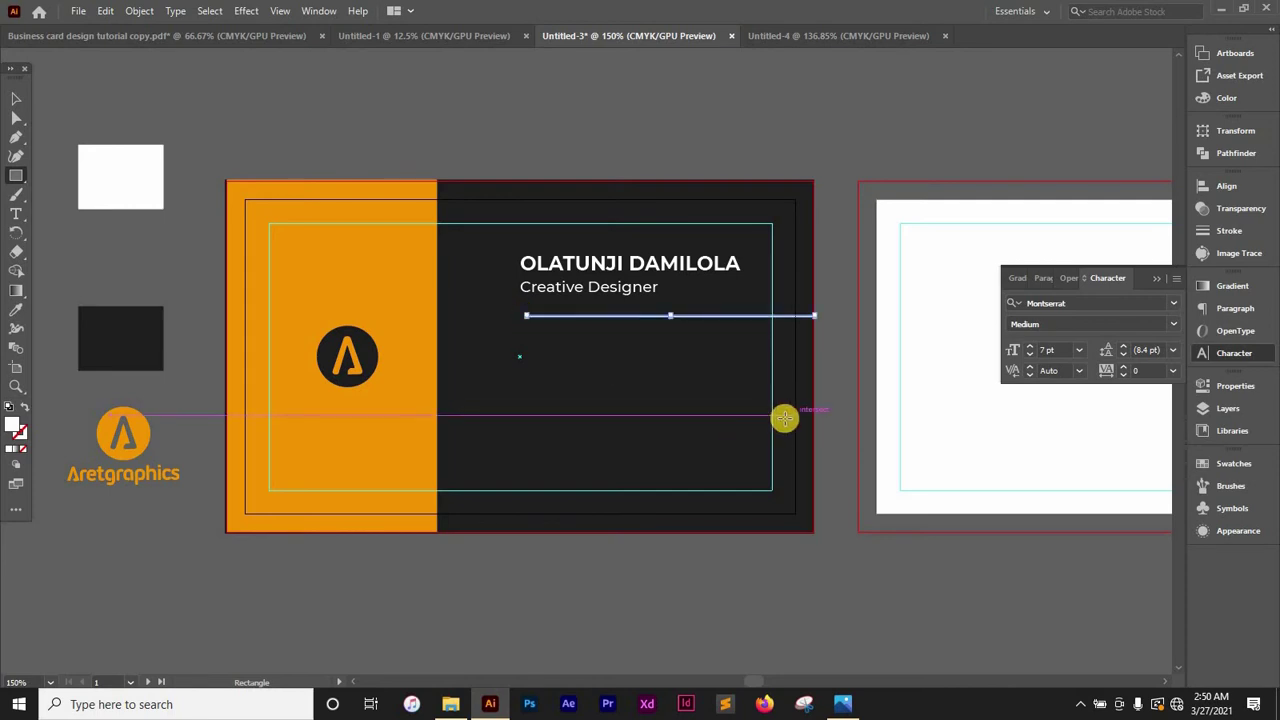
key("v")
left_click(829, 423)
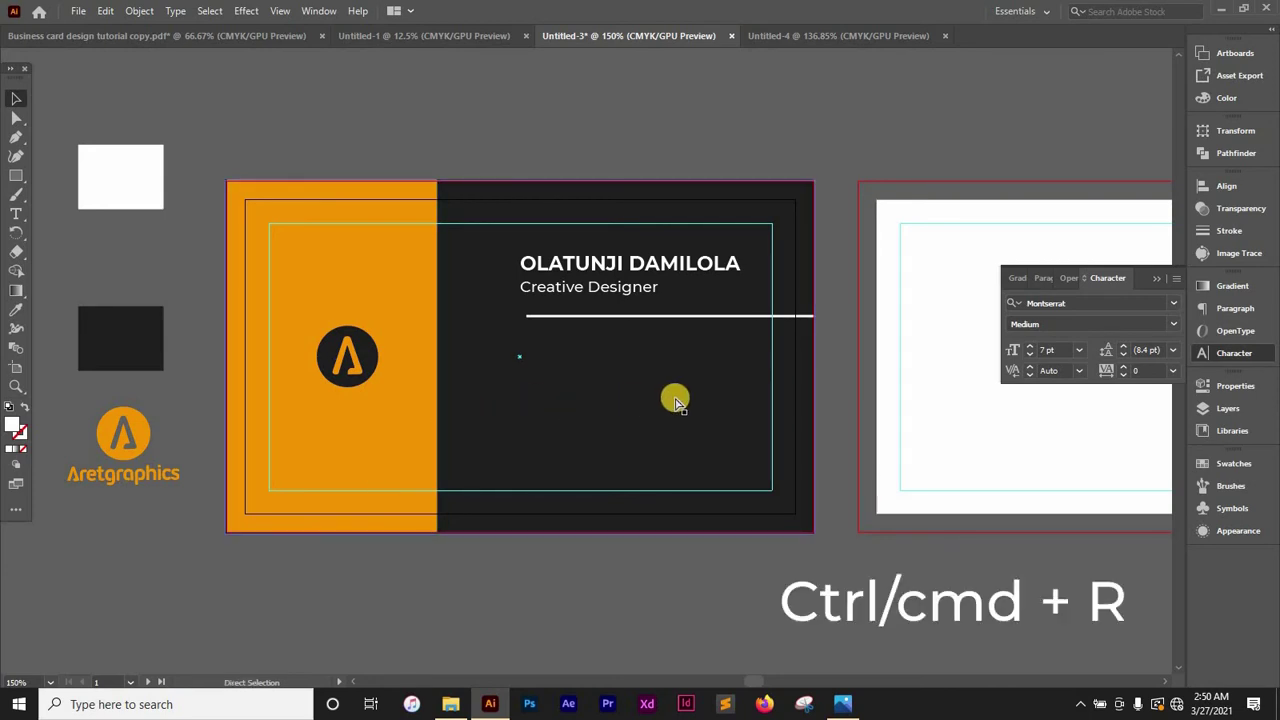
key("ctrl+r")
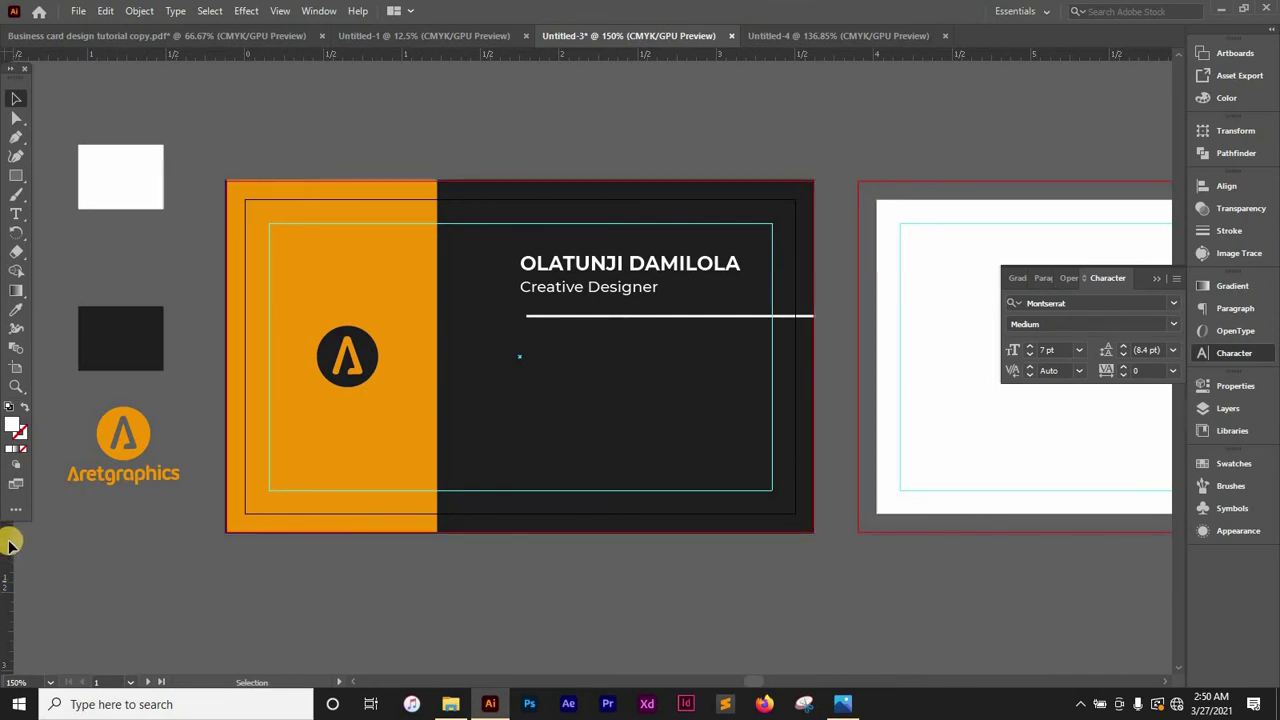
Drop a vertical ruler guide on the name's left edge, then zoom in on the white bar
left_click_drag(5, 541, 519, 303)
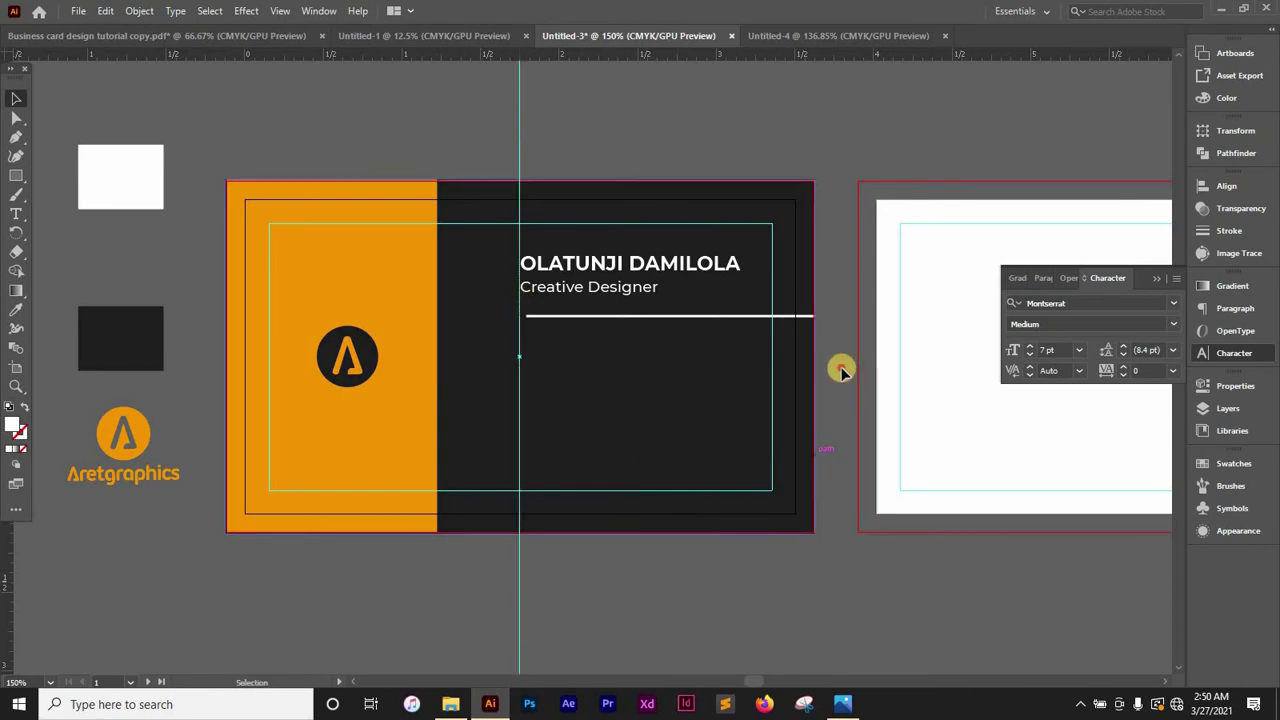
left_click(537, 316)
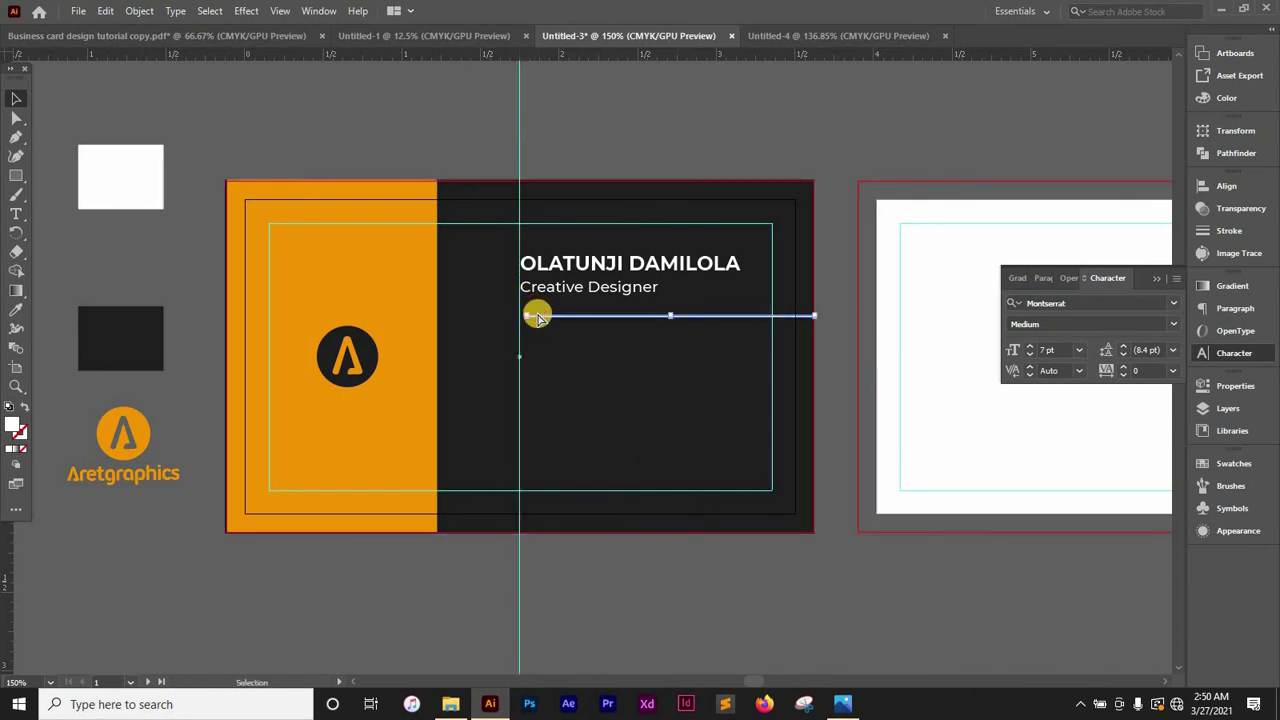
key("ctrl+plus")
key("ctrl+plus")
left_click_drag(499, 503, 651, 349)
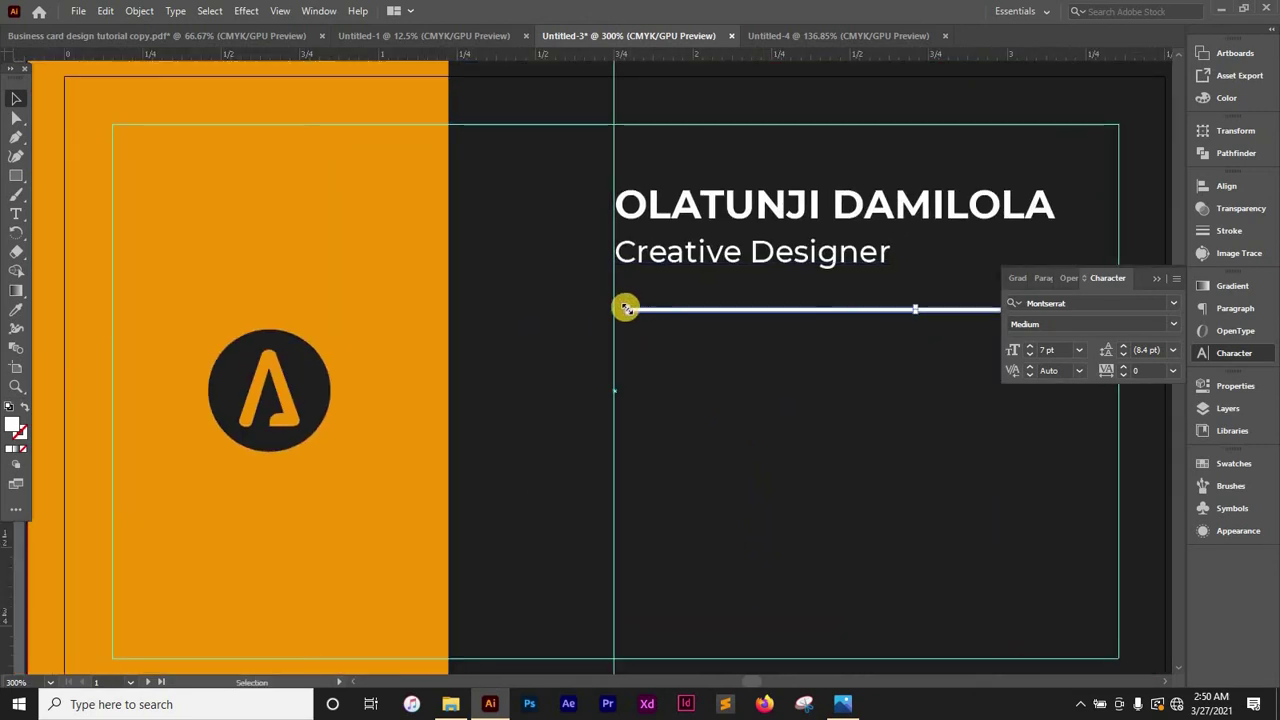
key("ctrl+plus")
key("ctrl+plus")
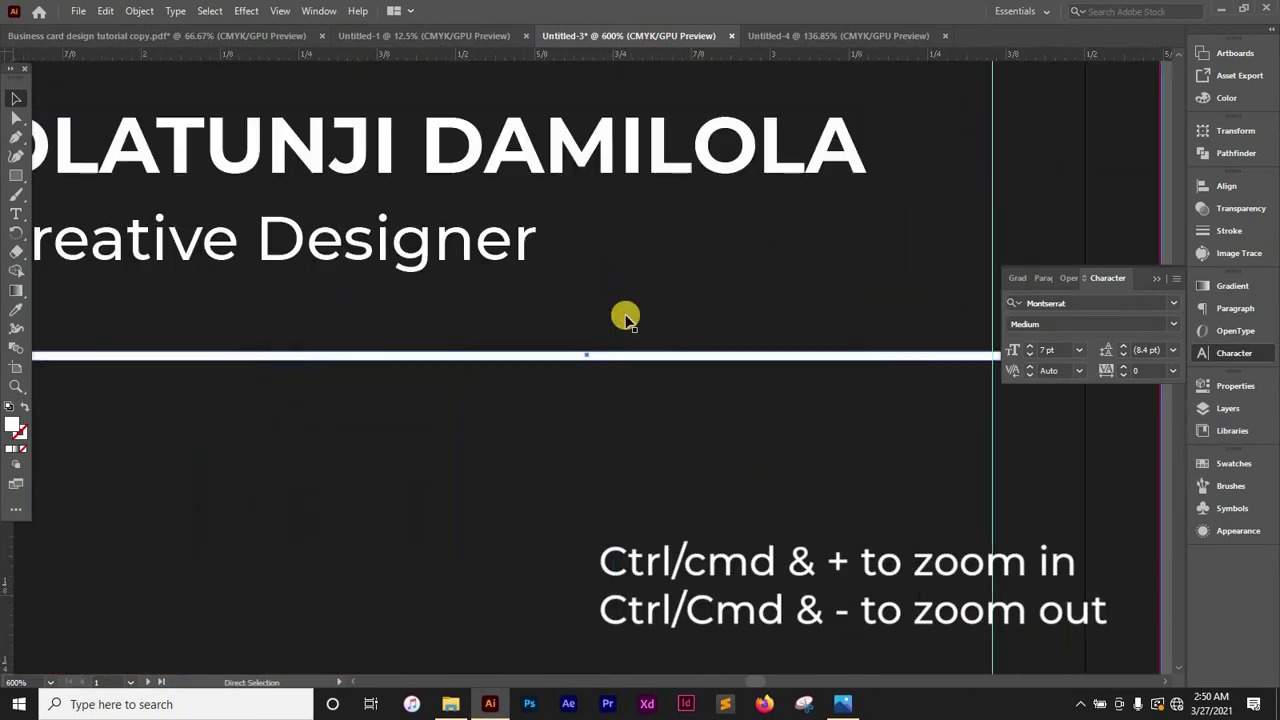
Stretch the white bar's left end out to the vertical guide
scroll(869, 457, "left", 6)
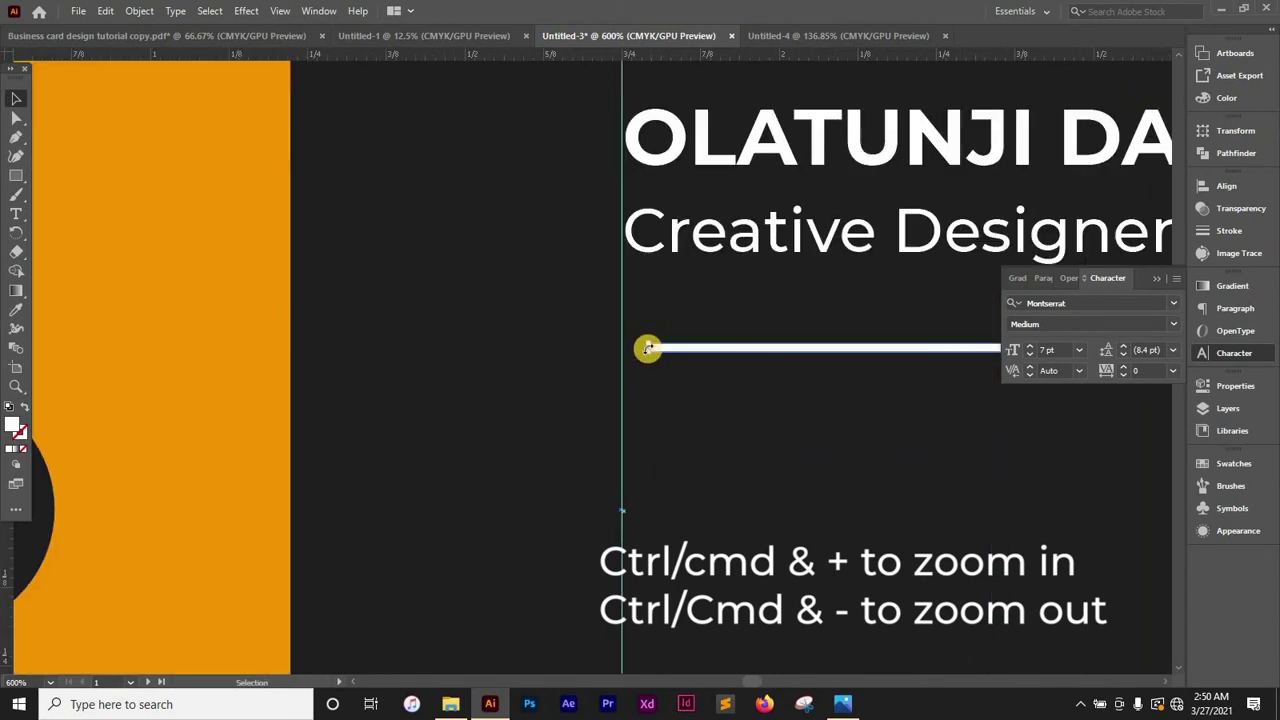
scroll(591, 386, "right", 3)
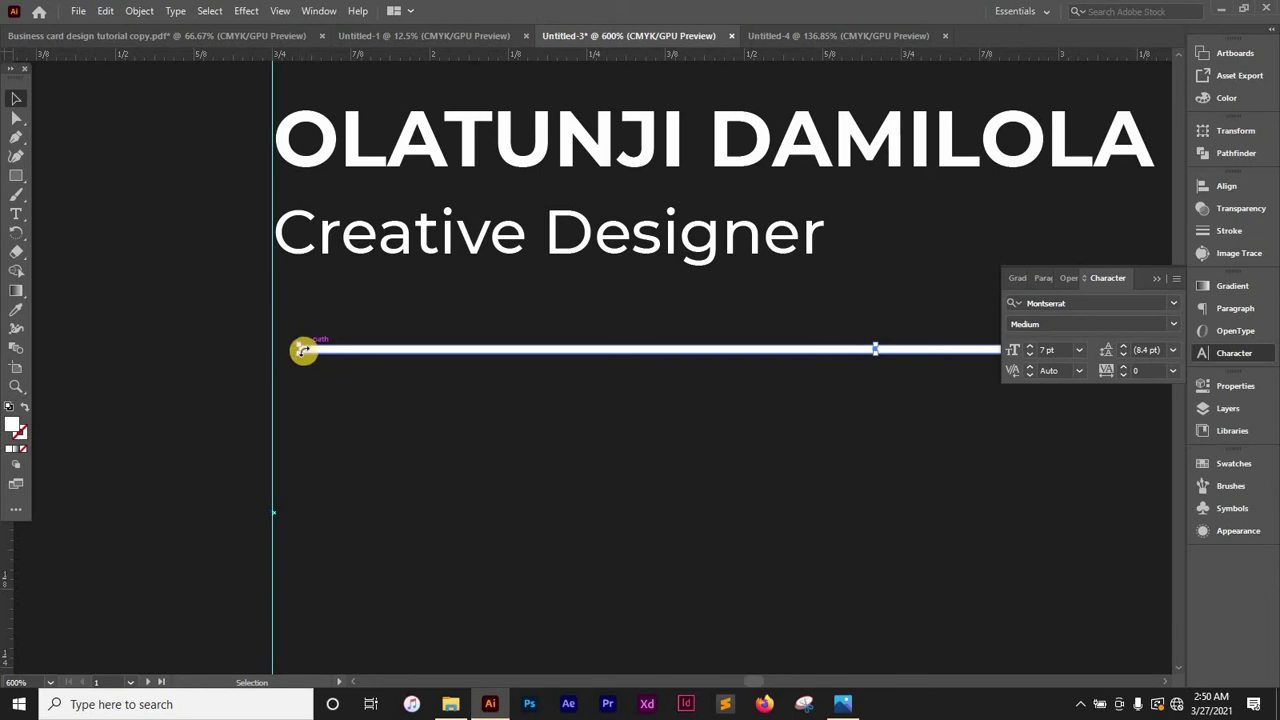
left_click_drag(296, 354, 272, 354)
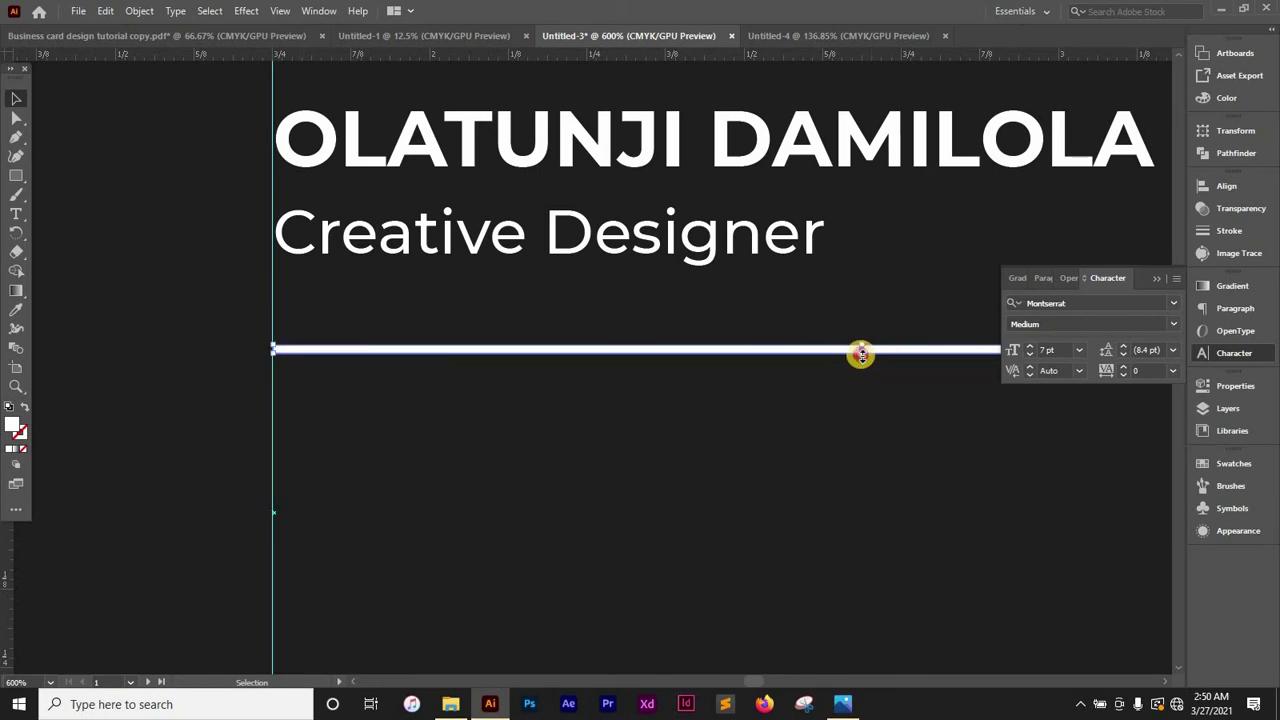
Turn off Snap to Pixel and thin the bar to a fine line about 0.01 in high
left_click_drag(861, 355, 858, 348)
key("ctrl+plus")
key("ctrl+plus")
key("ctrl+plus")
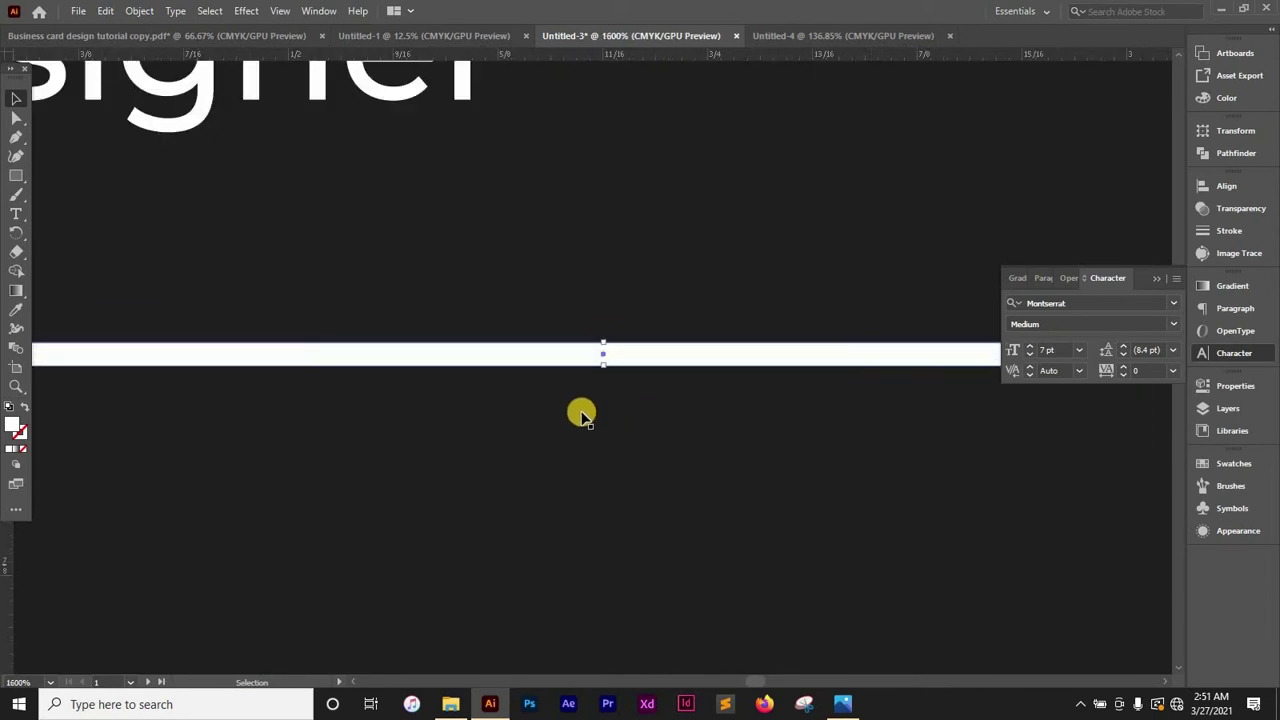
left_click_drag(602, 368, 601, 352)
key("a")
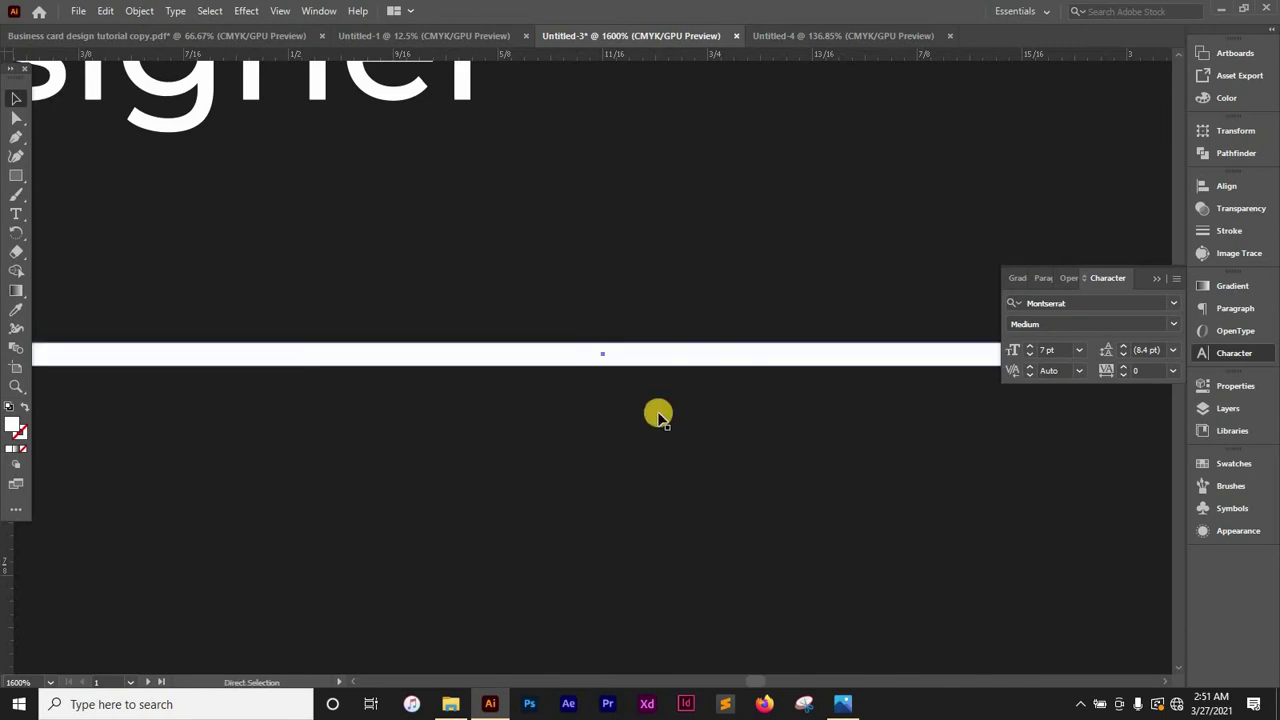
key("v")
left_click(280, 11)
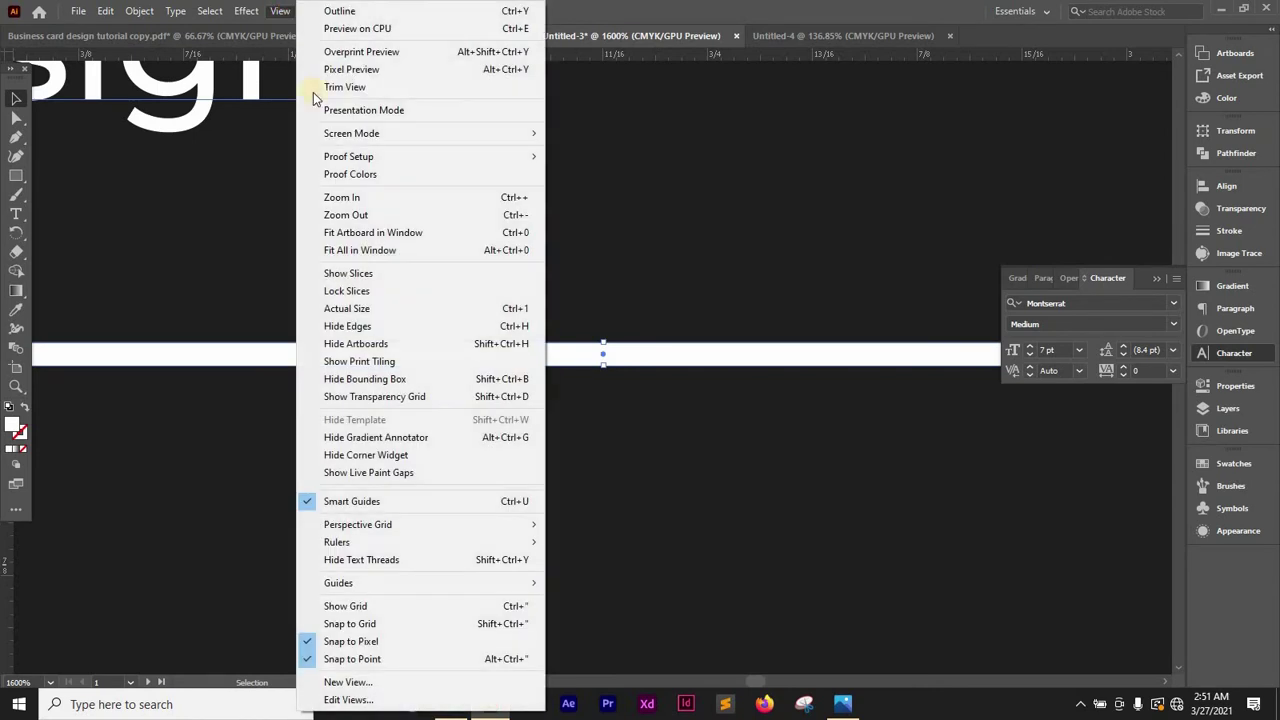
left_click(377, 643)
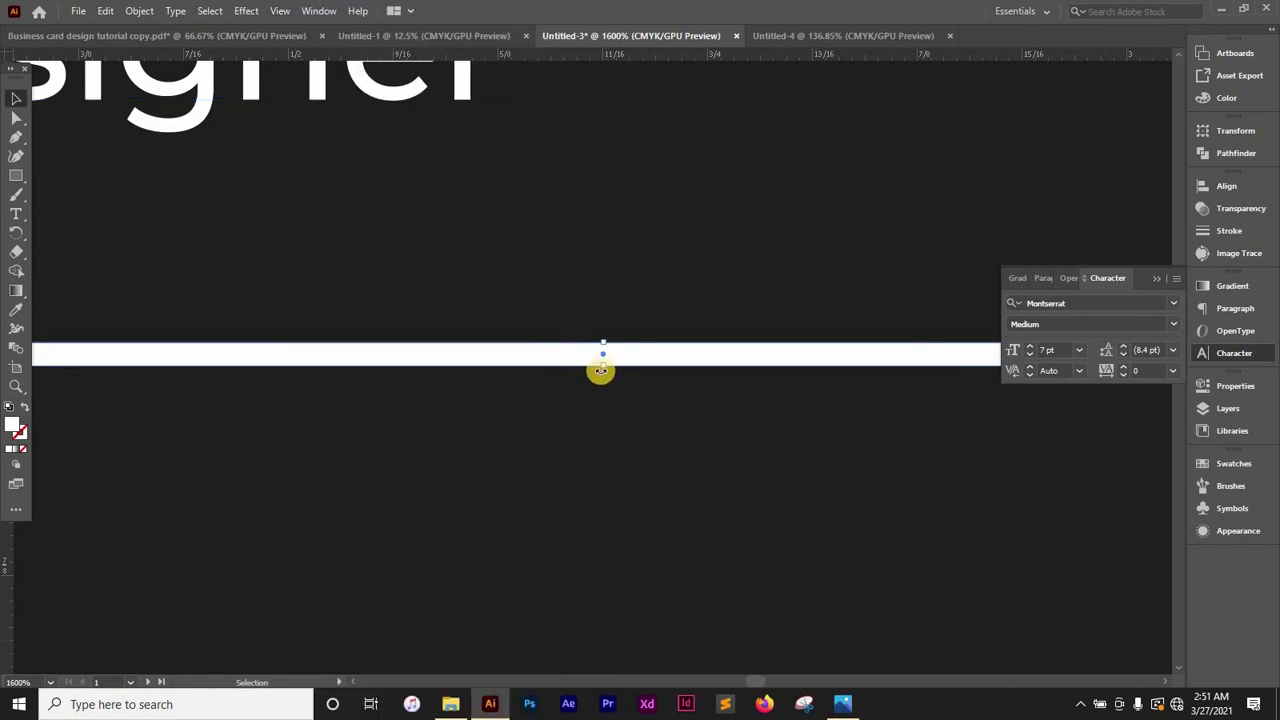
left_click_drag(603, 361, 605, 349)
Eyedropper the left panel's orange onto the thin line under Creative Designer, then deselect
key("ctrl+minus")
key("ctrl+minus")
key("ctrl+minus")
key("ctrl+minus")
key("ctrl+minus")
key("ctrl+minus")
key("ctrl+minus")
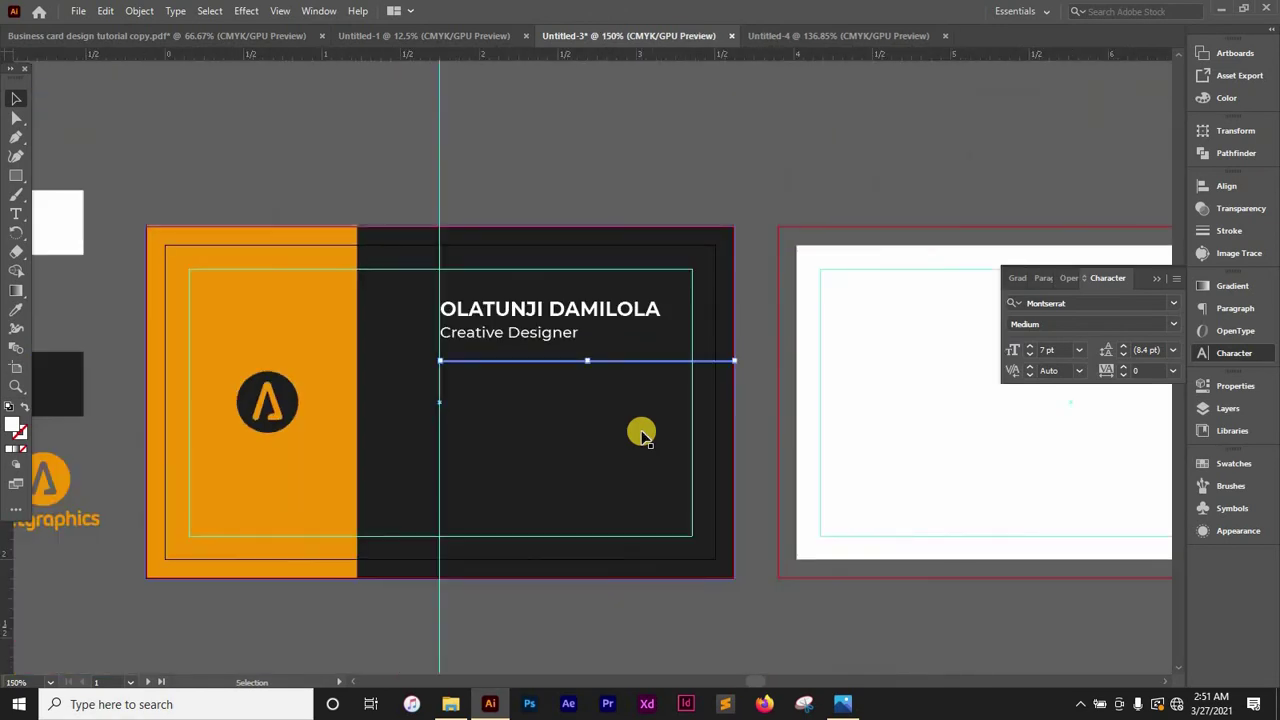
left_click_drag(549, 580, 741, 514)
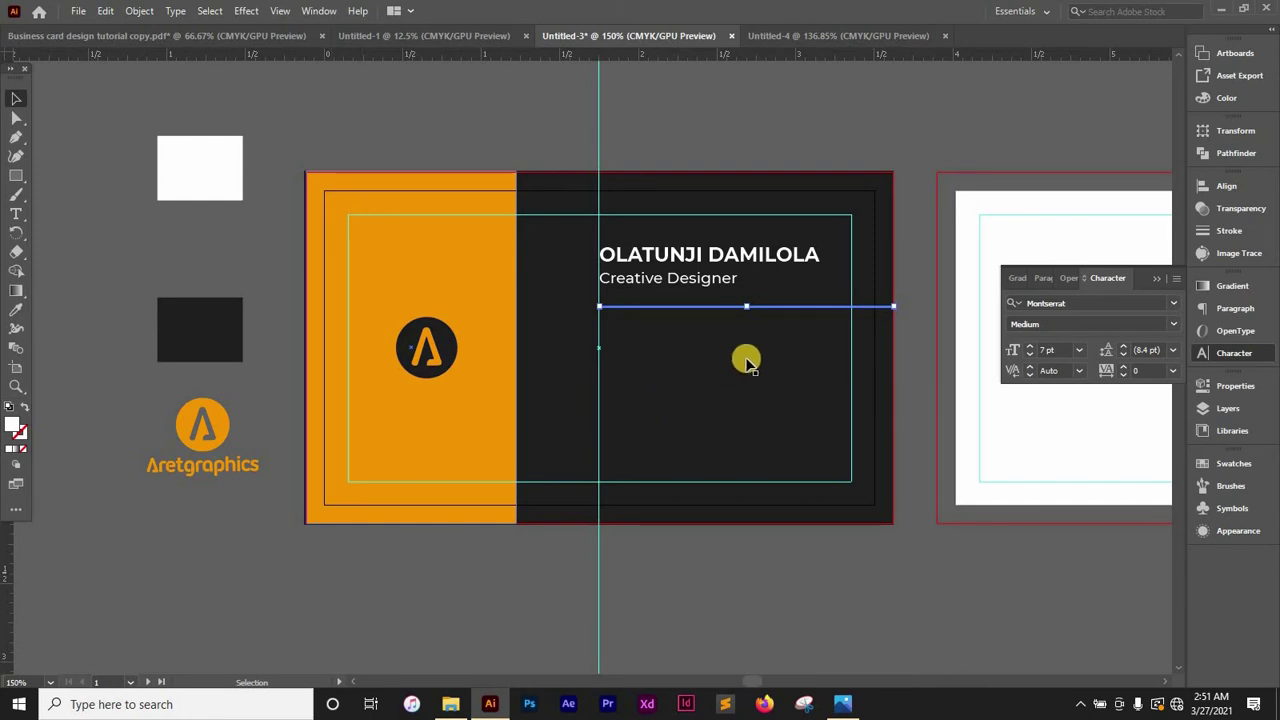
key("i")
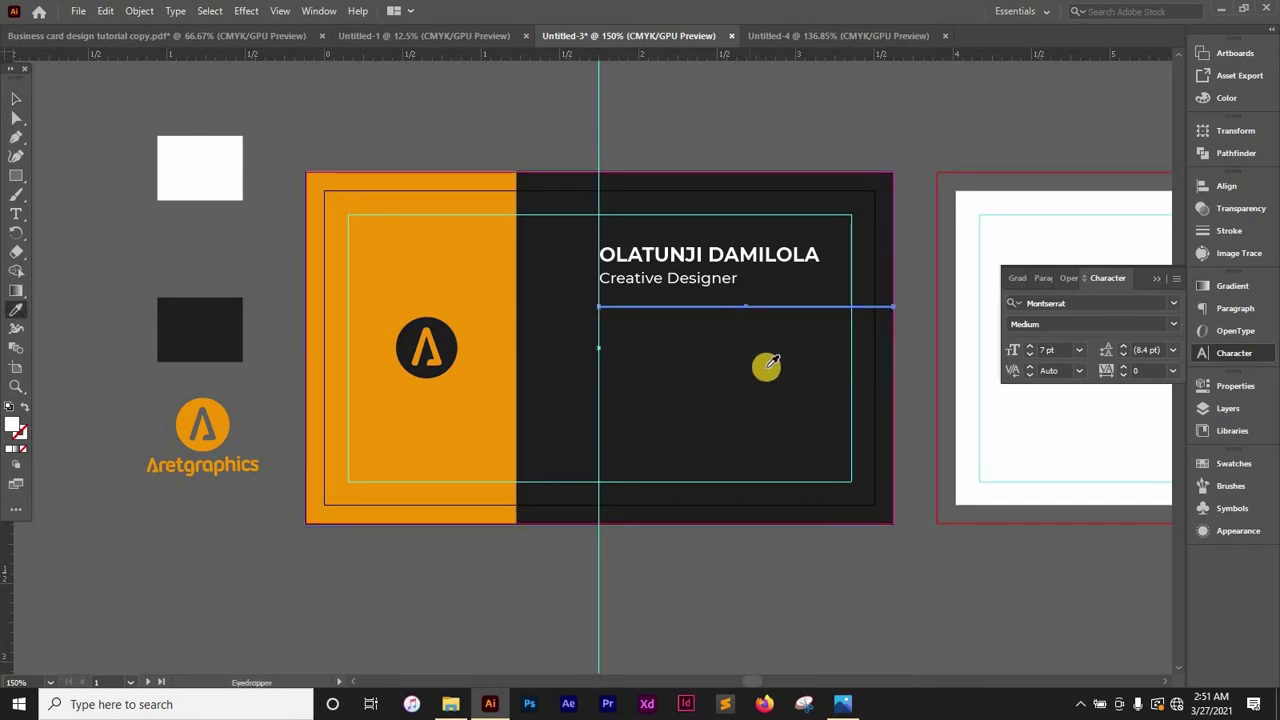
left_click(437, 273)
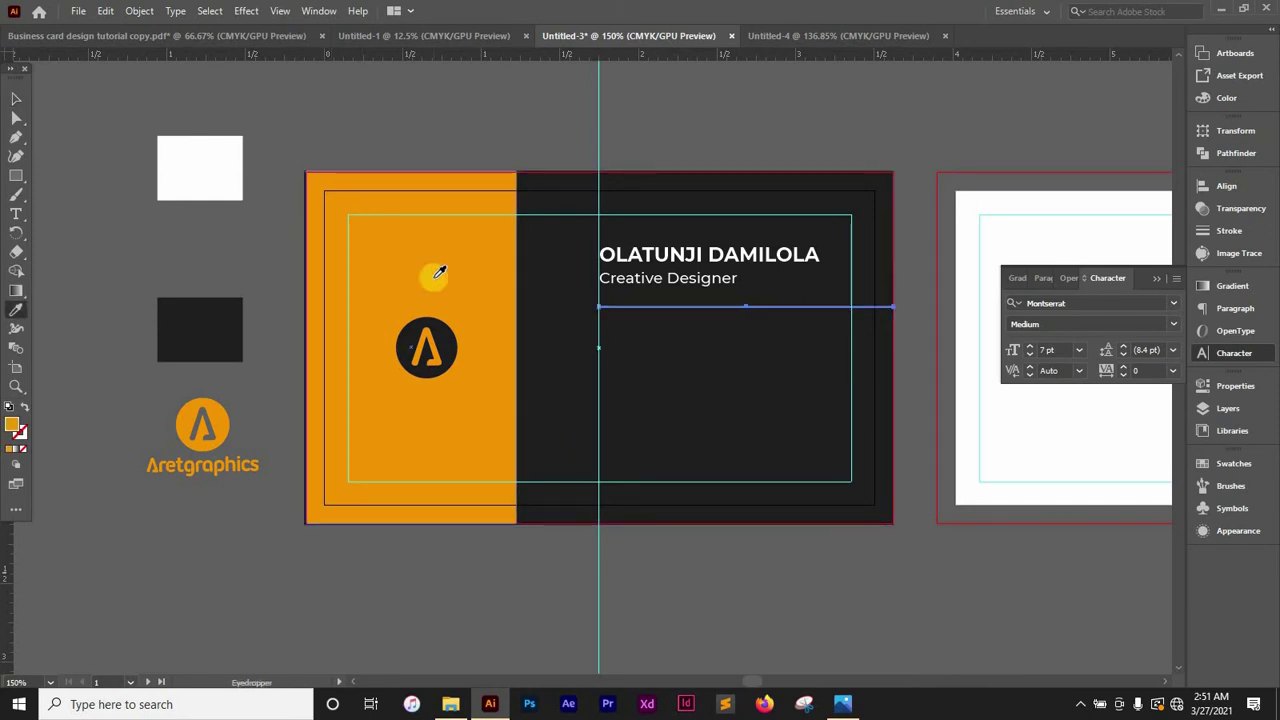
key("v")
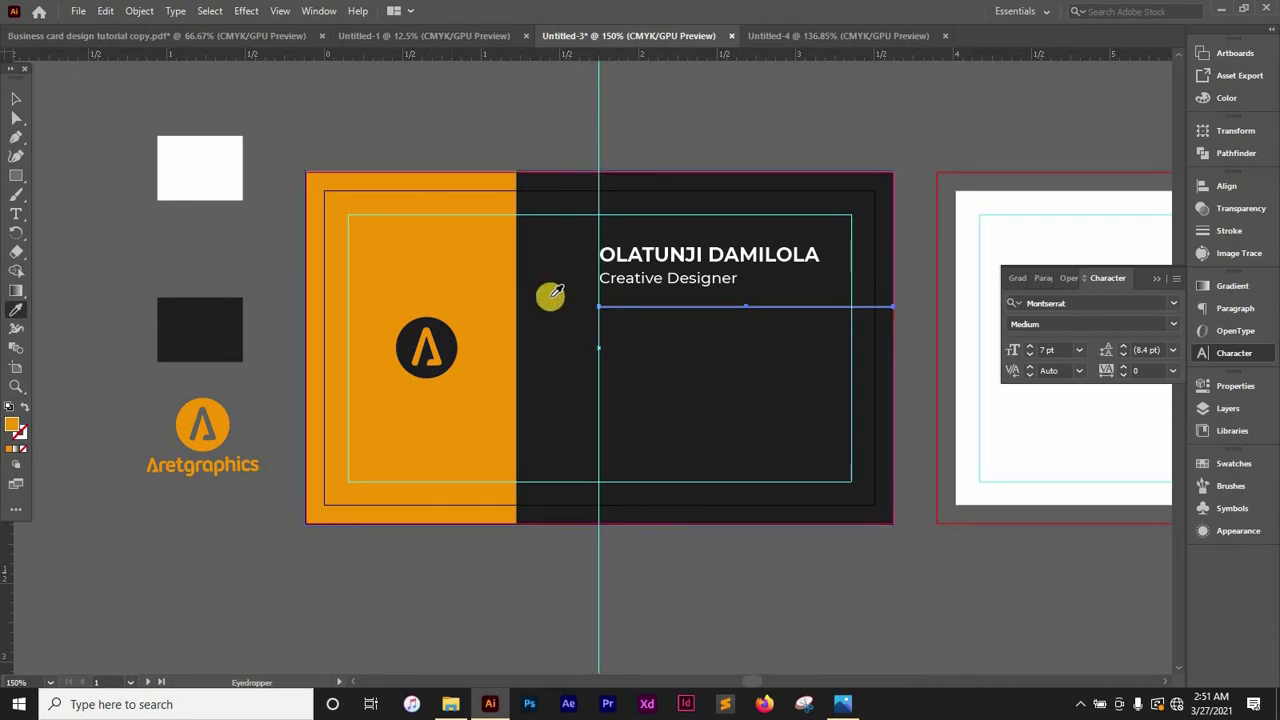
left_click(780, 558)
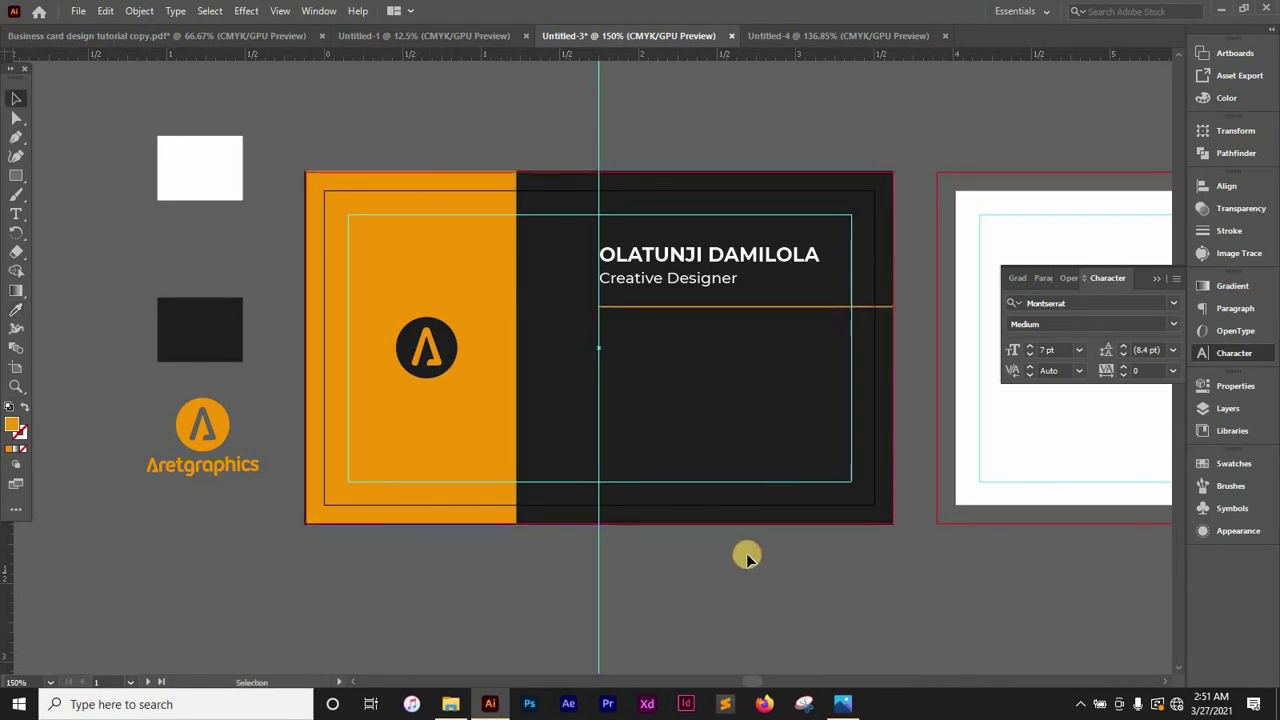
scroll(790, 548, "down", 1)
Copy the Creative Designer line lower down the card and set the copy to 6 pt
scroll(812, 540, "down", 1)
scroll(818, 536, "up", 2)
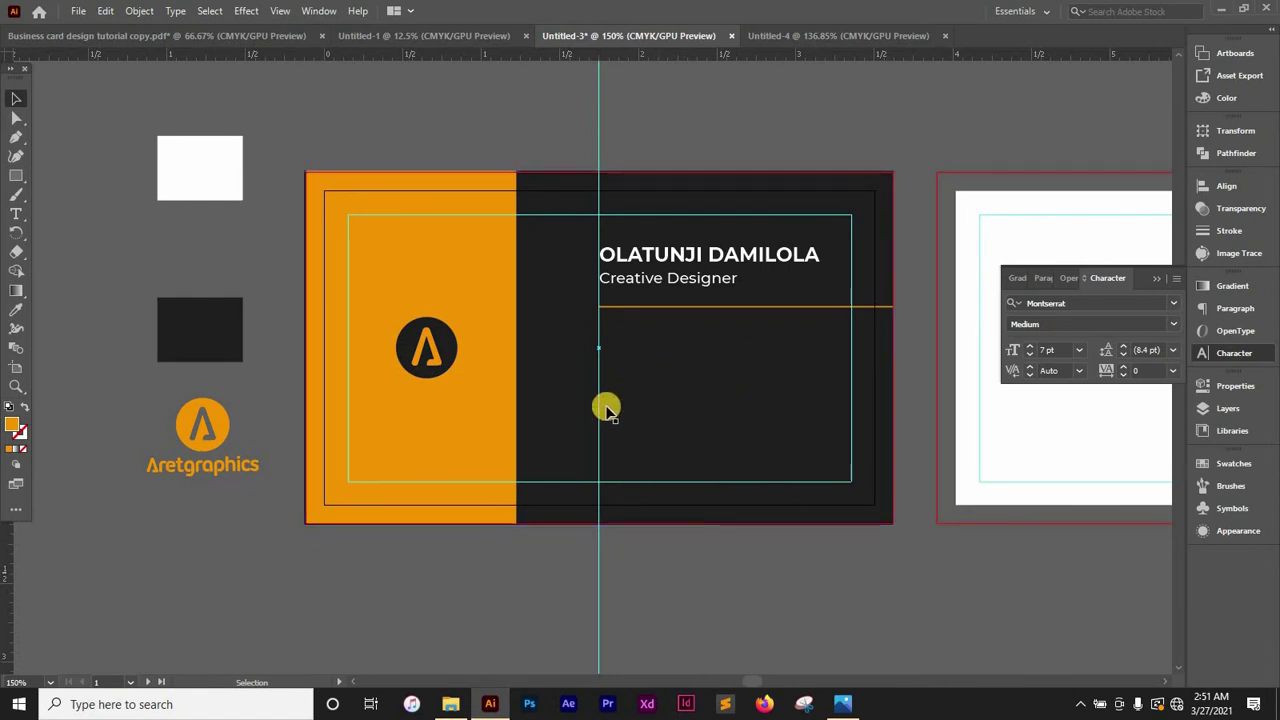
left_click(669, 281)
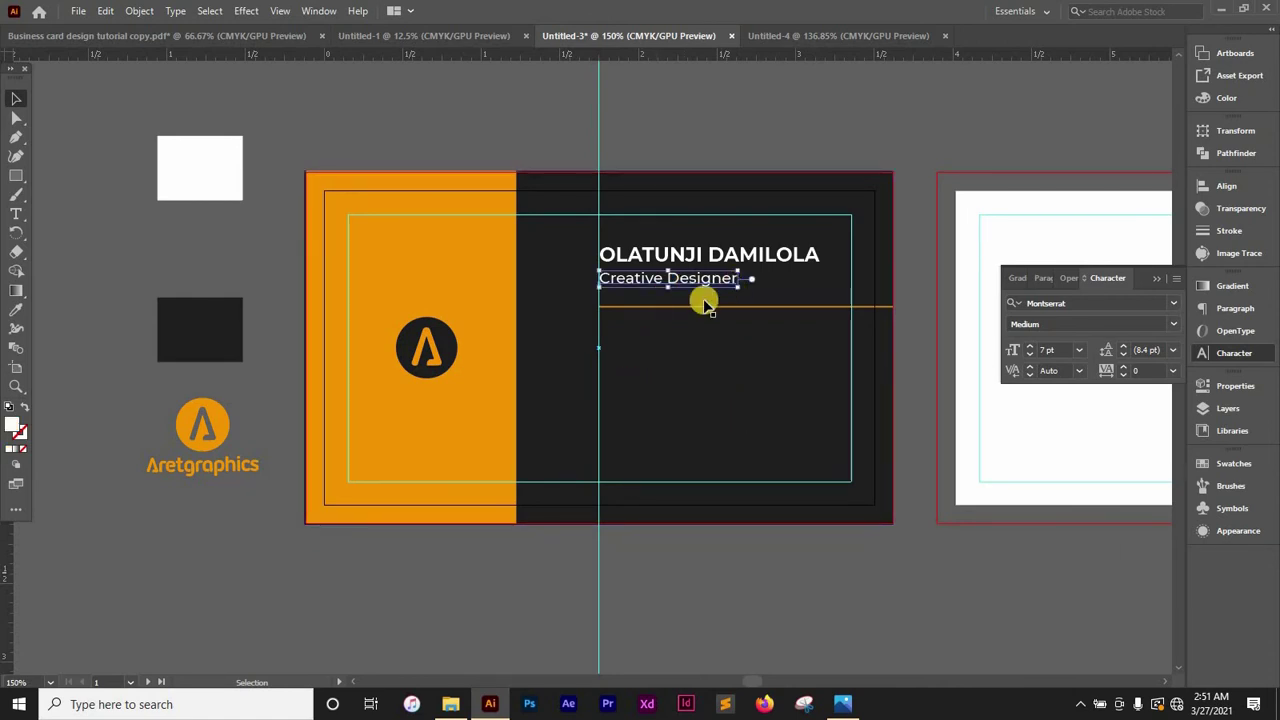
left_click_drag(694, 277, 687, 414)
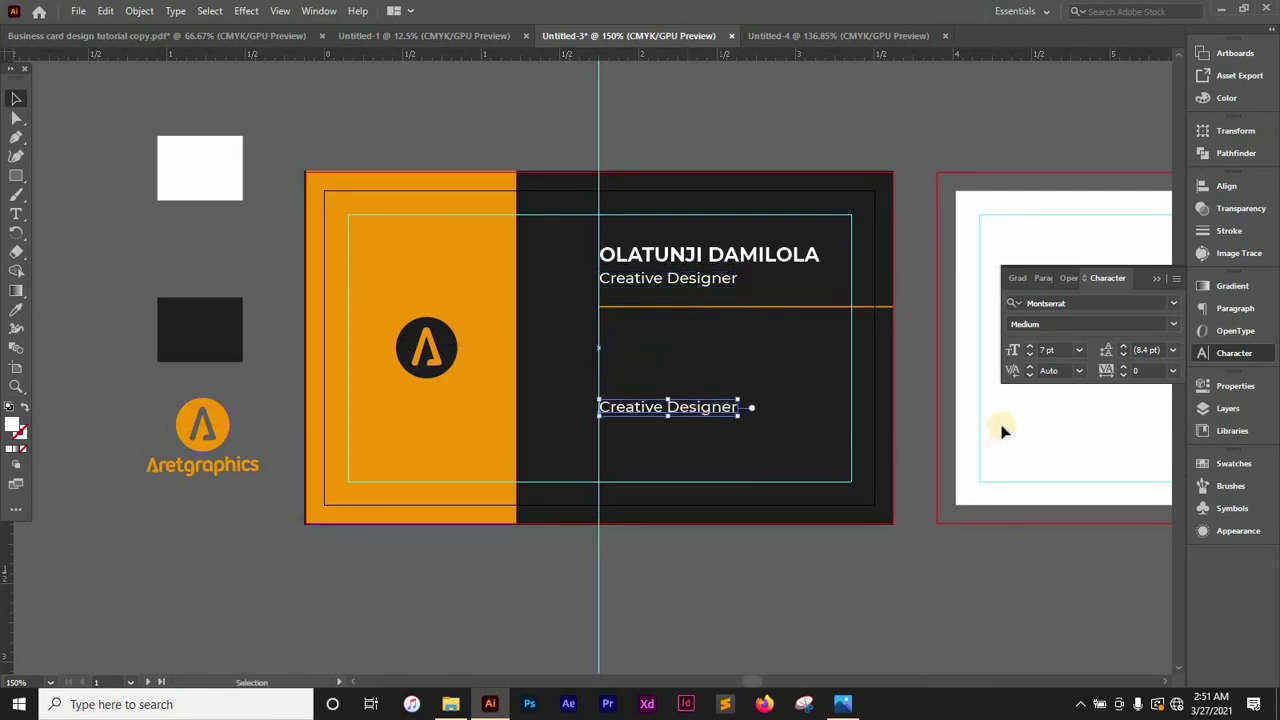
left_click(1030, 355)
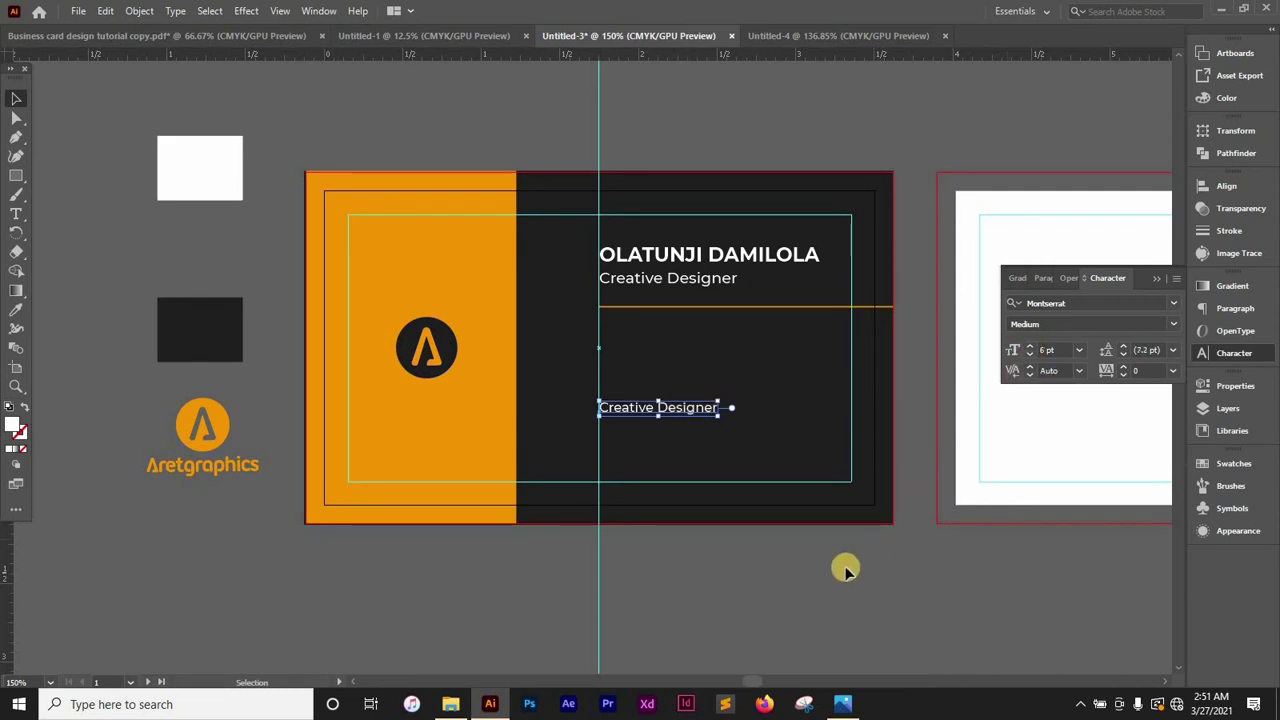
left_click(814, 563)
key("t")
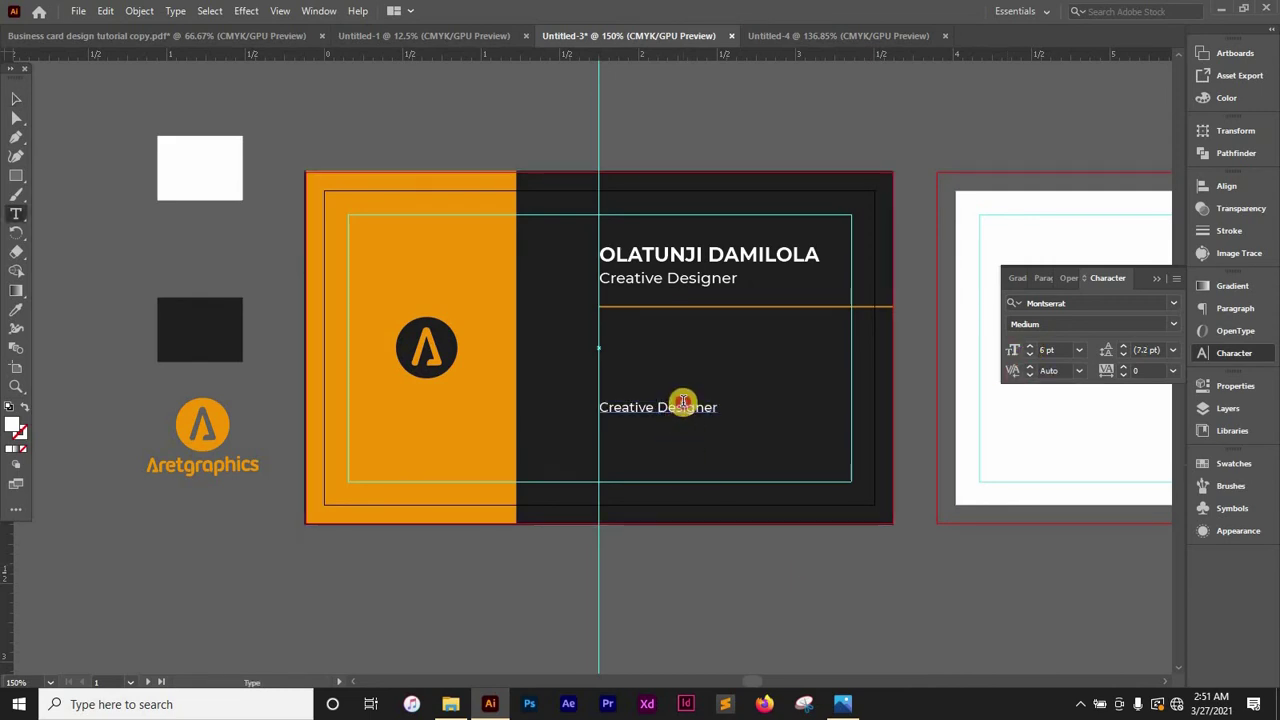
triple_click(683, 402)
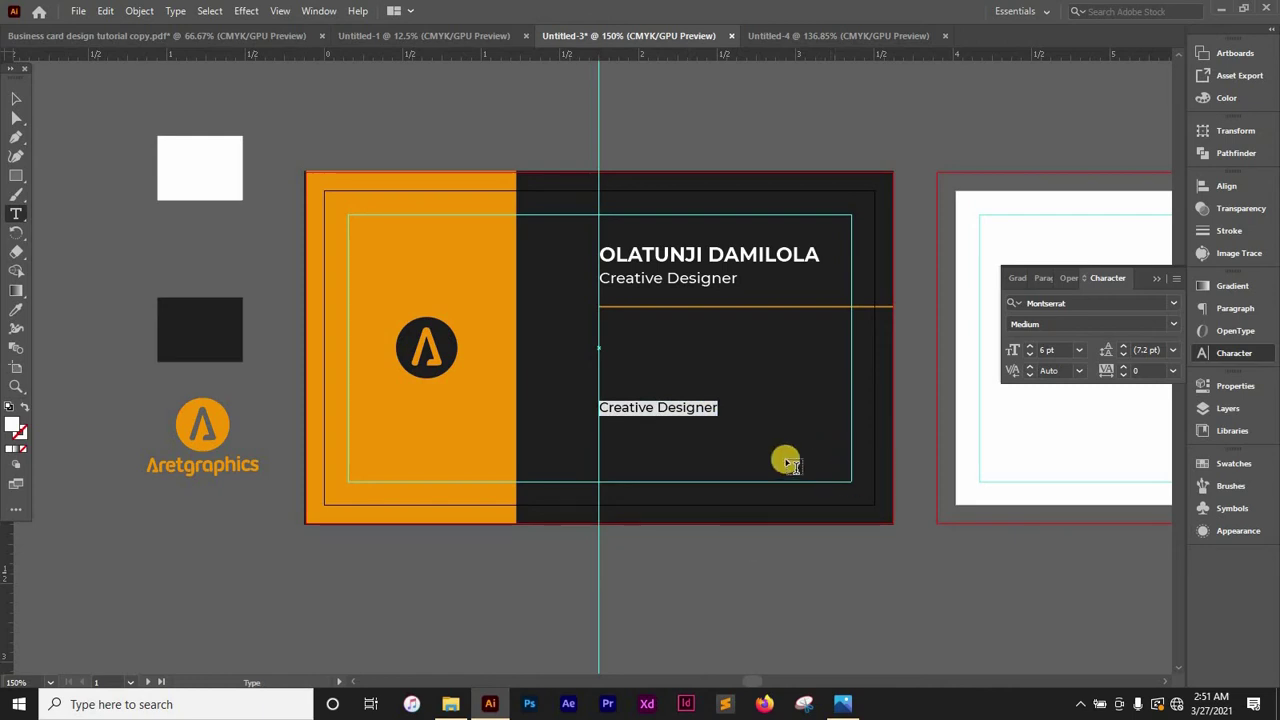
left_click(14, 100)
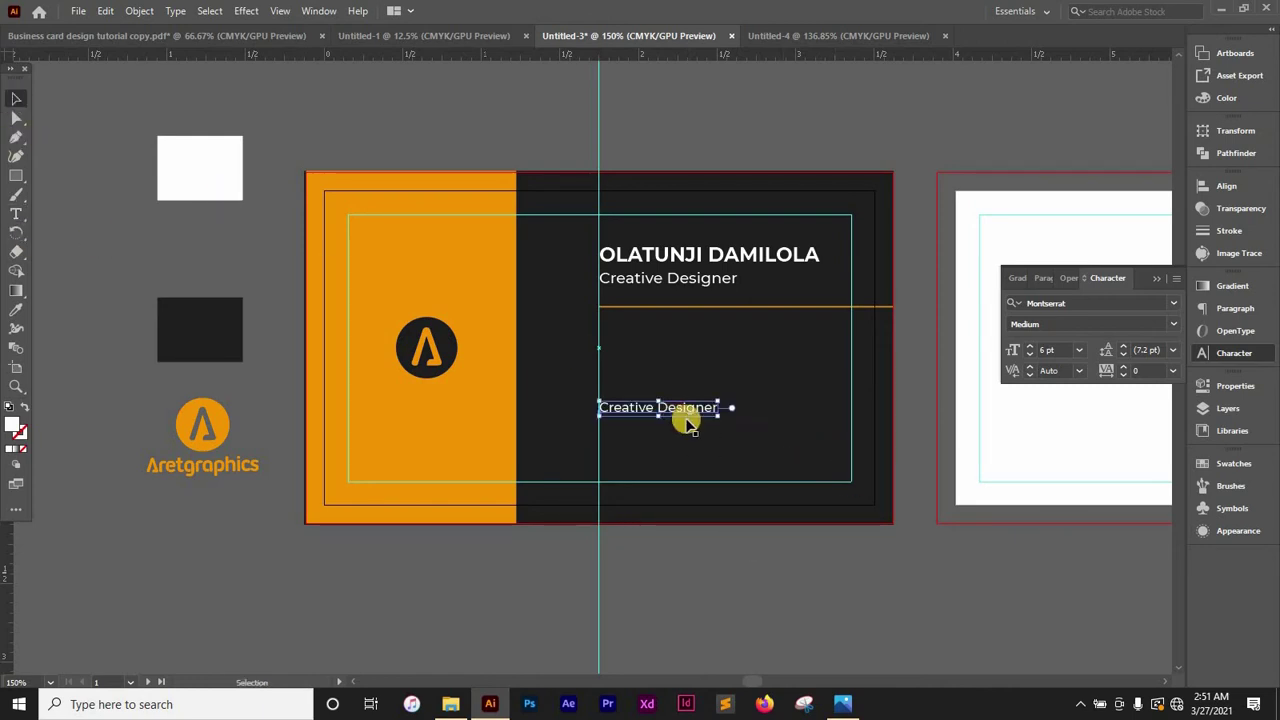
left_click(943, 543)
Stack two more copies of the 6 pt line directly beneath it using Ctrl+D
left_click_drag(688, 410, 683, 431)
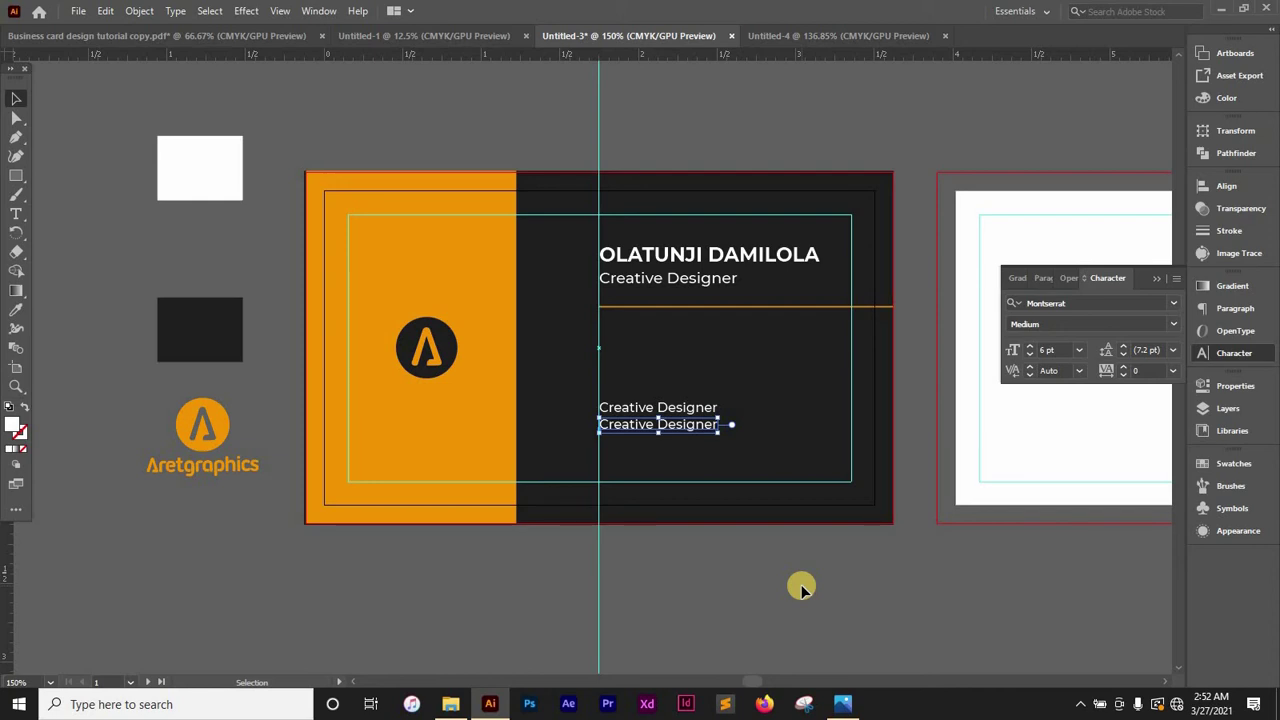
left_click(860, 589)
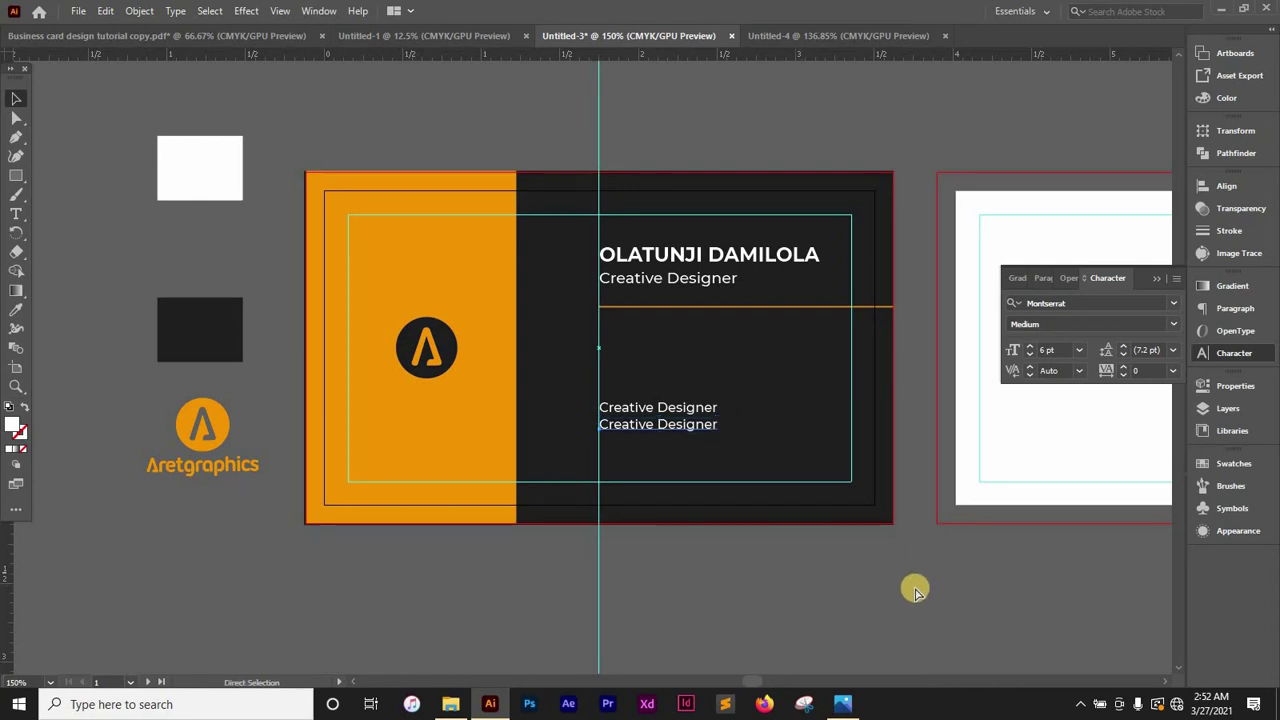
left_click(688, 445)
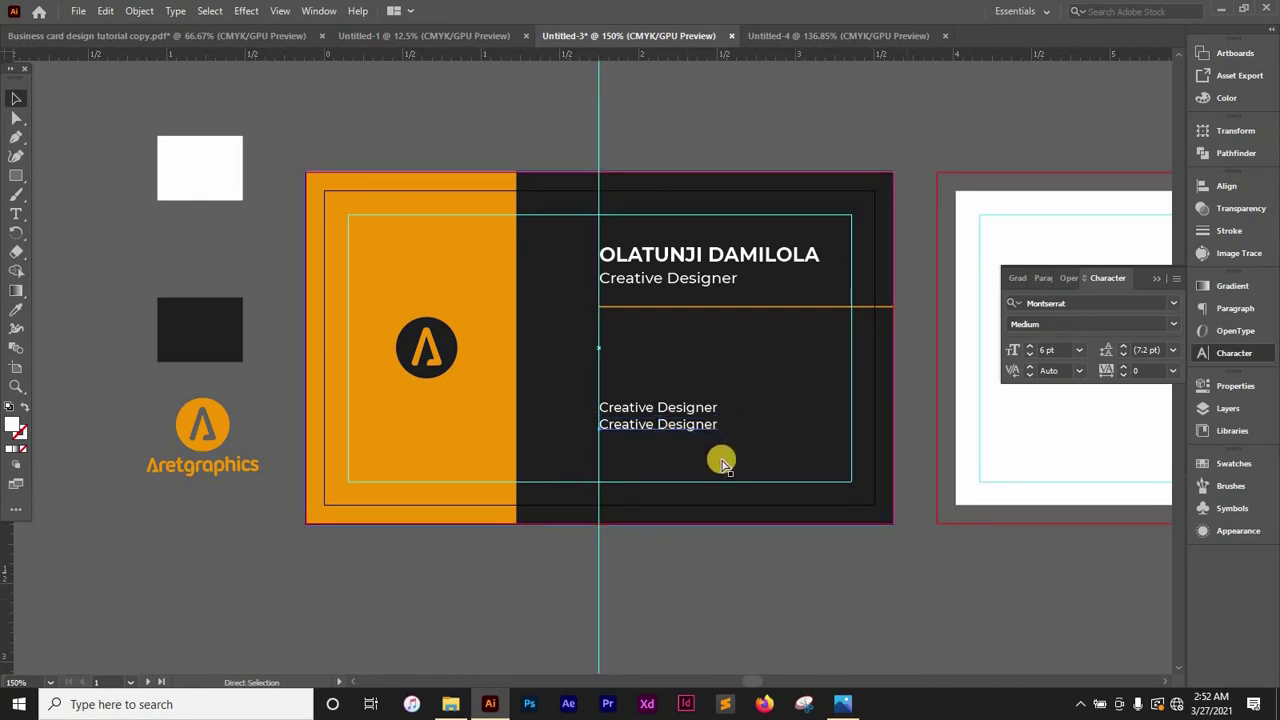
key("ctrl+d")
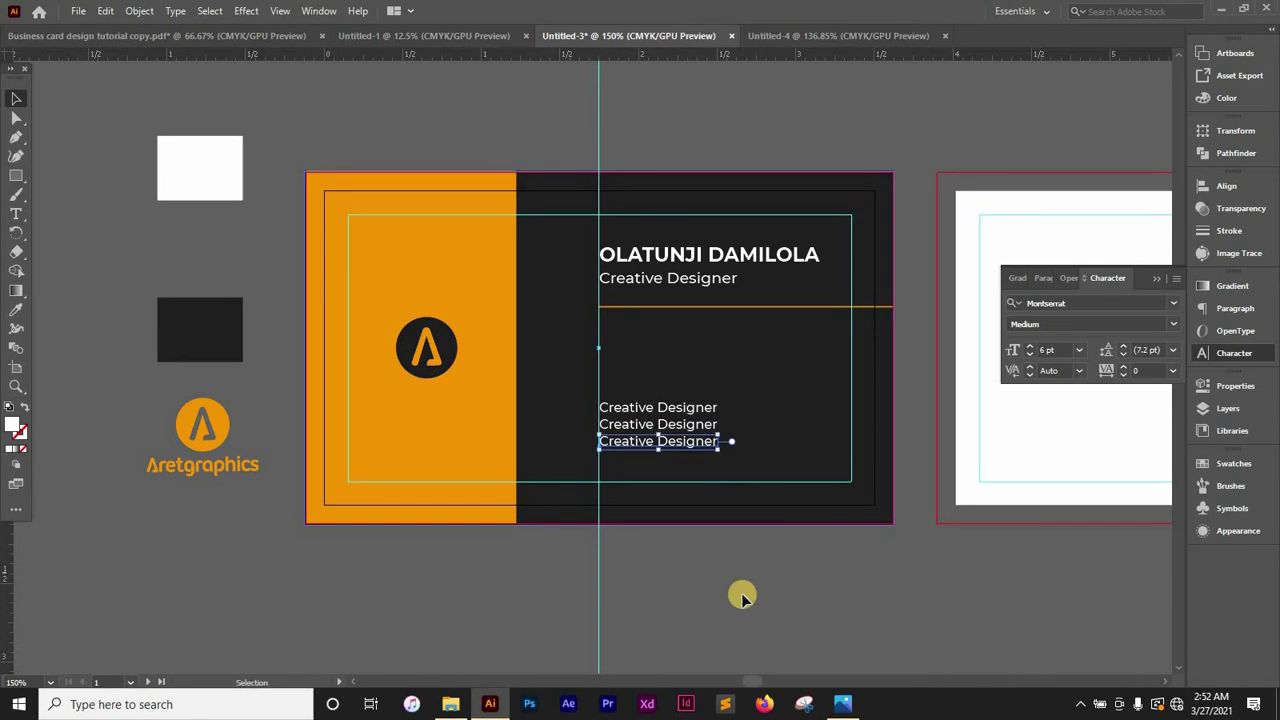
left_click(742, 597)
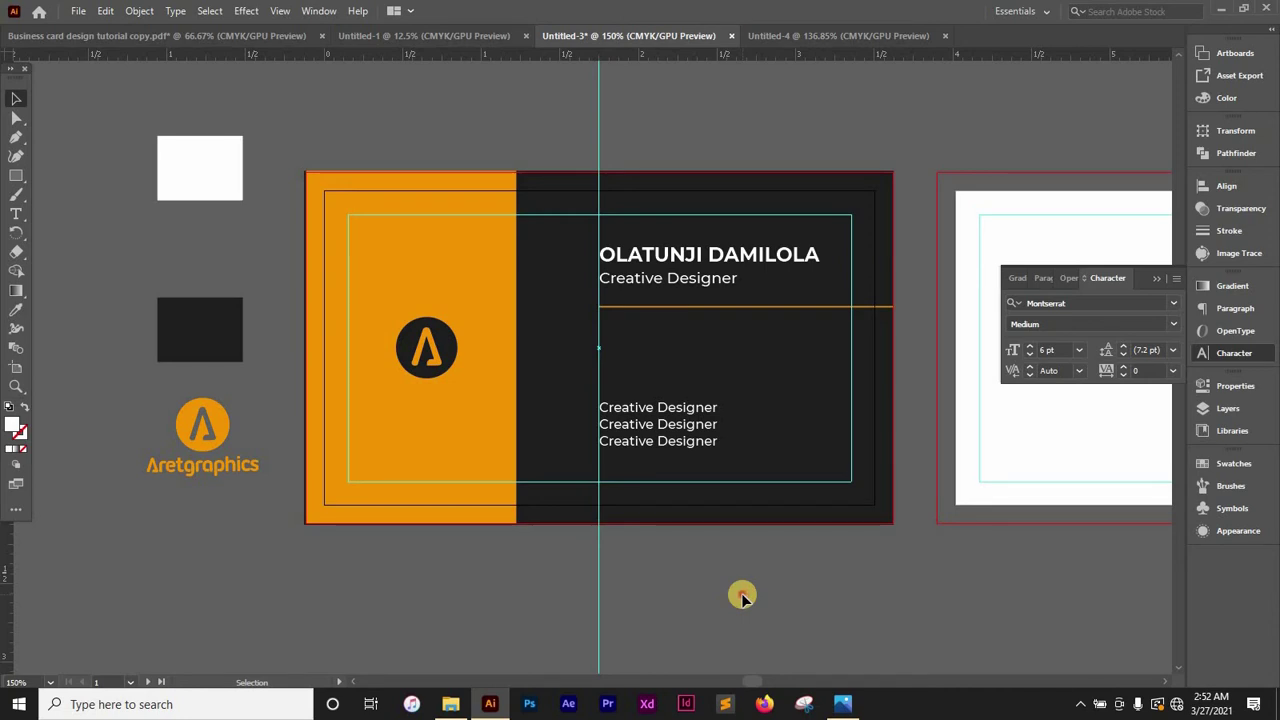
Clear the first placeholder line and enter the phone number
key("t")
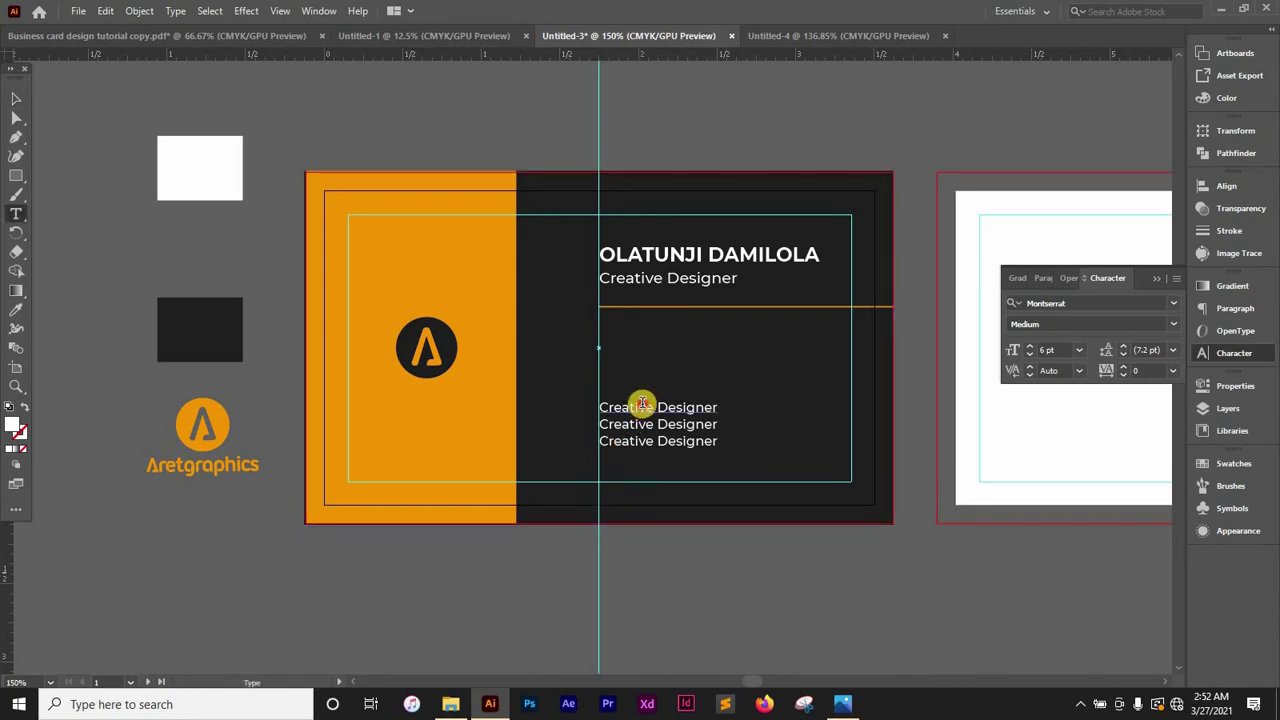
left_click(642, 403)
key("ctrl+a")
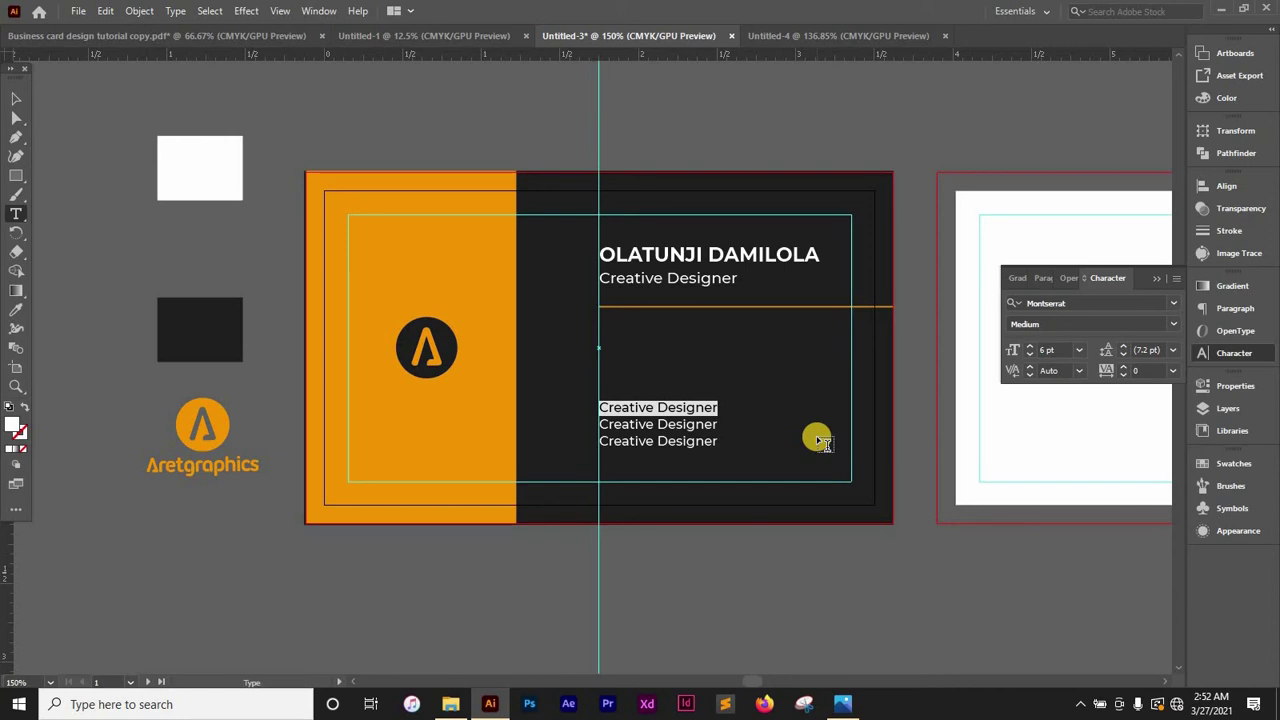
key("BackSpace")
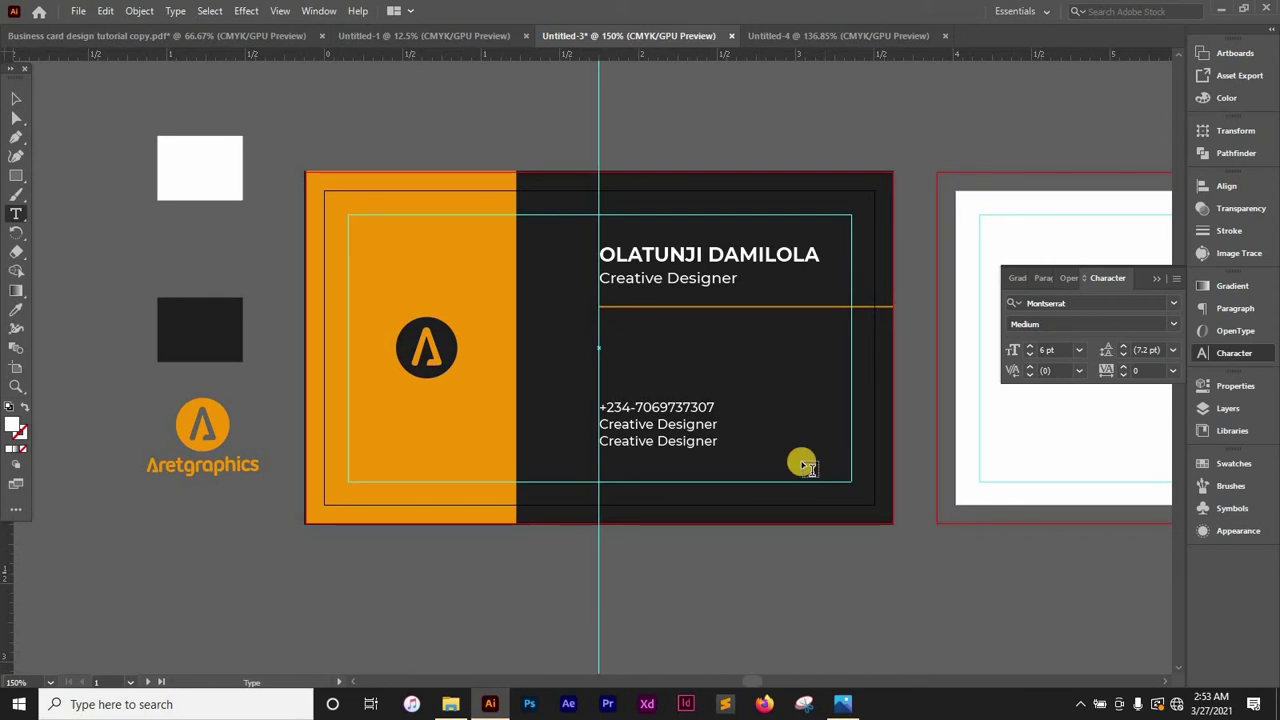
triple_click(712, 426)
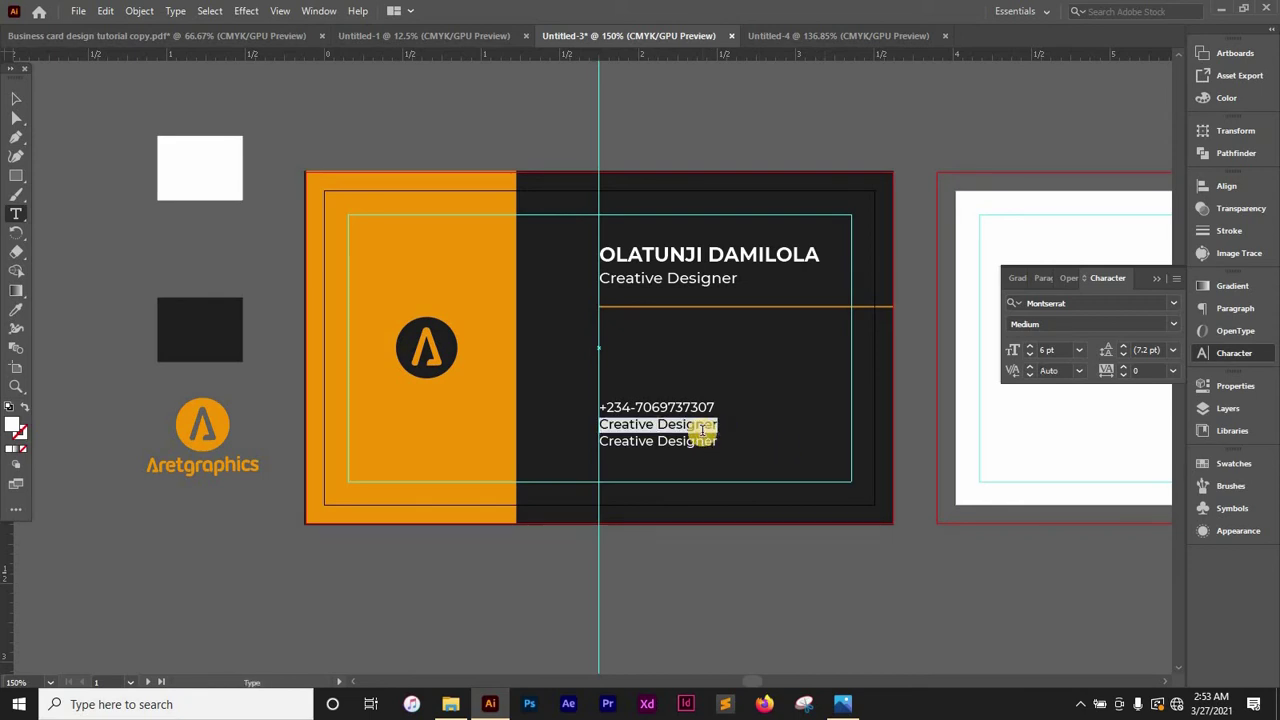
type("www.aretgraph")
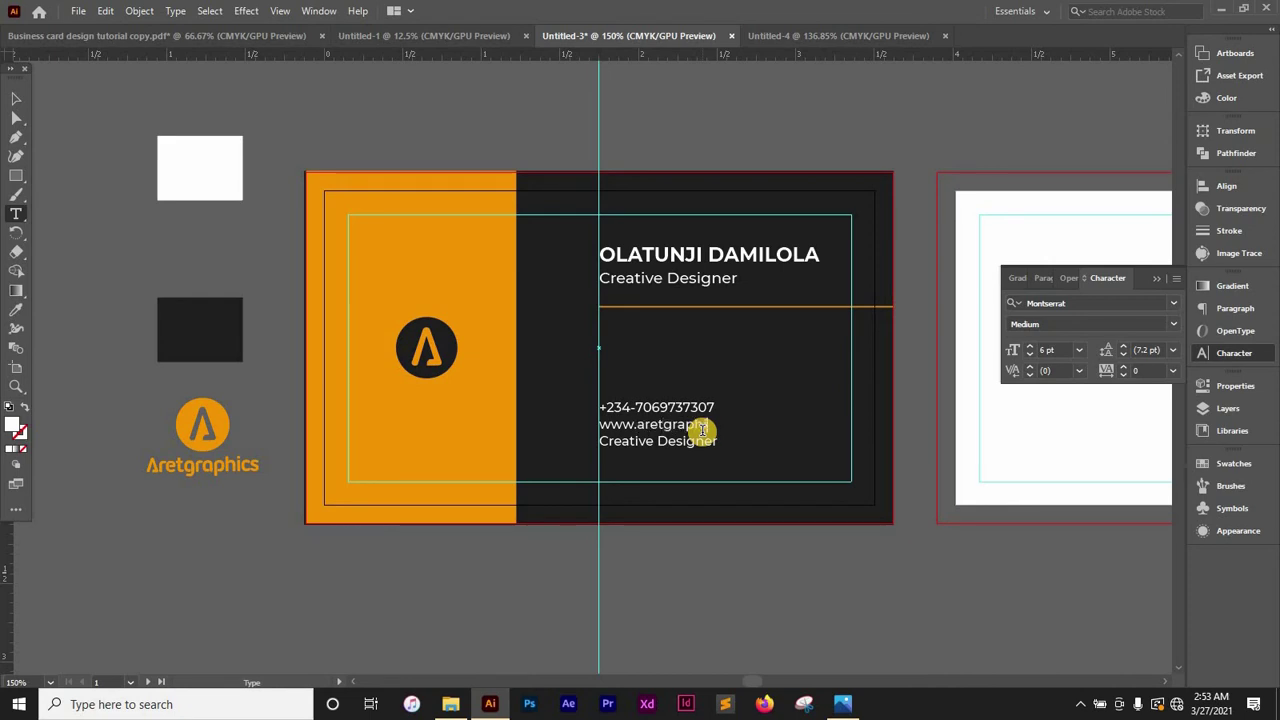
type(".com")
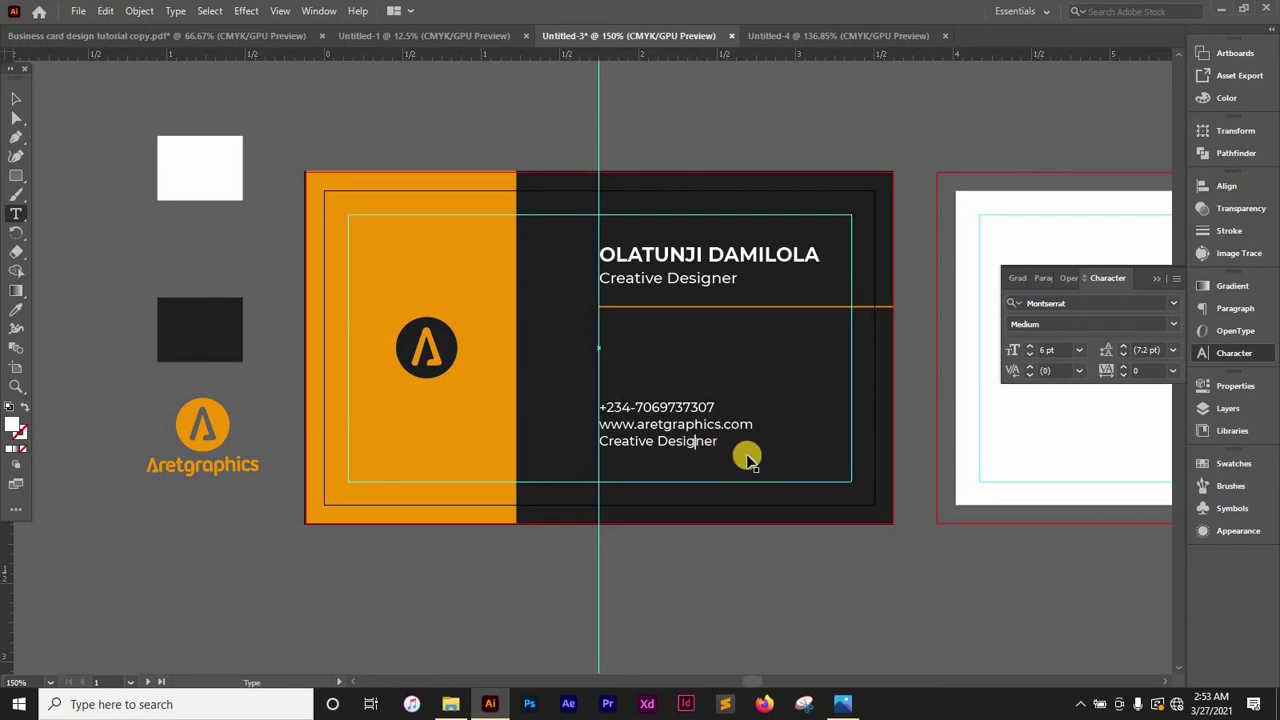
triple_click(748, 458)
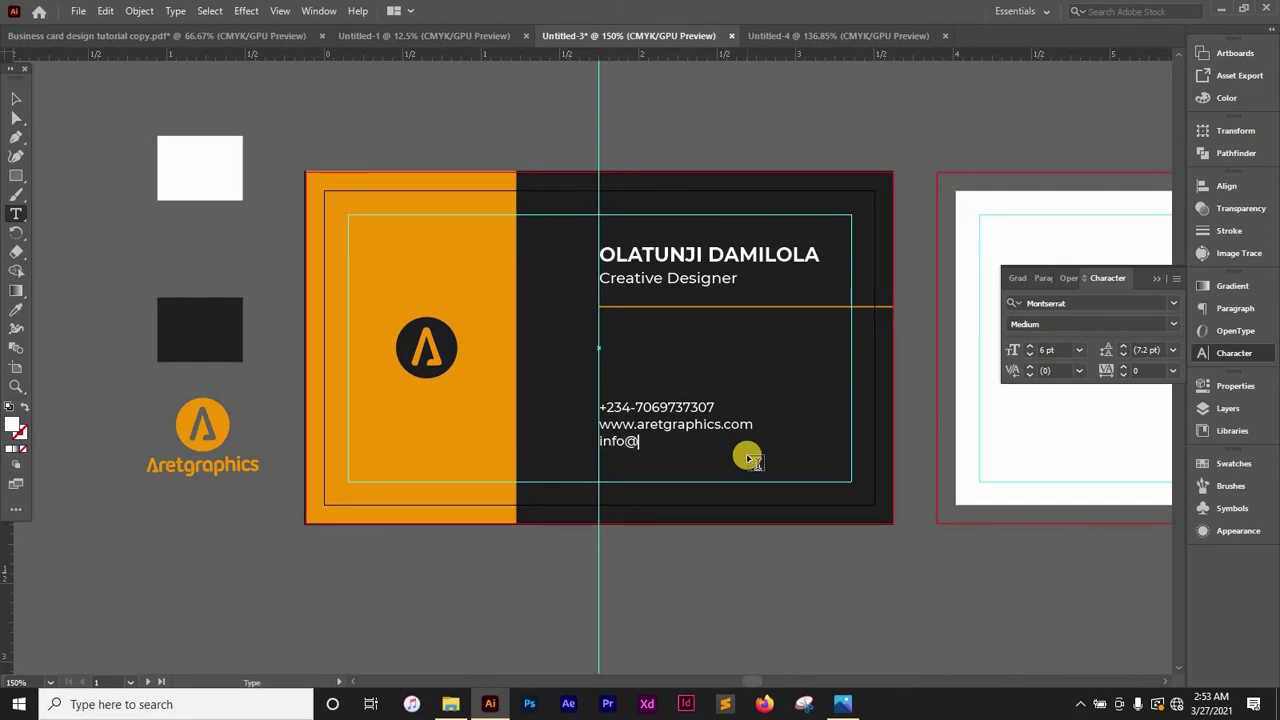
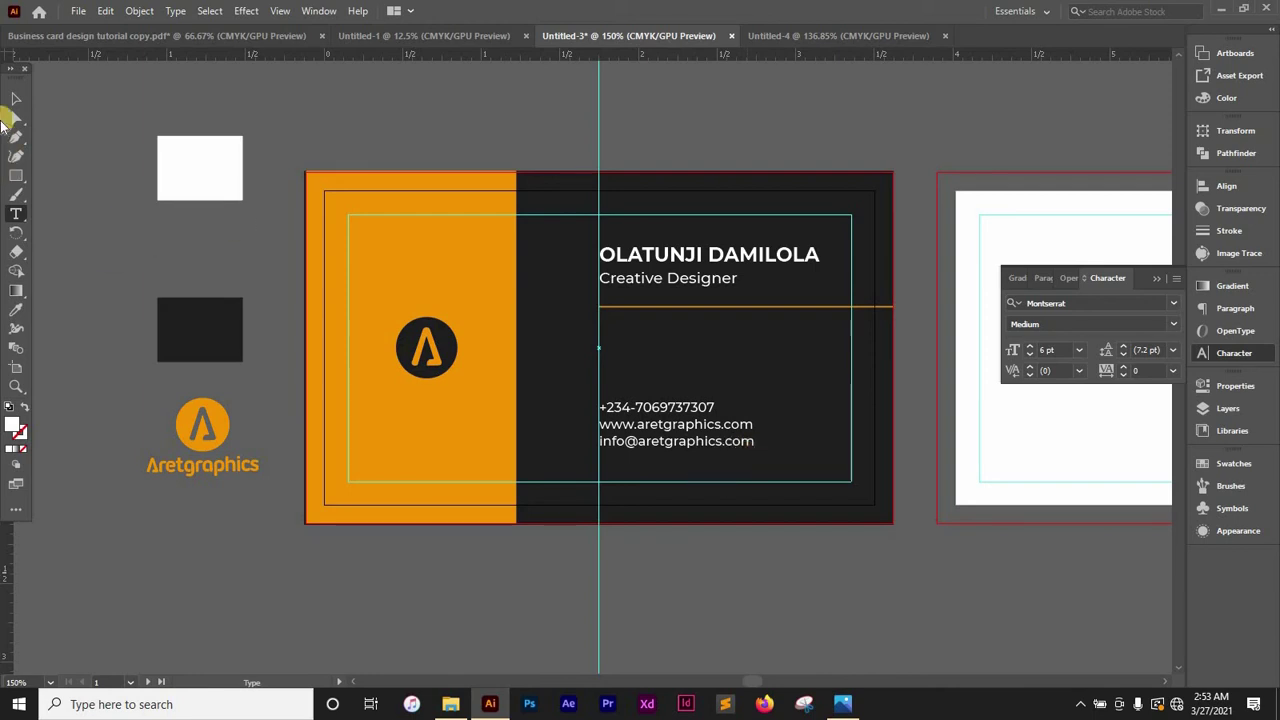
Select the phone, website and e-mail lines together and set them to 5 pt
left_click(16, 98)
left_click(791, 551)
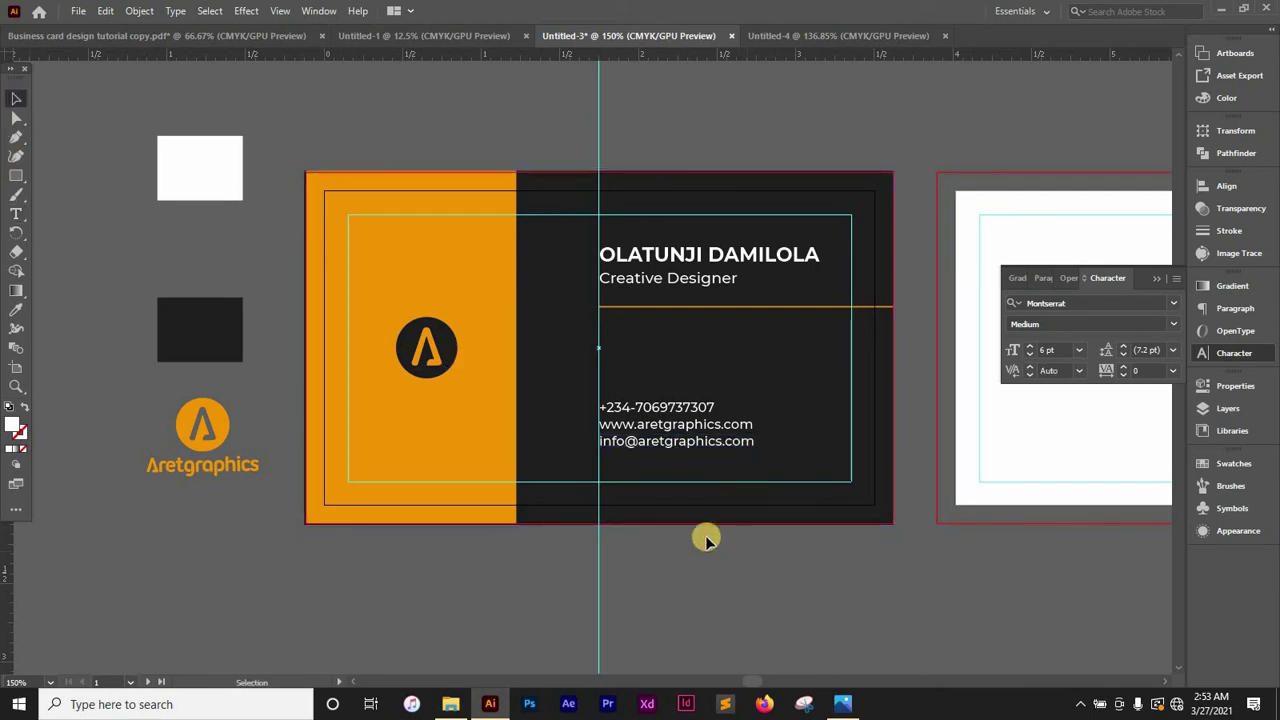
left_click(727, 446)
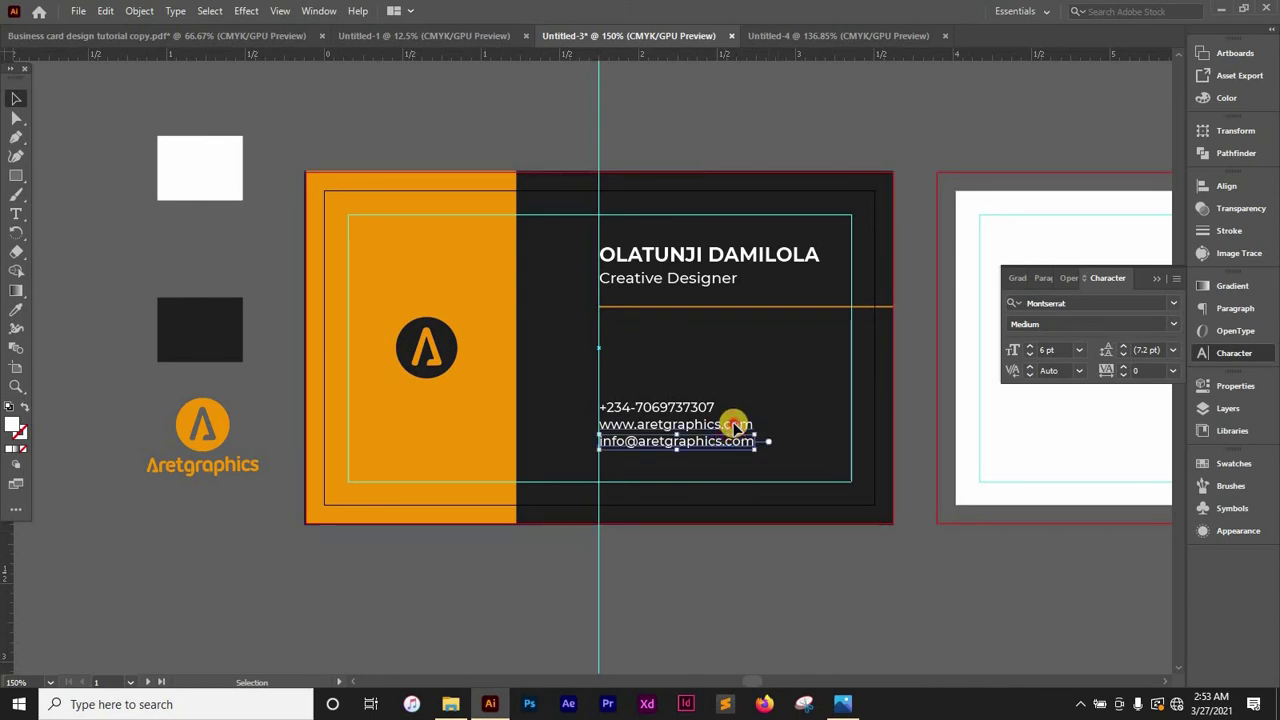
left_click(732, 424, "shift")
left_click(686, 406, "shift")
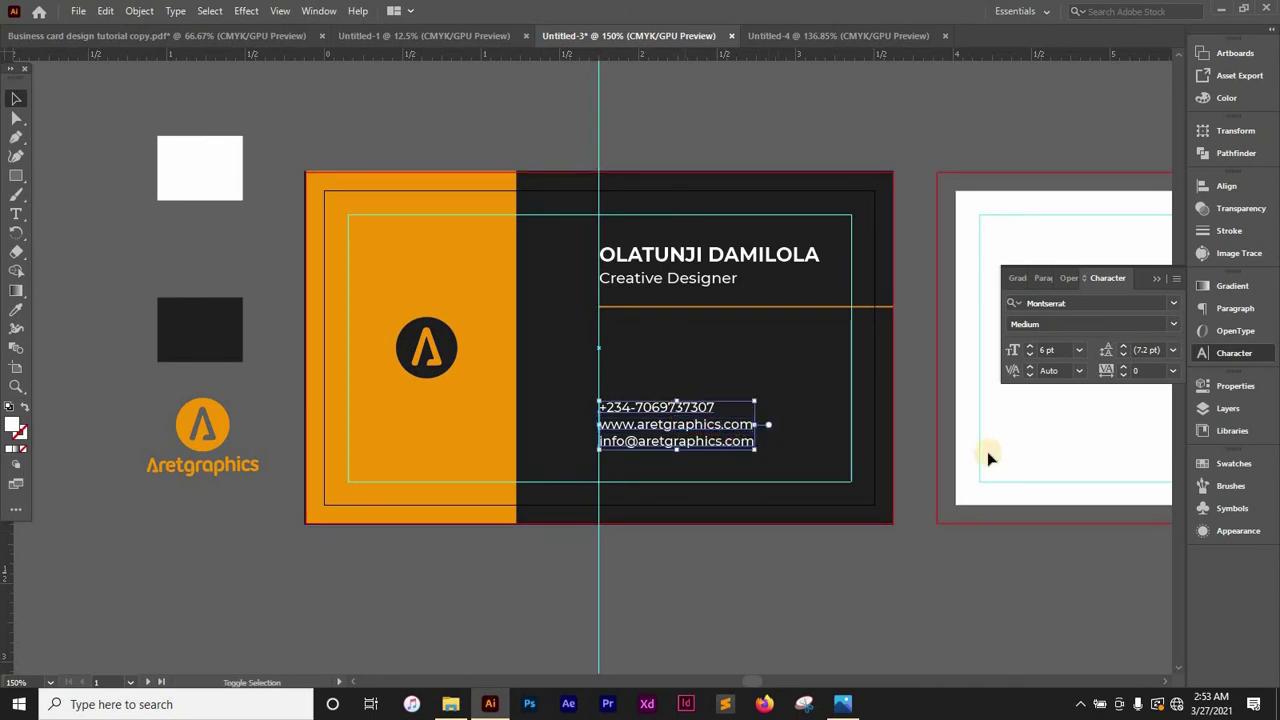
left_click(1048, 350)
type("5")
key("Return")
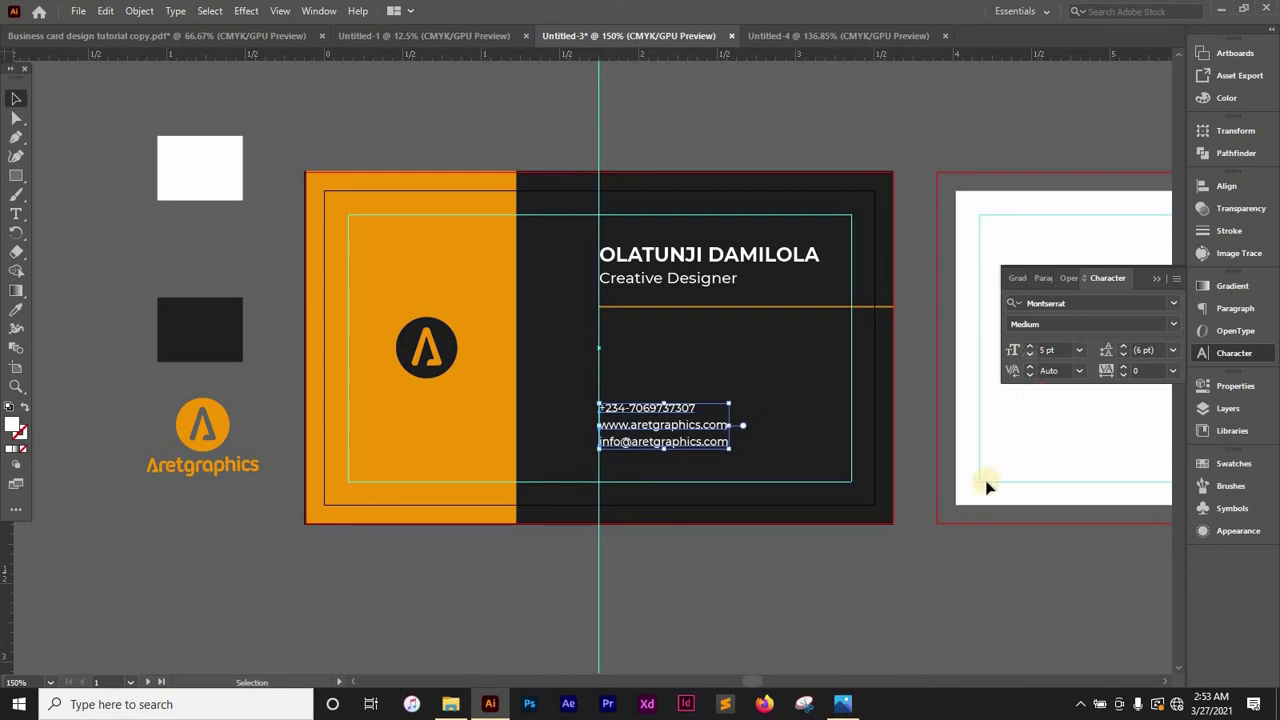
left_click(677, 591)
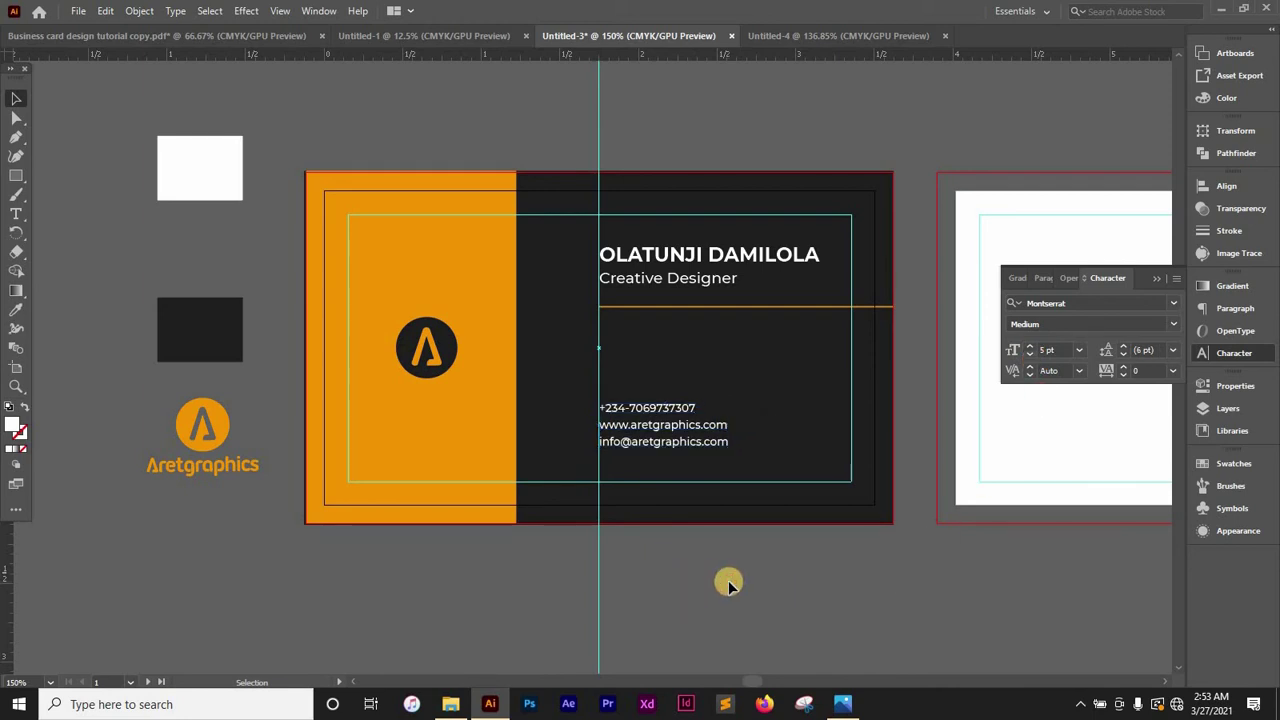
key("ctrl+minus")
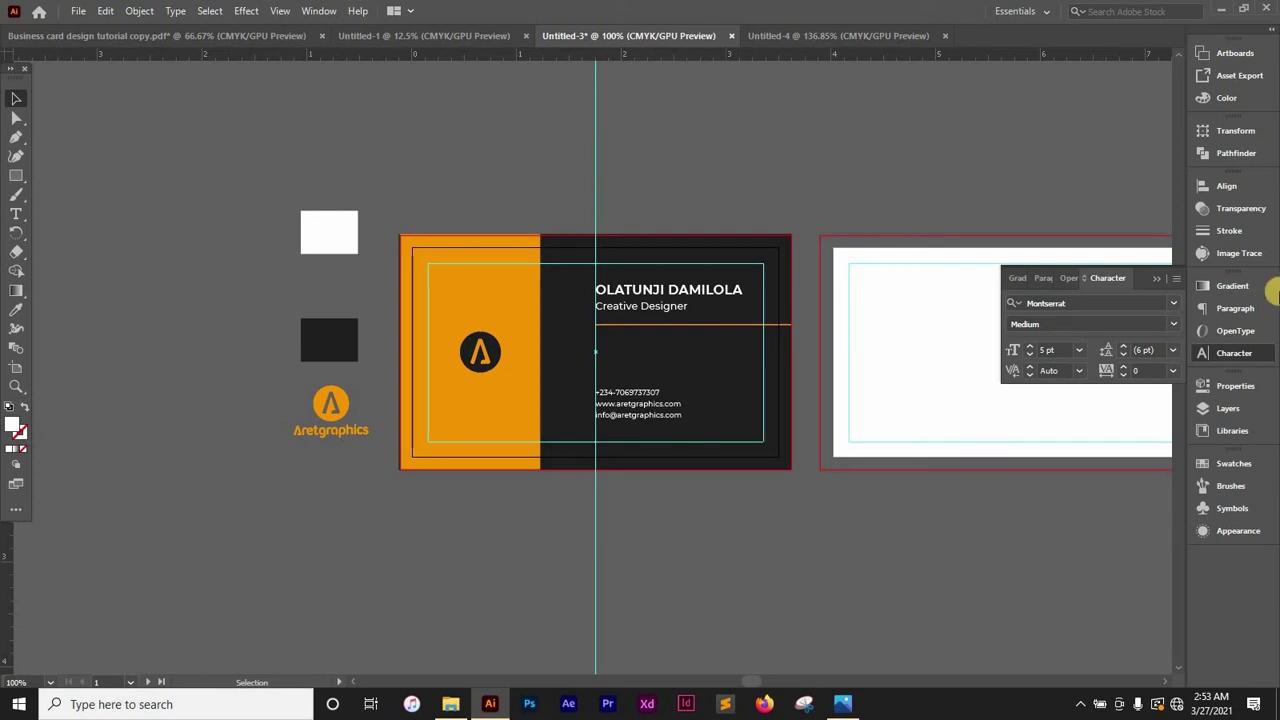
left_click(1160, 277)
Stretch a copy of the dark rectangle over the second artboard and drag a logo copy onto it
left_click_drag(983, 480, 697, 480)
left_click(109, 346)
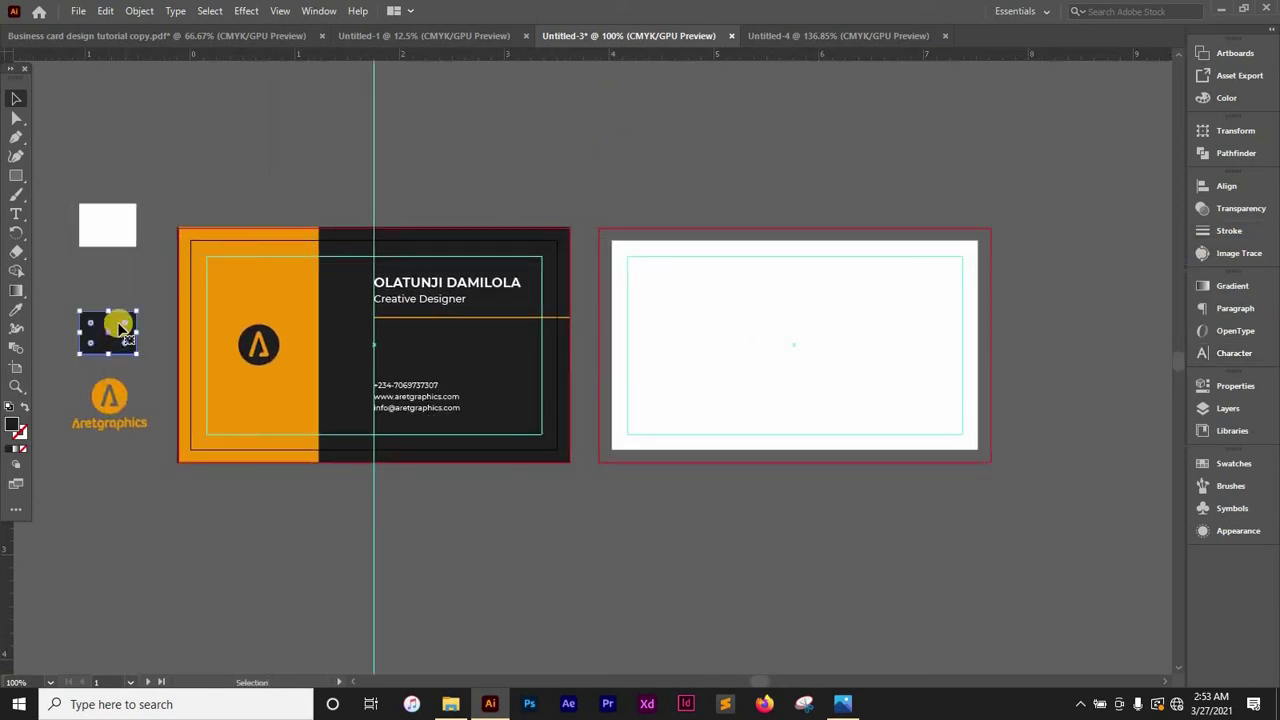
left_click(118, 372)
left_click_drag(116, 333, 990, 462)
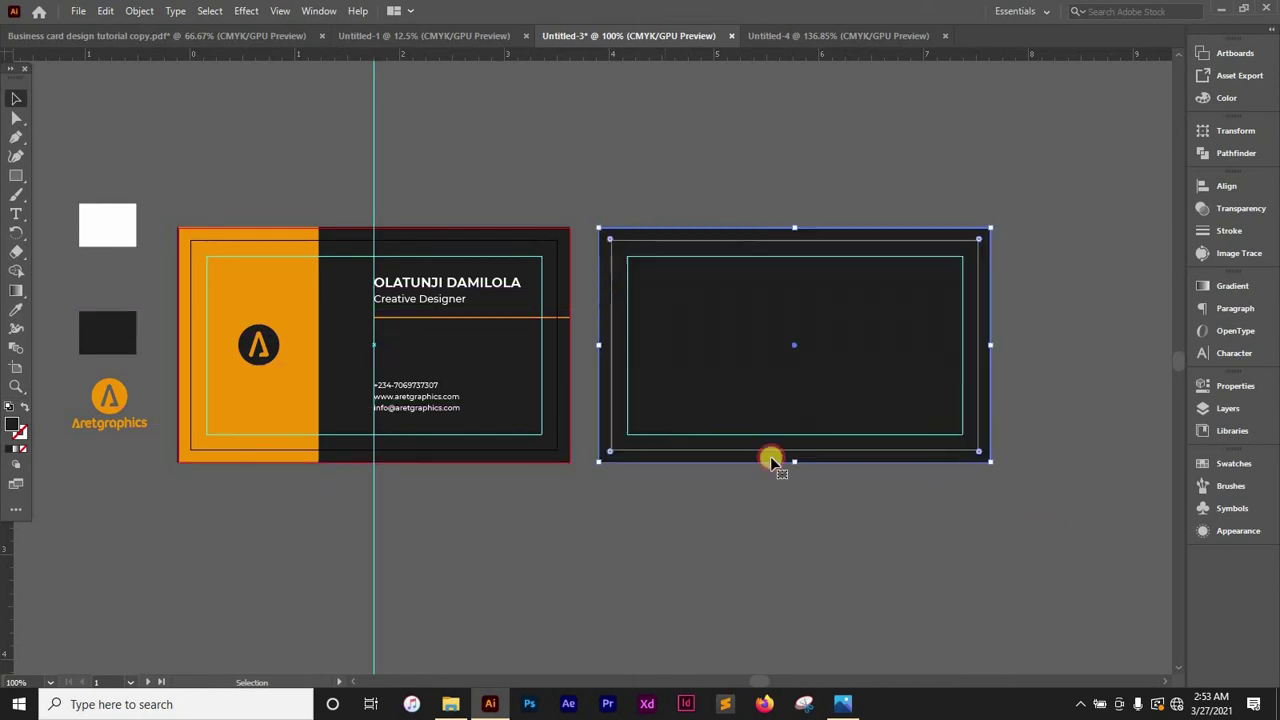
left_click(120, 556)
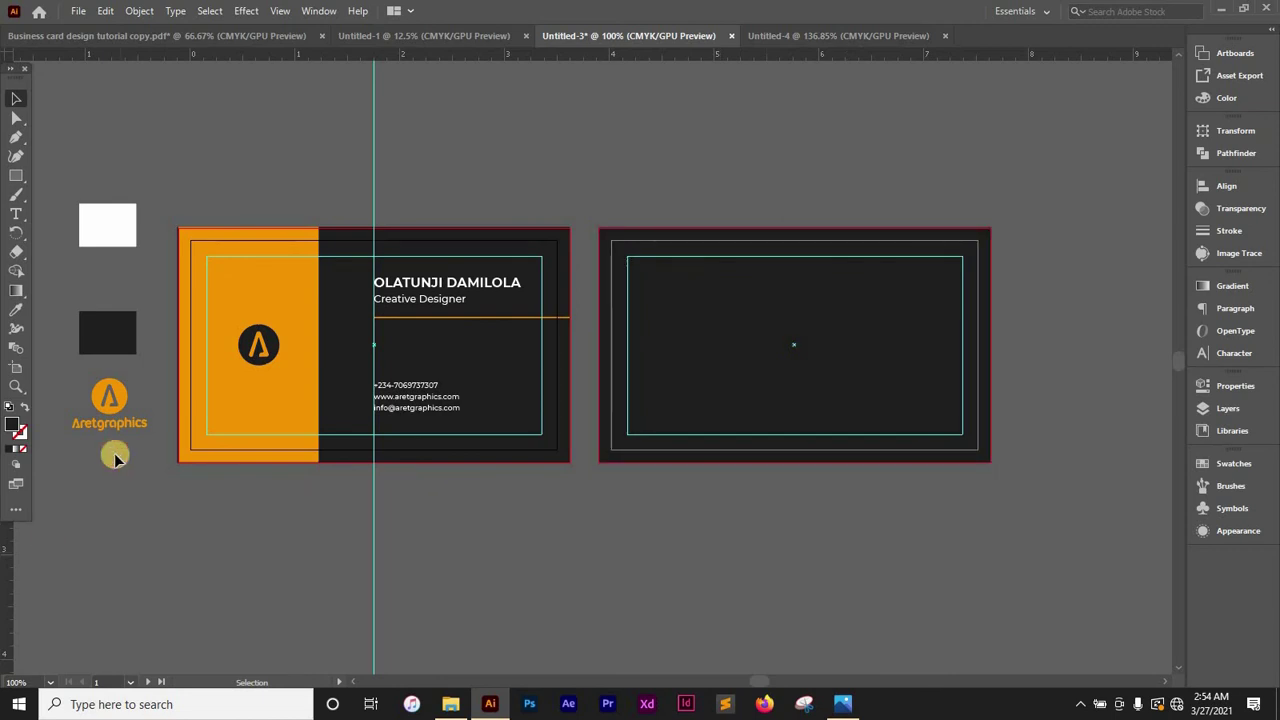
left_click_drag(112, 400, 818, 325)
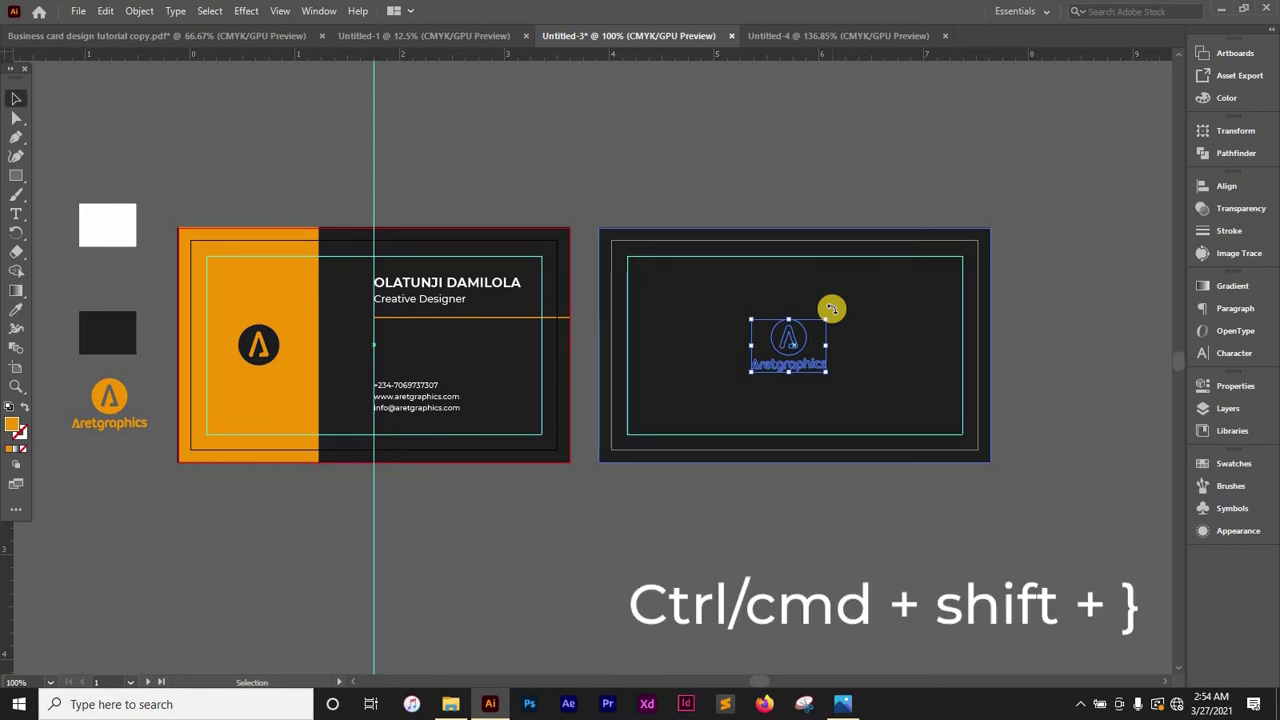
Use Arrange > Bring to Front on the Aretgraphics logo group so it sits above the dark background
key("ctrl+shift+bracketright")
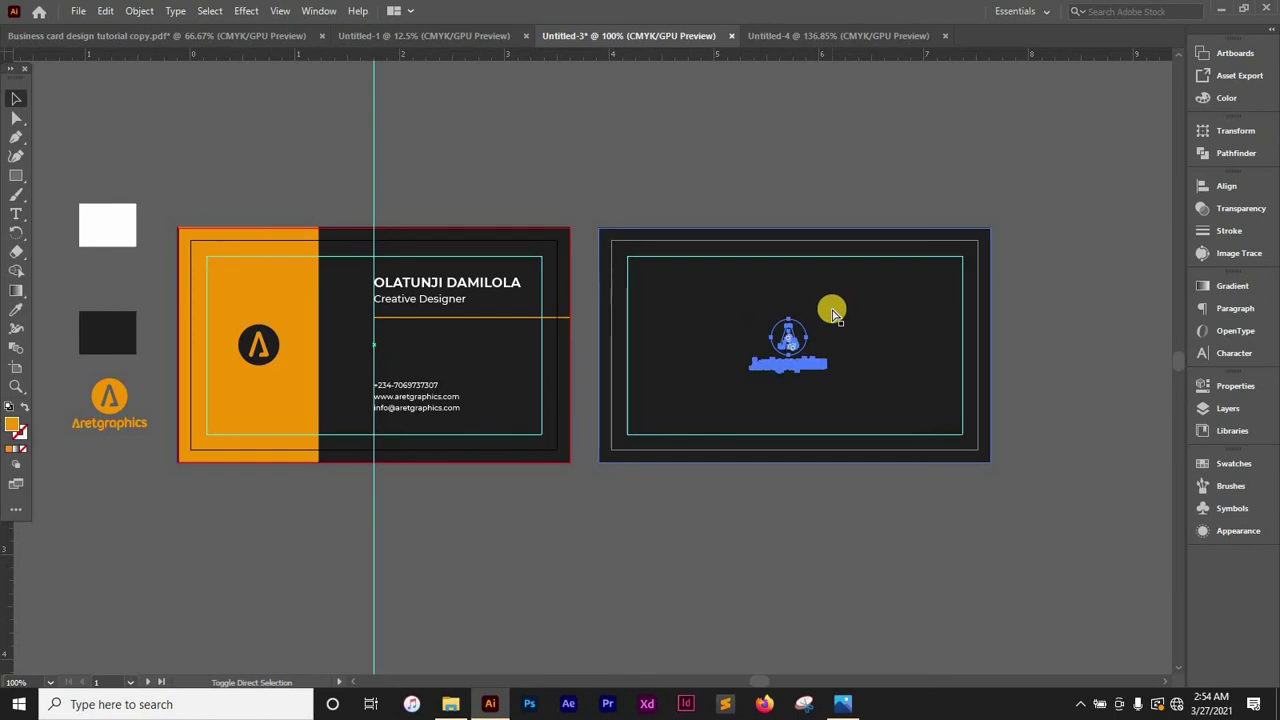
key("ctrl+shift+bracketright")
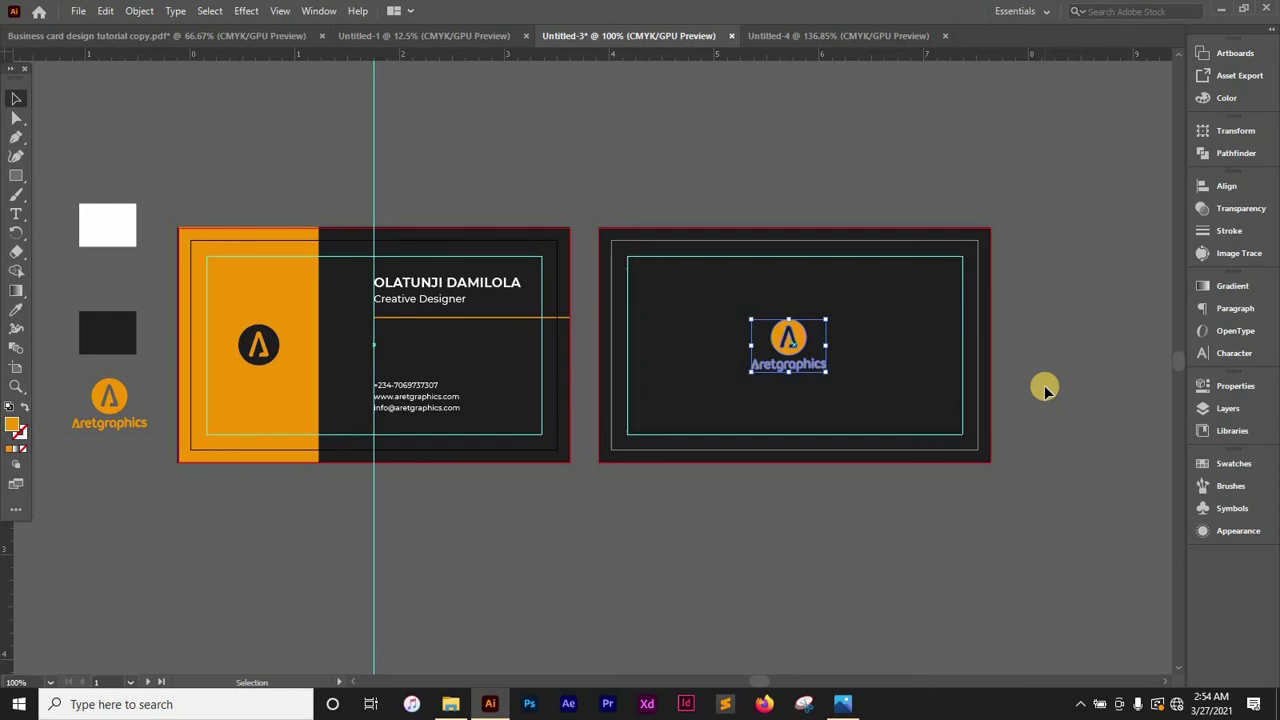
left_click(824, 417, "shift")
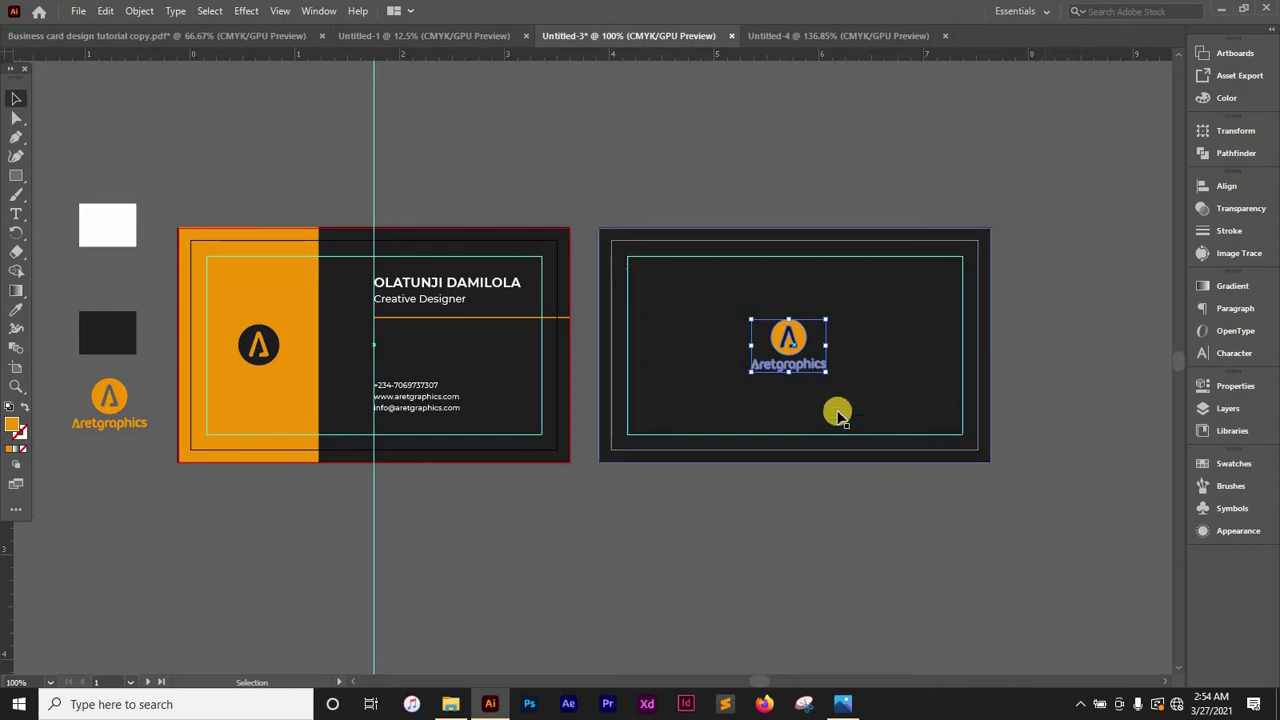
key("a")
key("v")
left_click(824, 424, "shift")
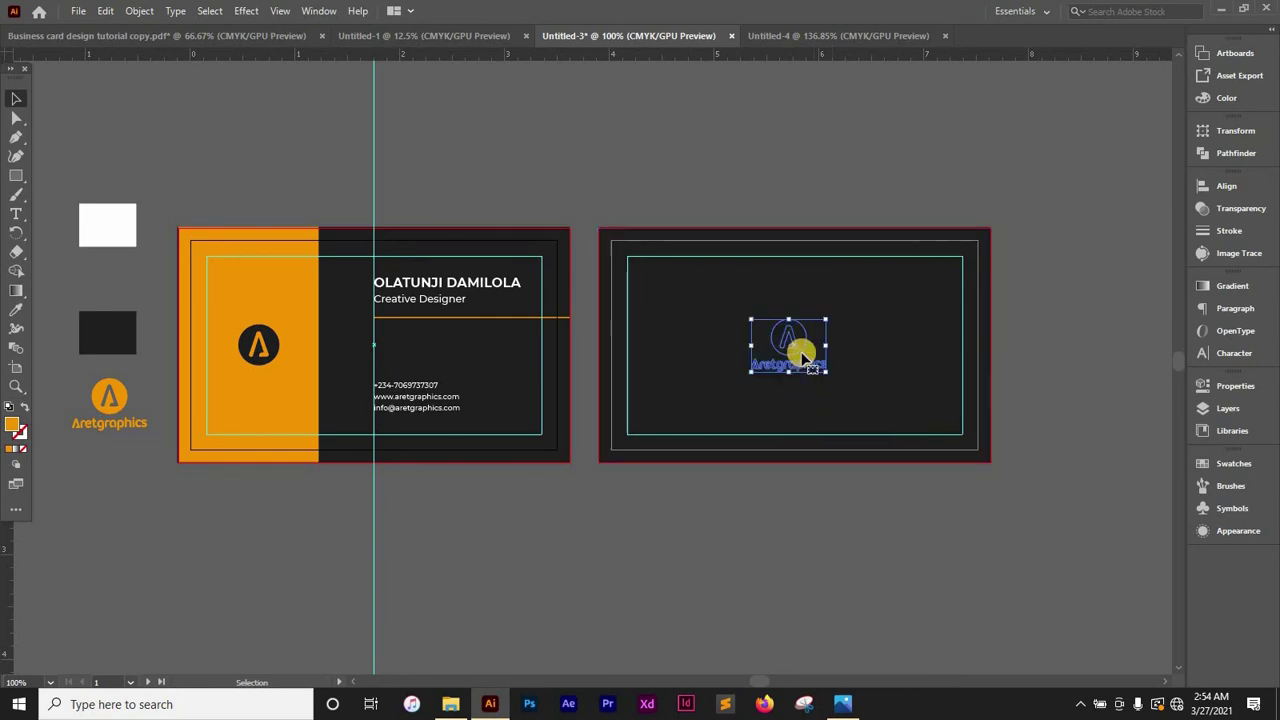
right_click(800, 356)
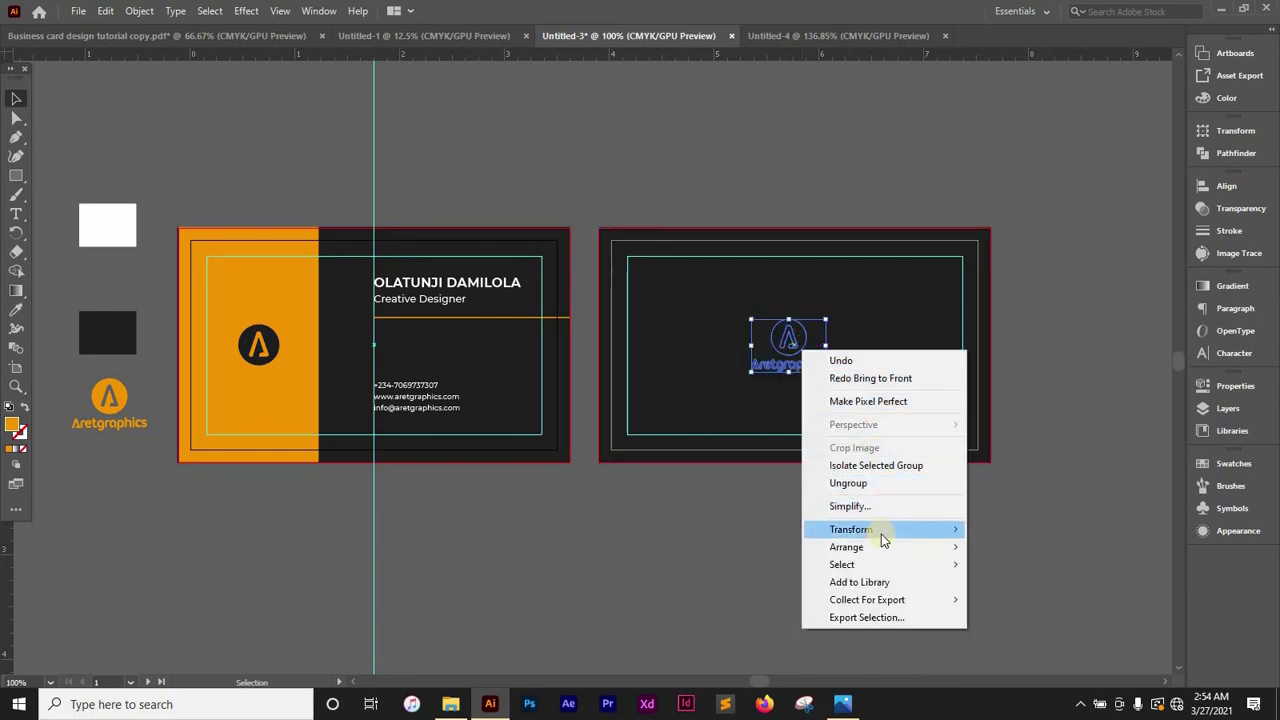
mouse_move(883, 556)
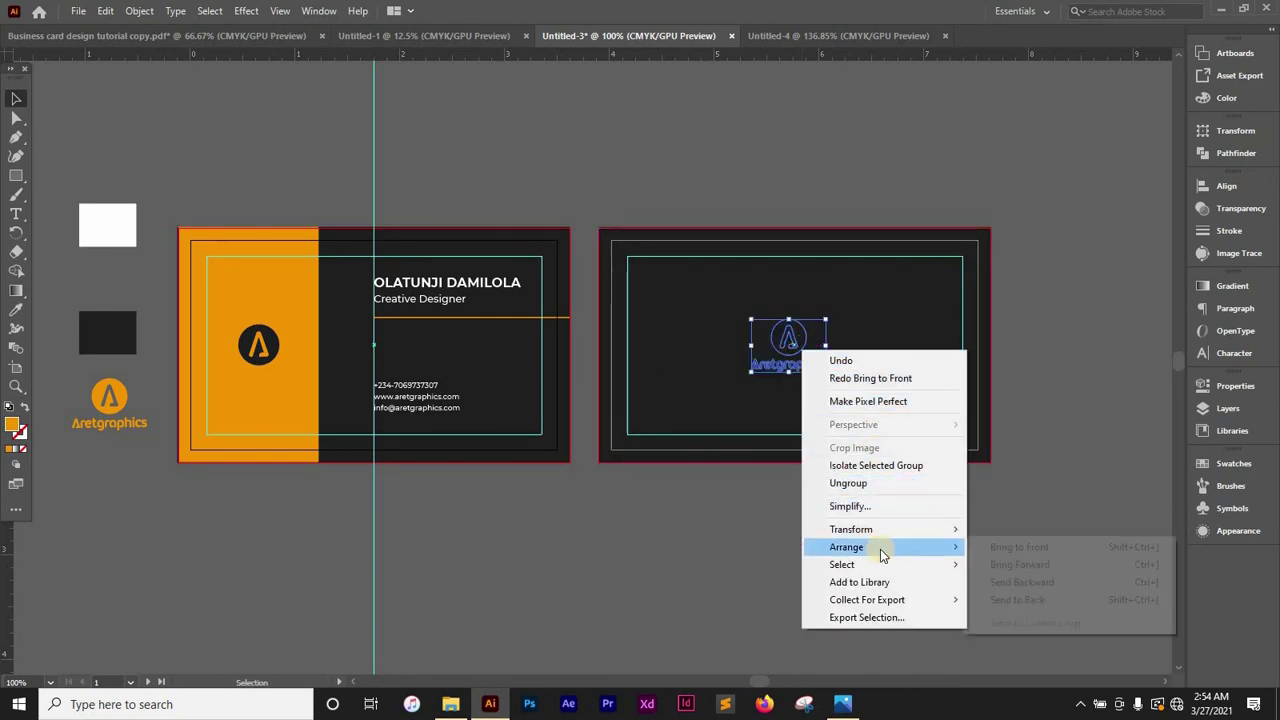
left_click(1036, 549)
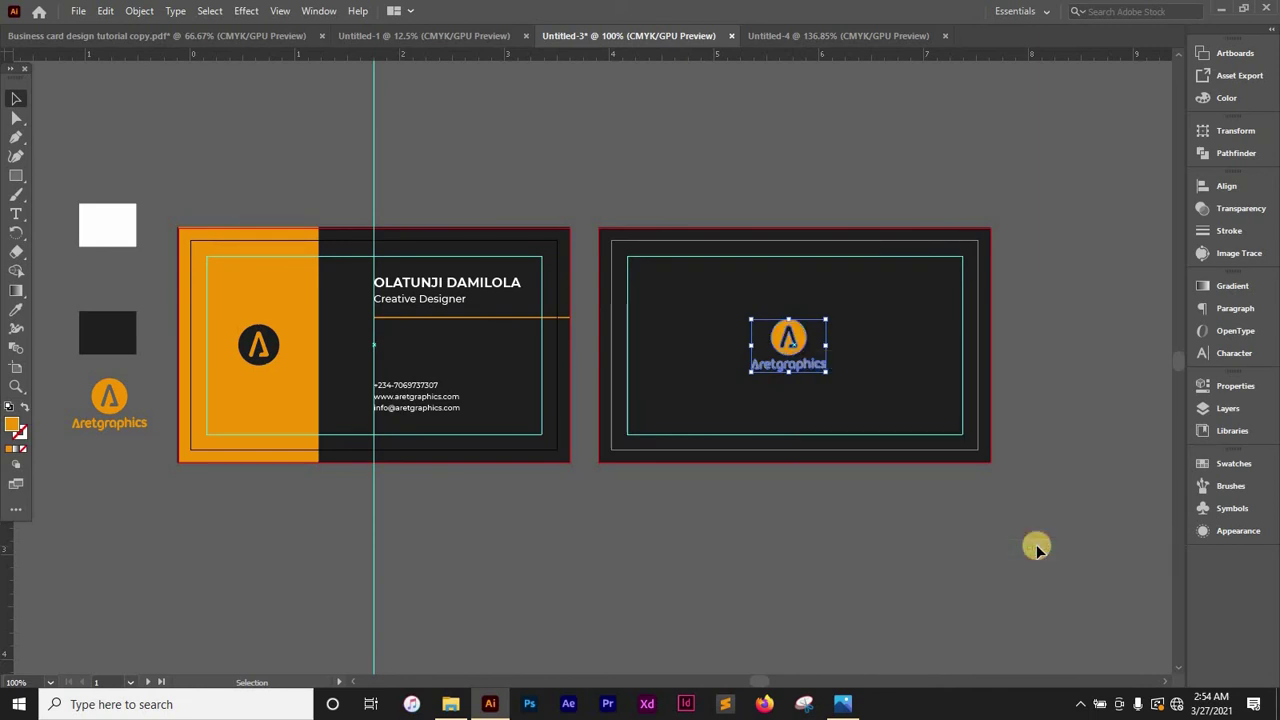
Scale the Aretgraphics logo up on the back card by dragging a corner handle
left_click(1077, 300)
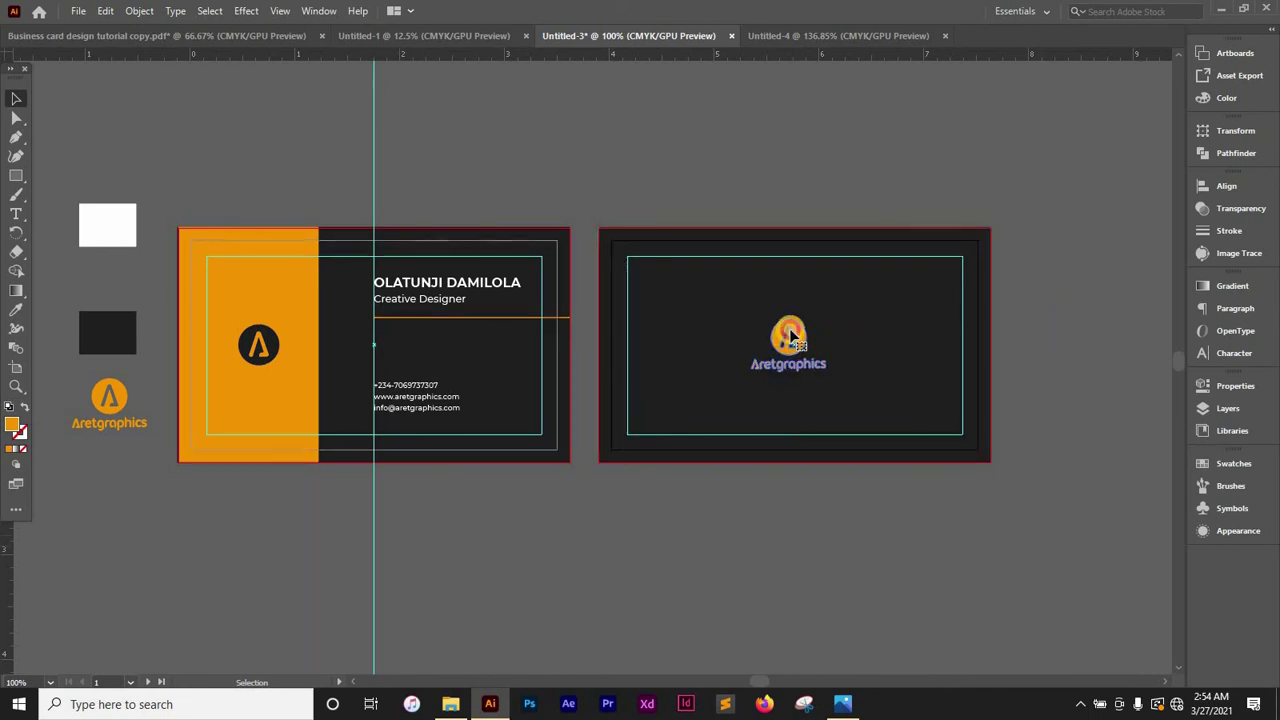
left_click(790, 336)
left_click_drag(826, 320, 848, 304)
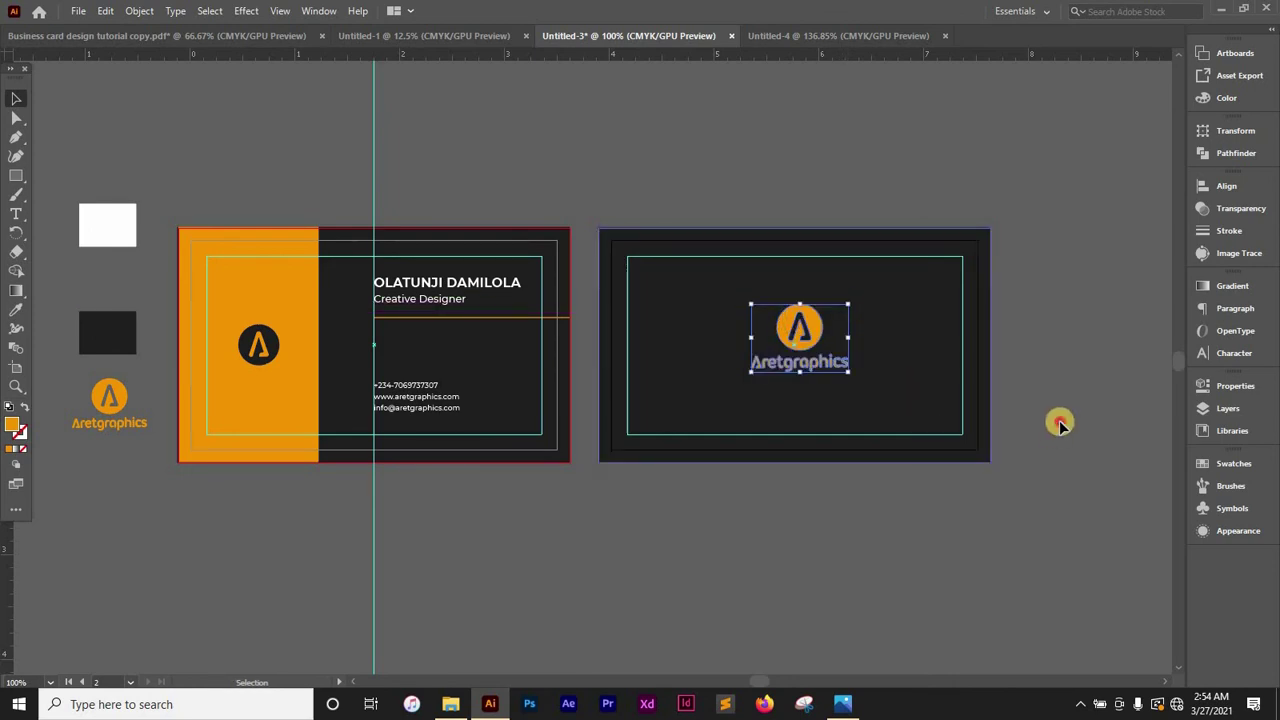
left_click(1060, 424)
Center the logo horizontally and vertically on the card with the Align panel
left_click(792, 330)
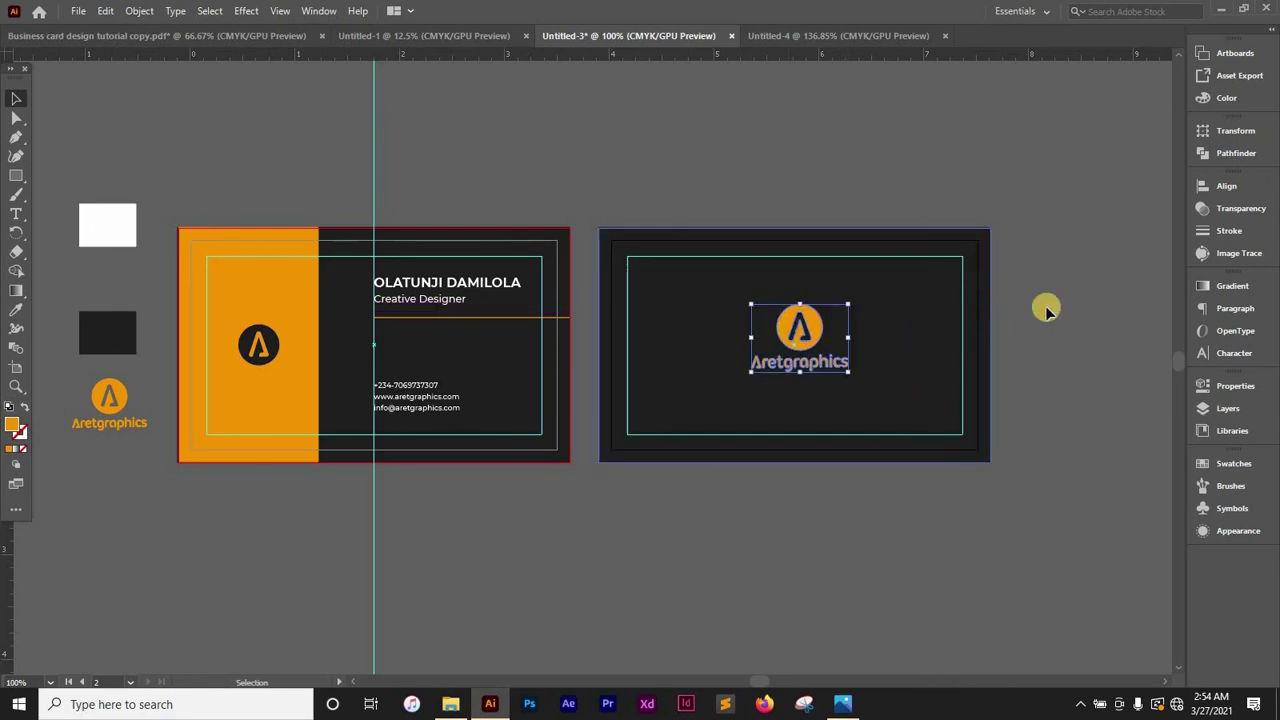
left_click(1216, 186)
left_click(1062, 222)
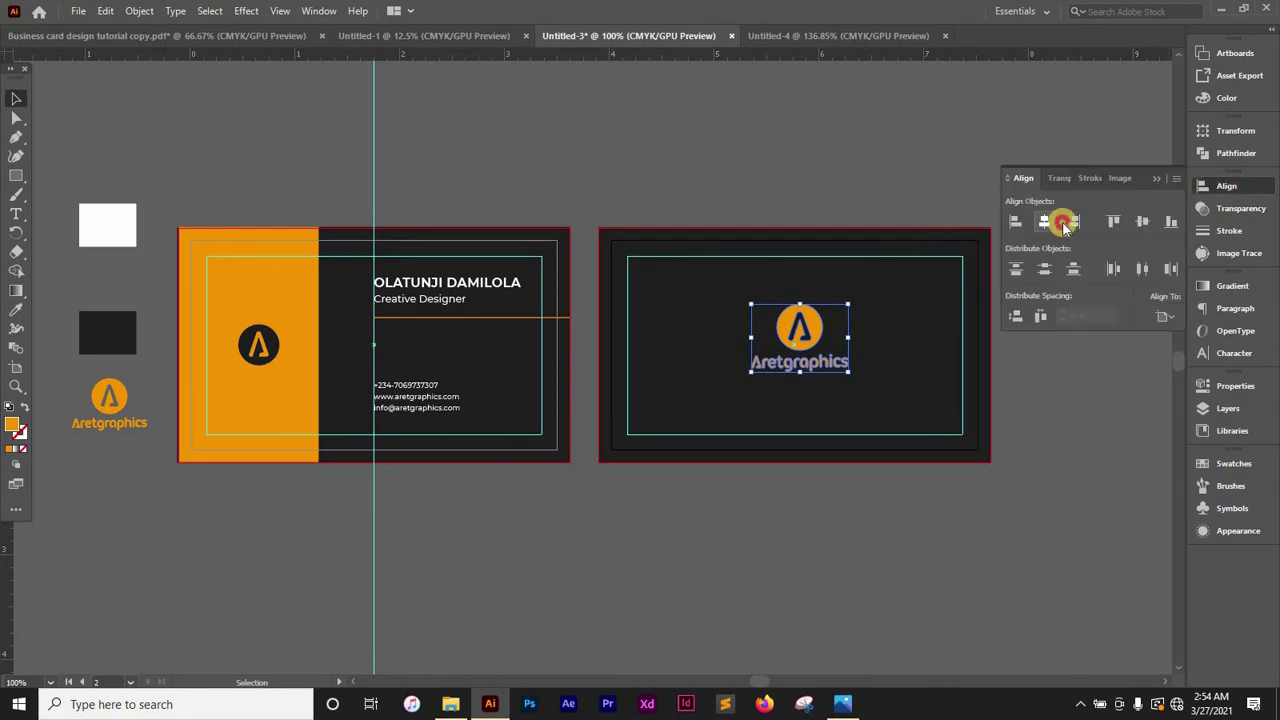
left_click(1142, 221)
left_click(583, 559)
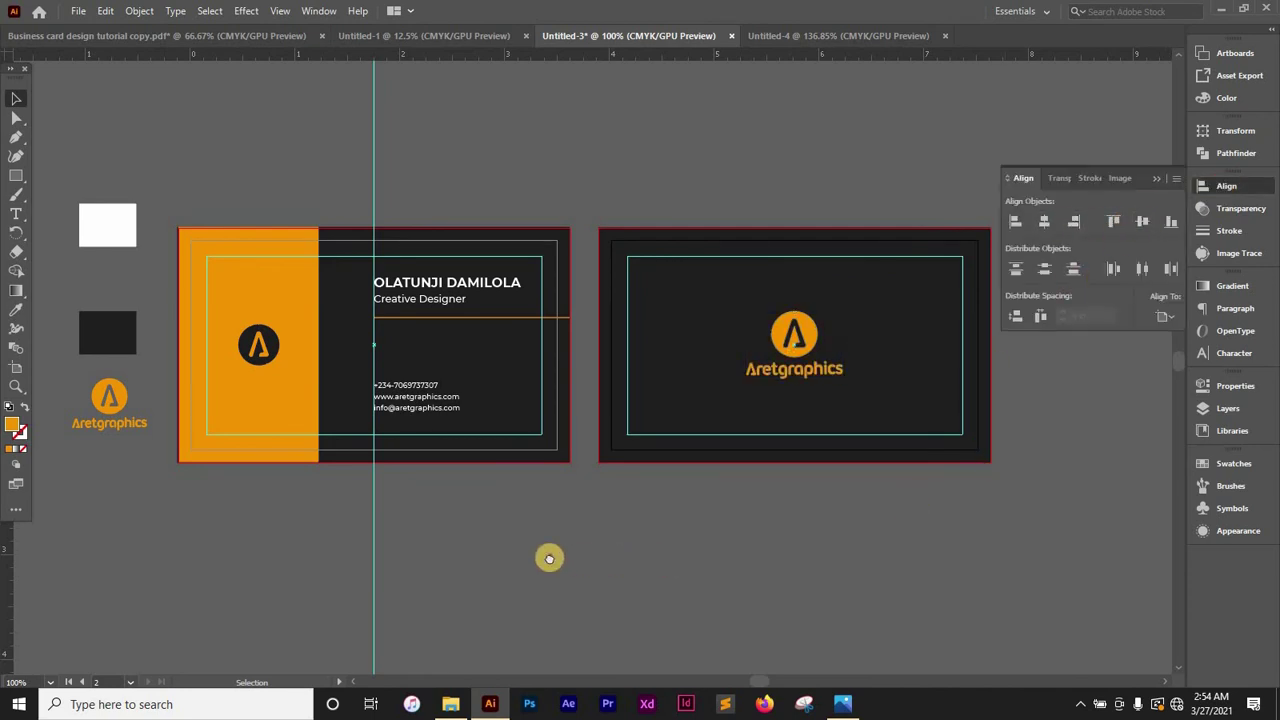
scroll(600, 540, "left", 2)
Make the front artboard active and choose File > Save a Copy
left_click(1156, 178)
left_click(942, 395)
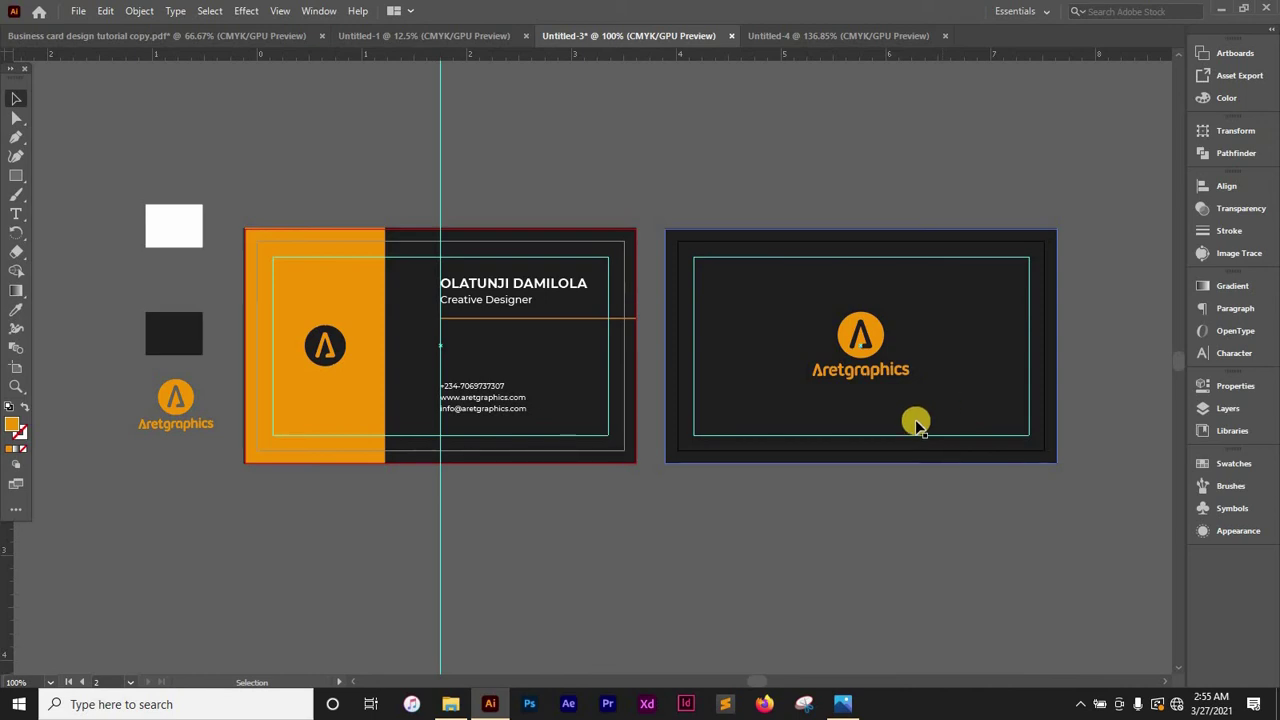
left_click(607, 310)
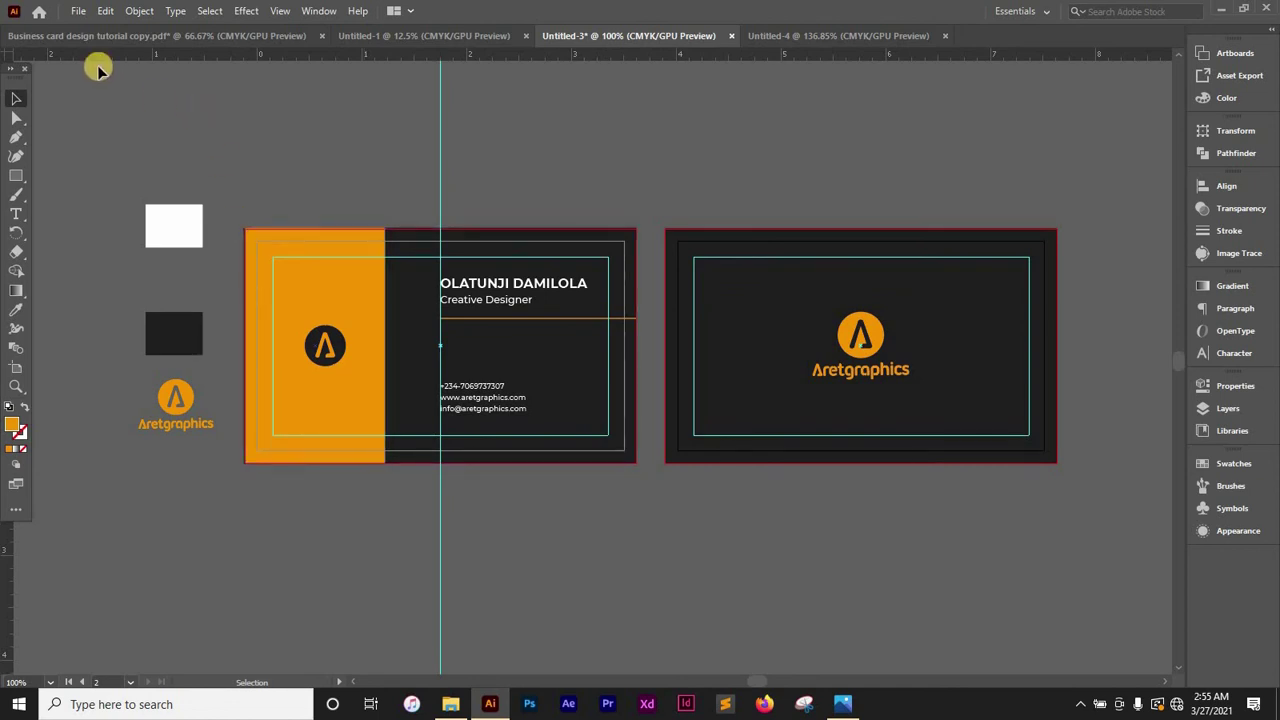
left_click(76, 12)
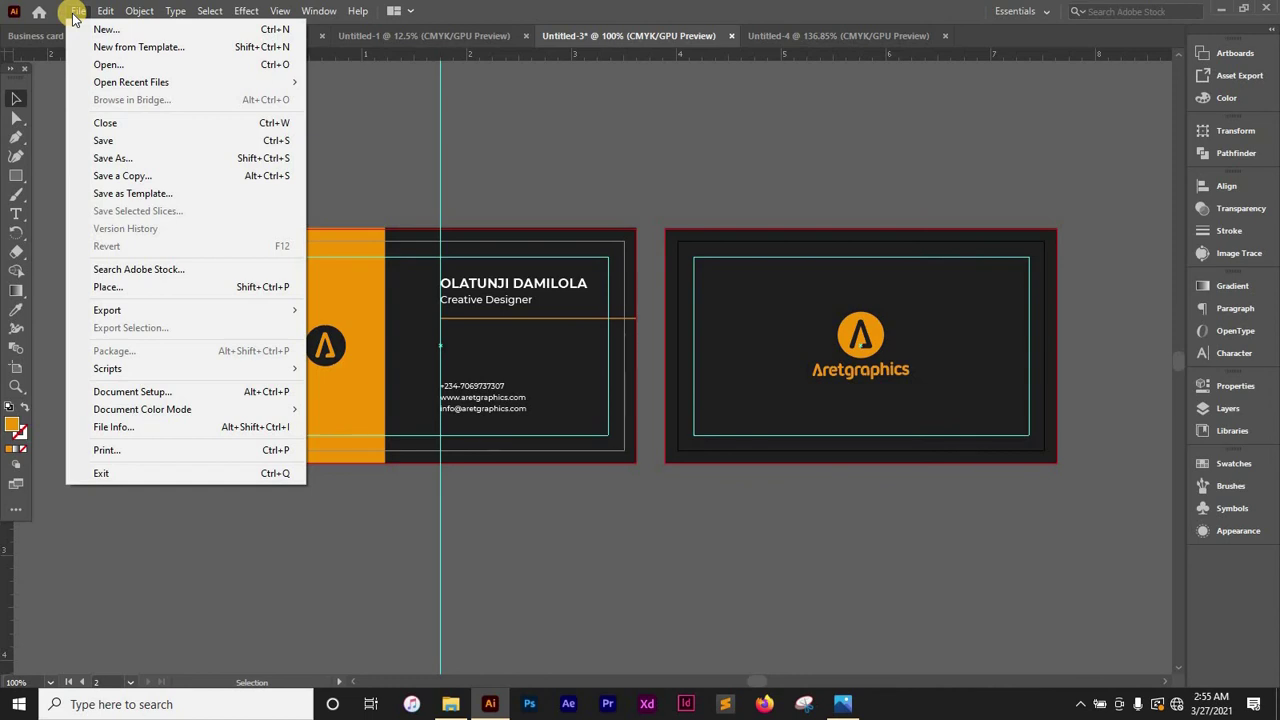
left_click(133, 176)
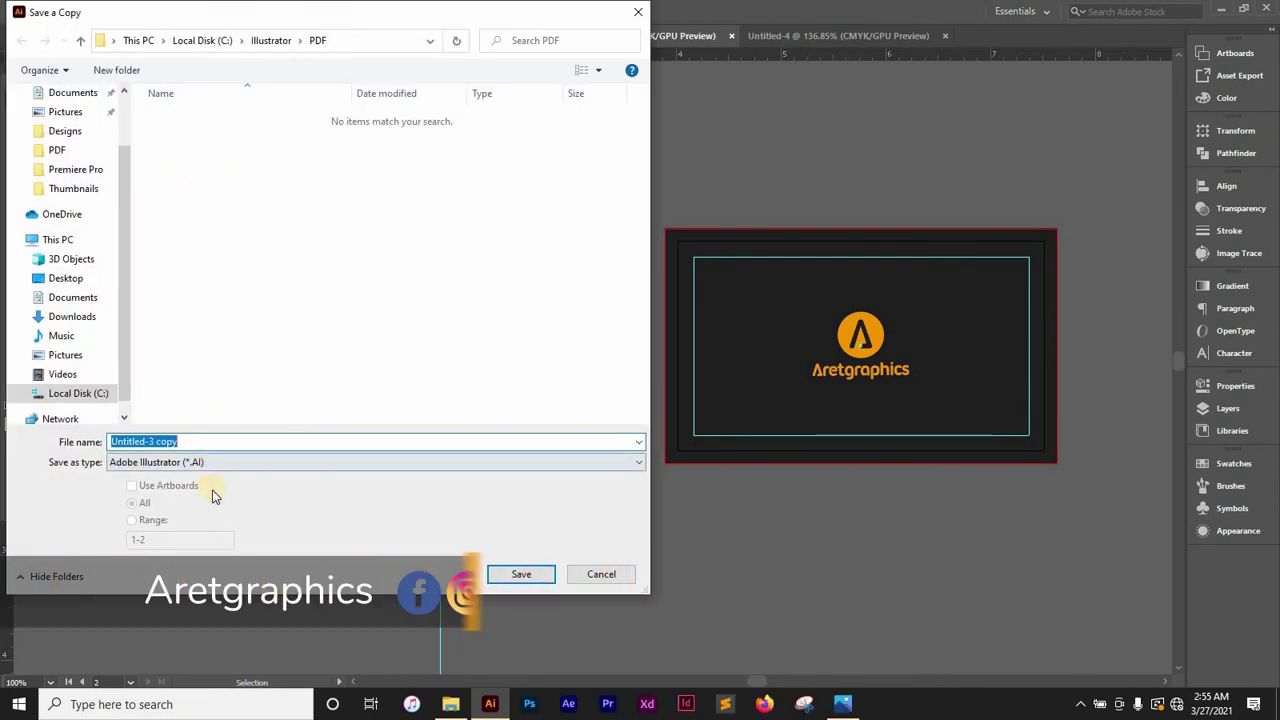
Save a copy to Documents as Adobe PDF (*.PDF) named 'business card design'
left_click(213, 461)
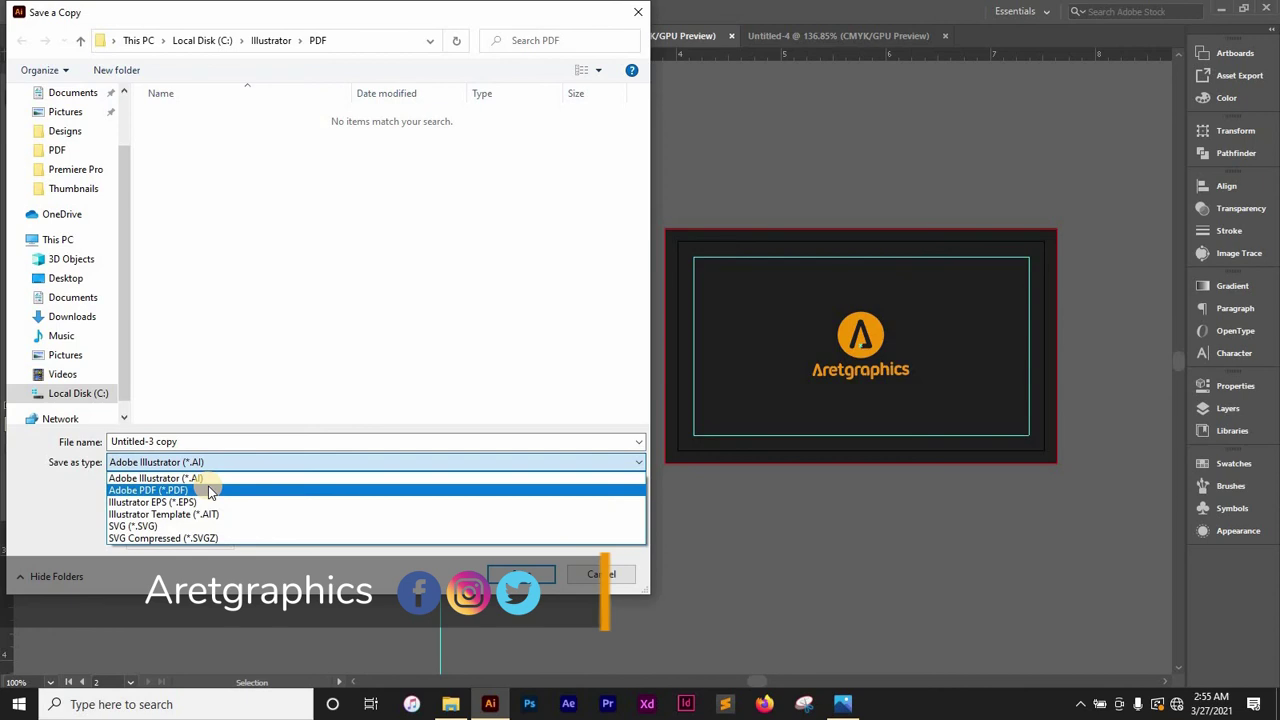
left_click(78, 297)
left_click(78, 297)
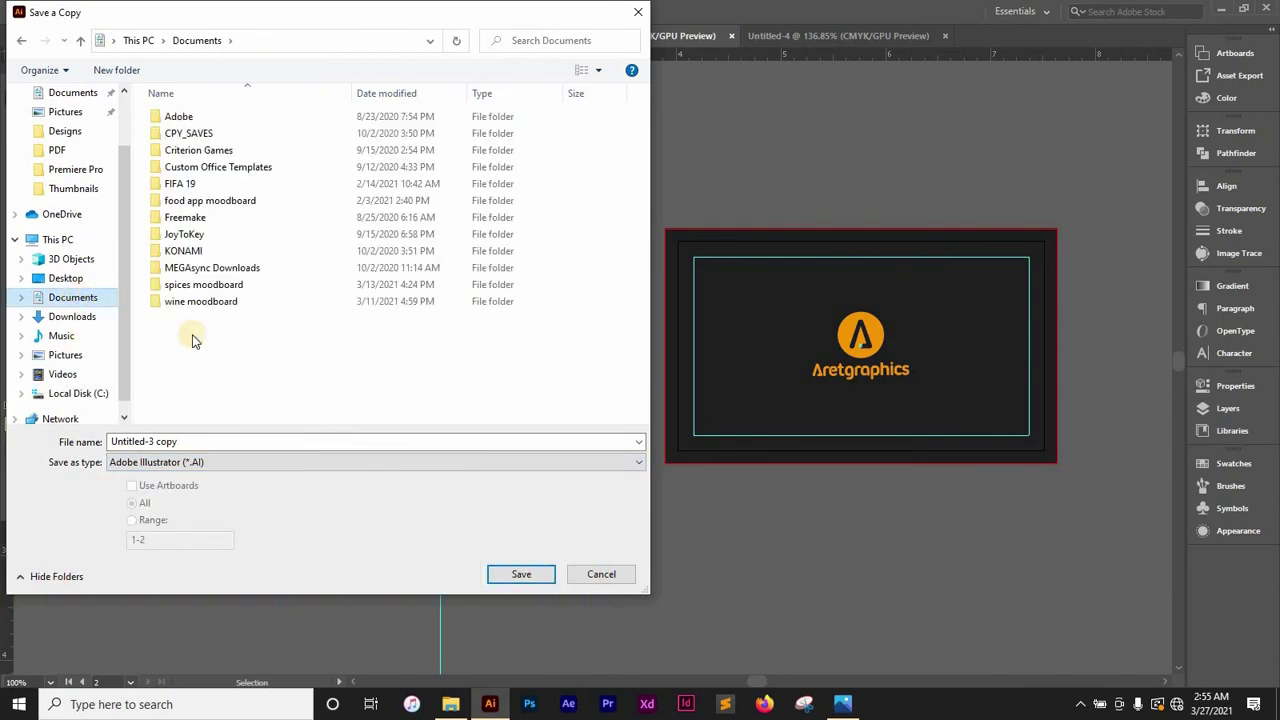
left_click(207, 466)
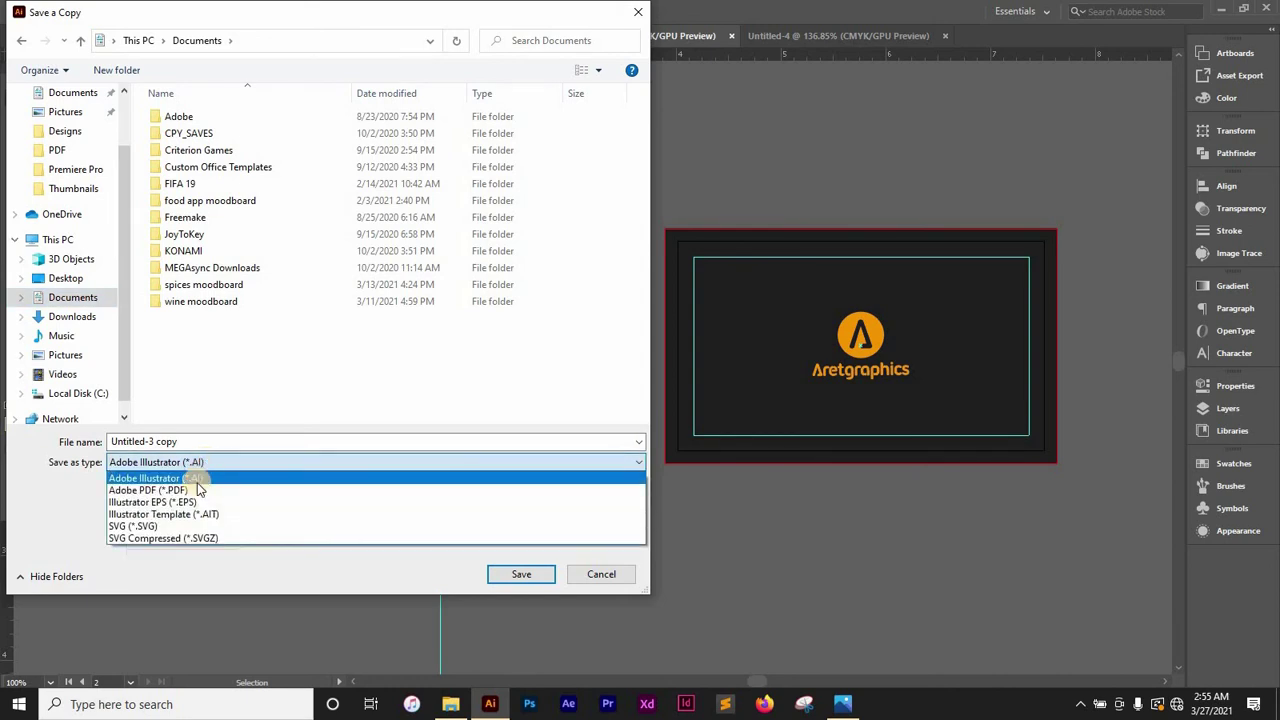
left_click(192, 484)
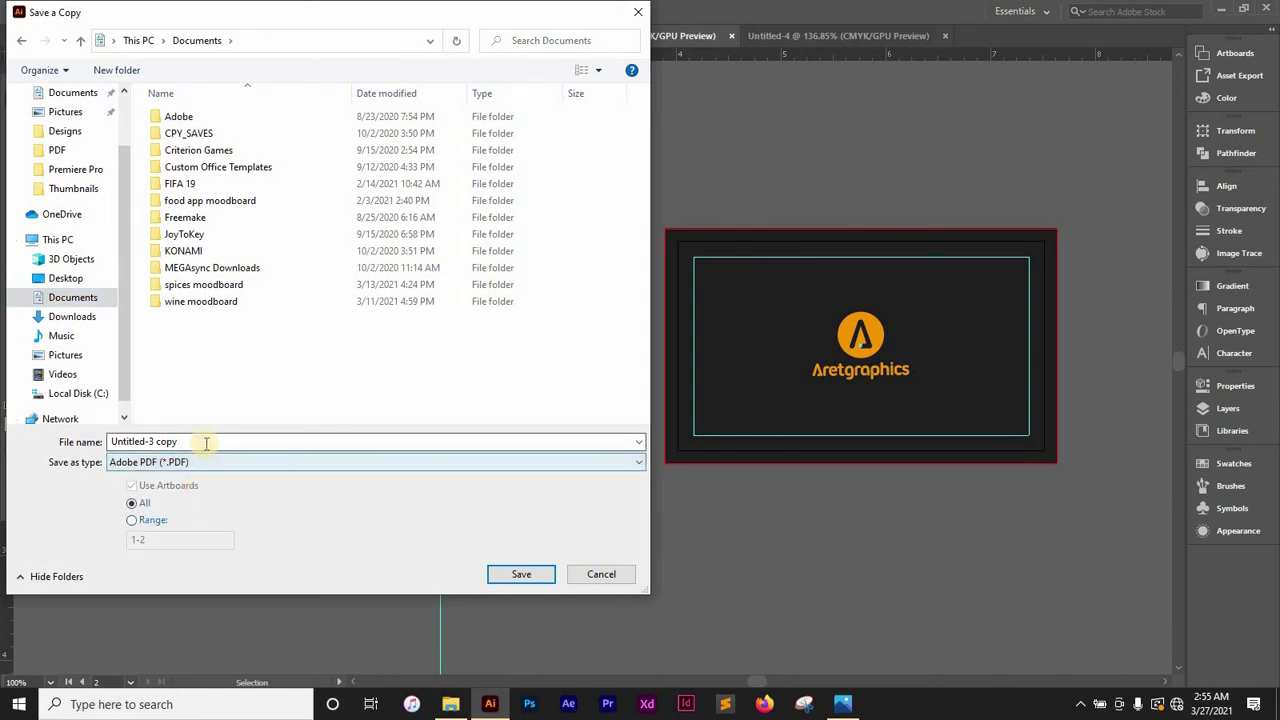
left_click(207, 440)
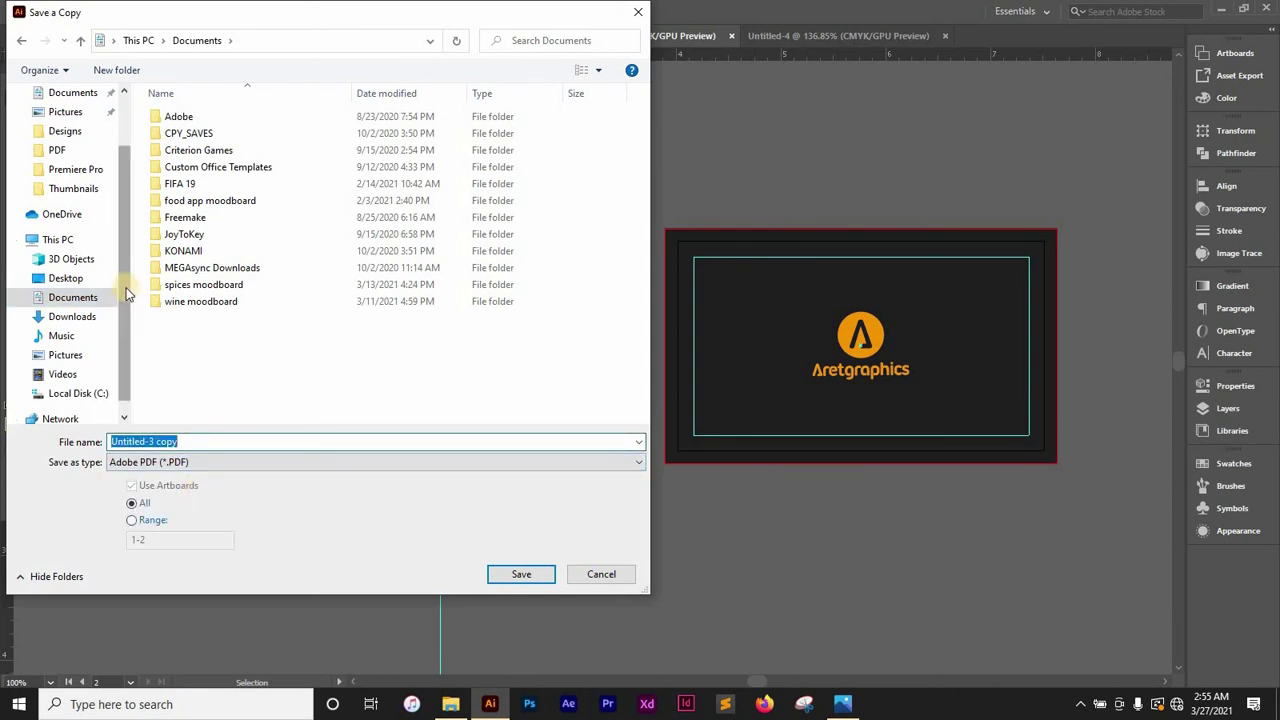
type("bus")
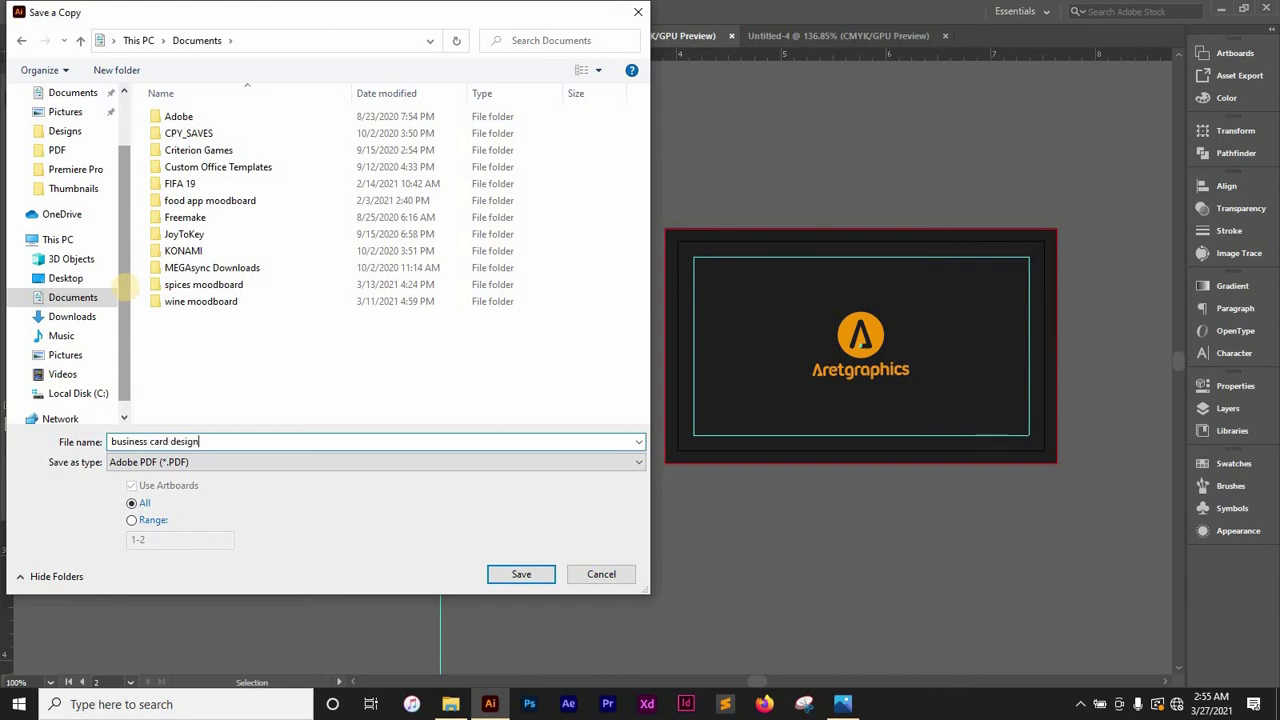
type("iness card design")
Confirm the save and choose the [High Quality Print] Adobe PDF preset
left_click(524, 575)
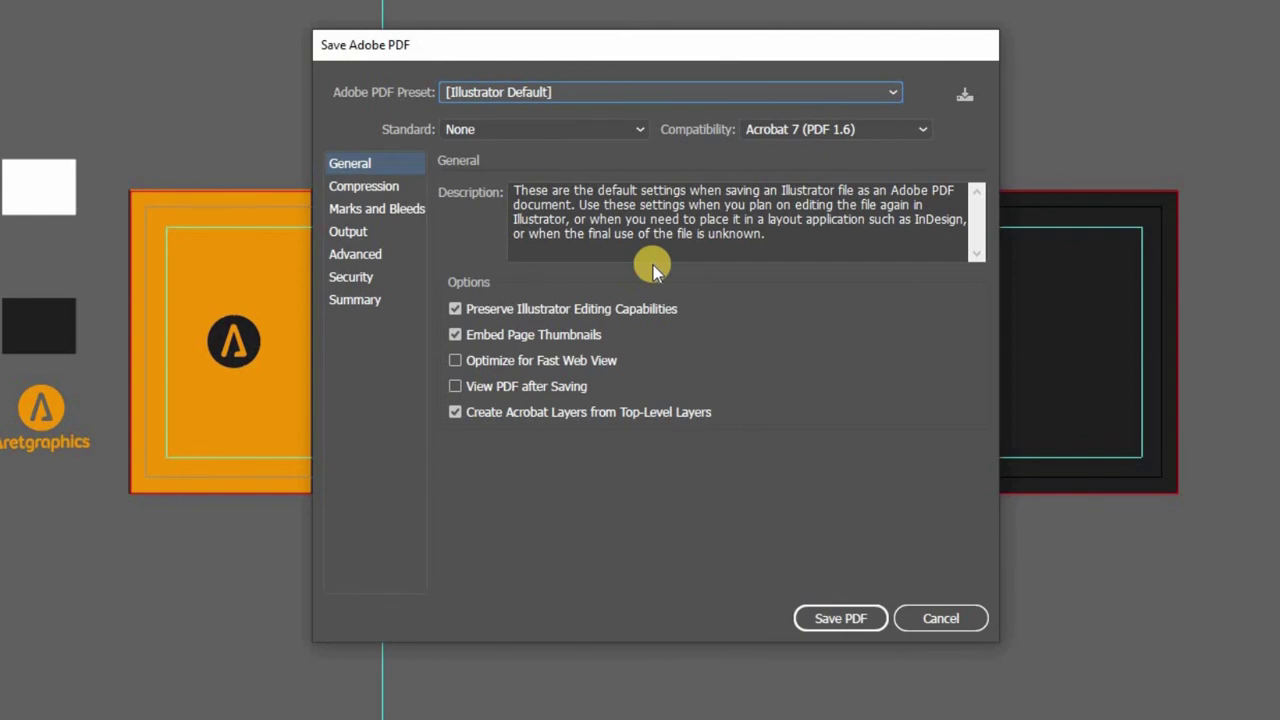
left_click(650, 92)
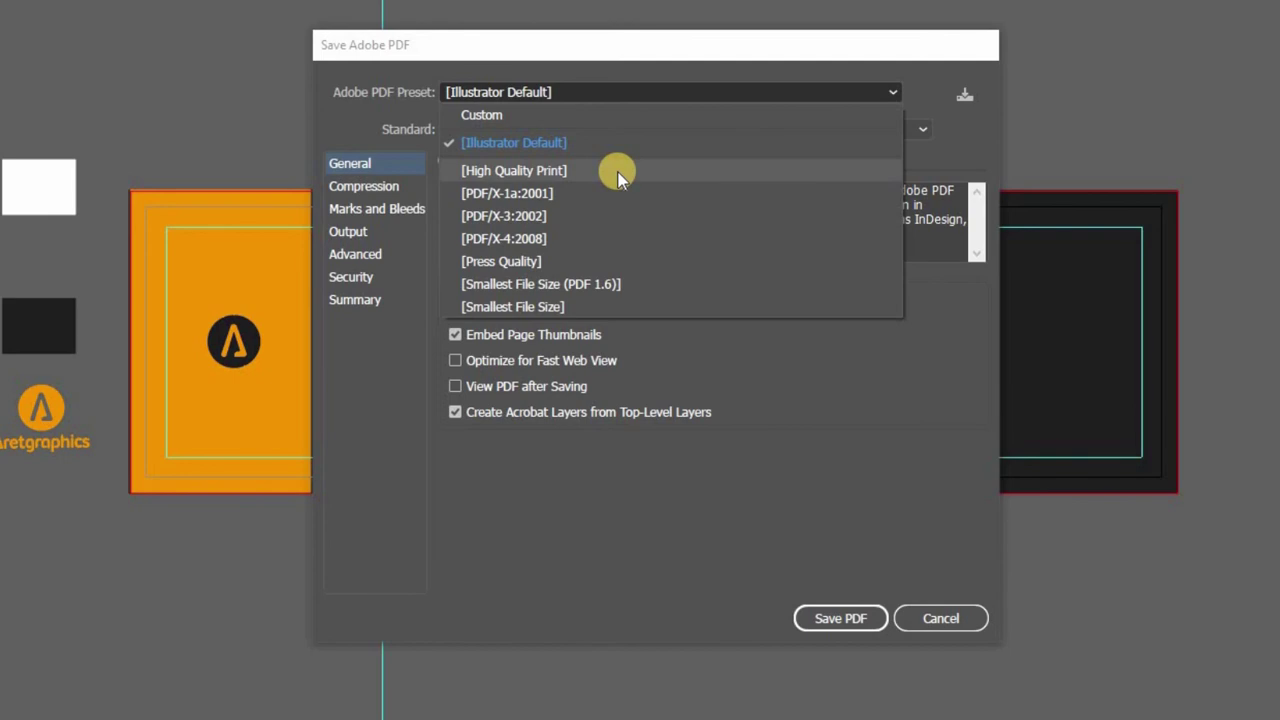
left_click(500, 172)
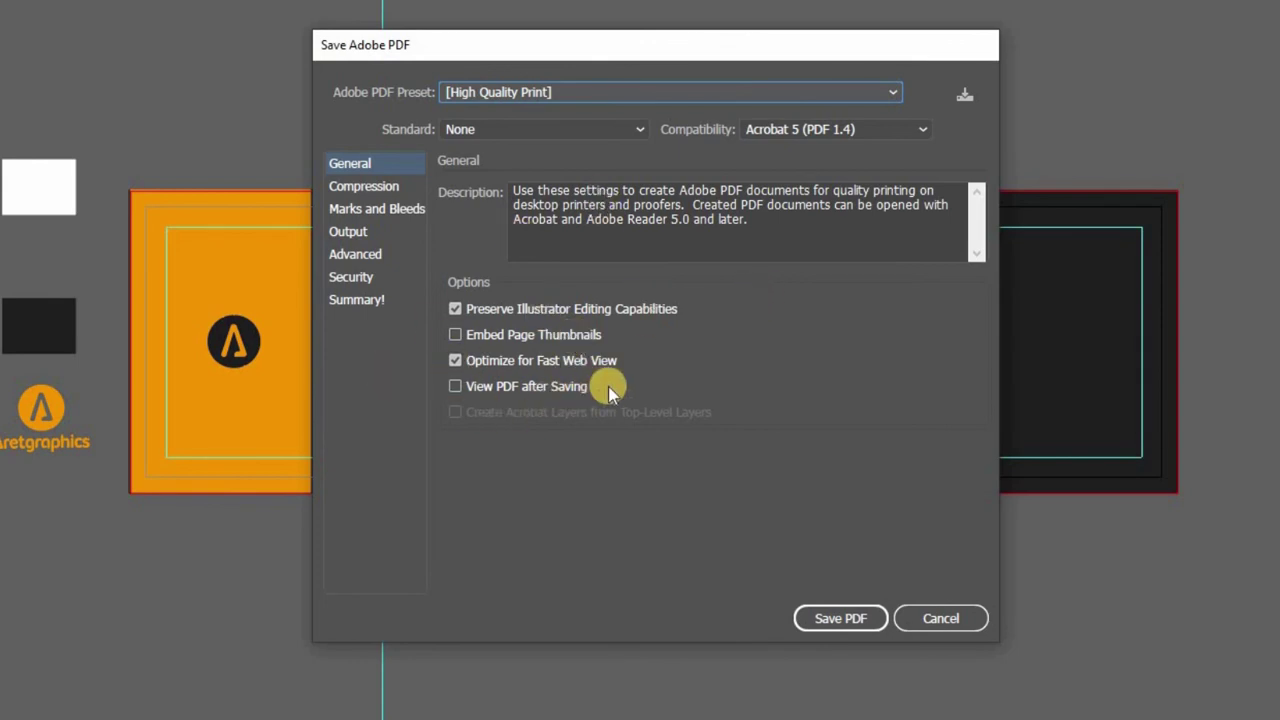
Enable Trim Marks and Use Document Bleed Settings under Marks and Bleeds, then save the PDF
left_click(396, 209)
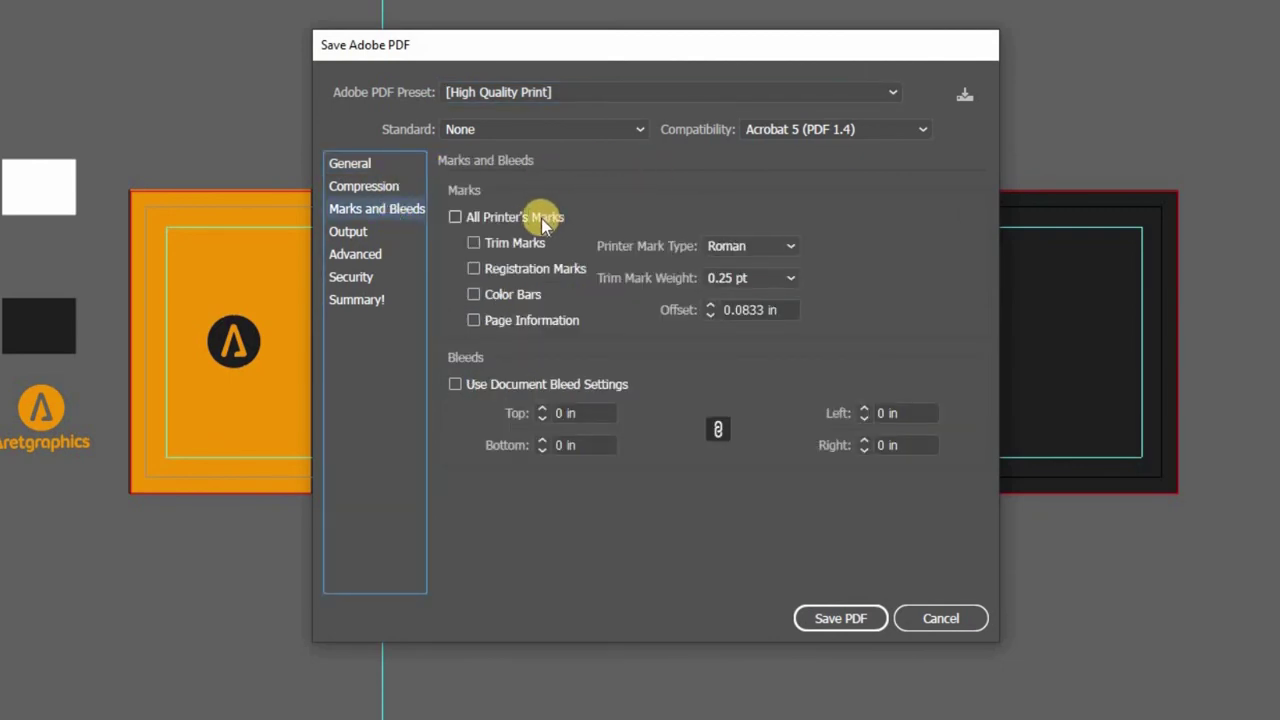
left_click(473, 243)
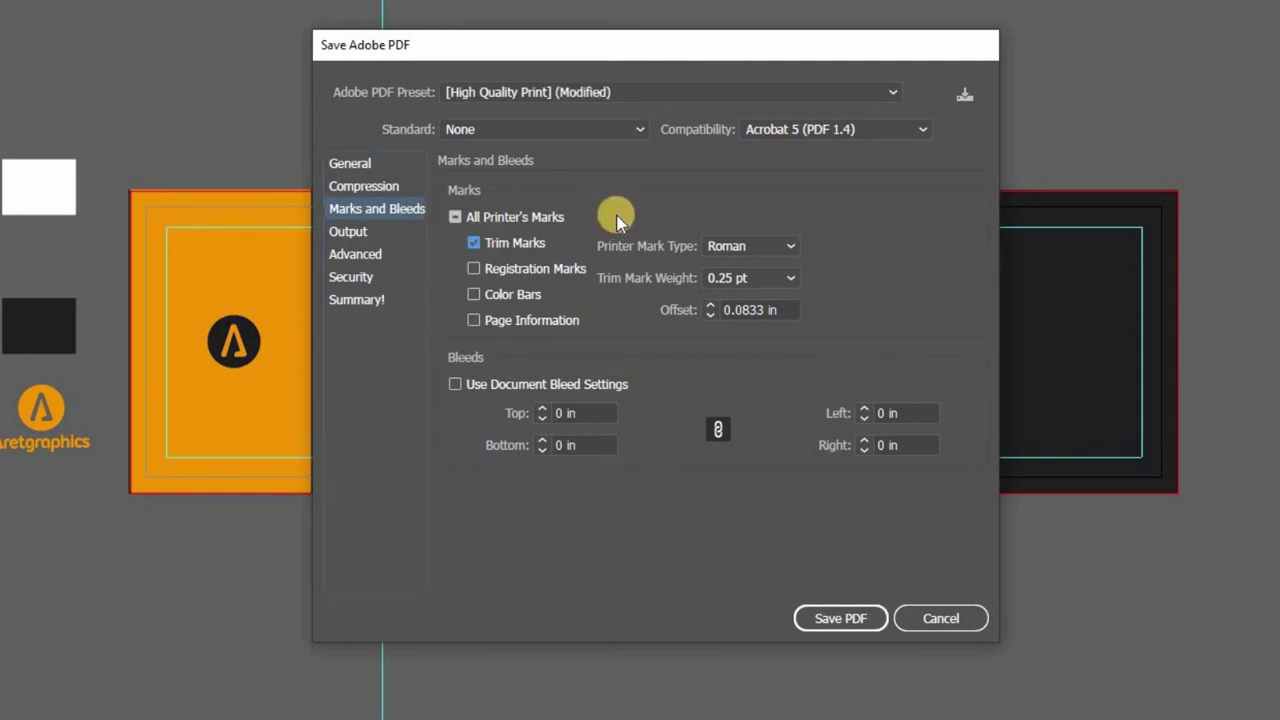
left_click(455, 386)
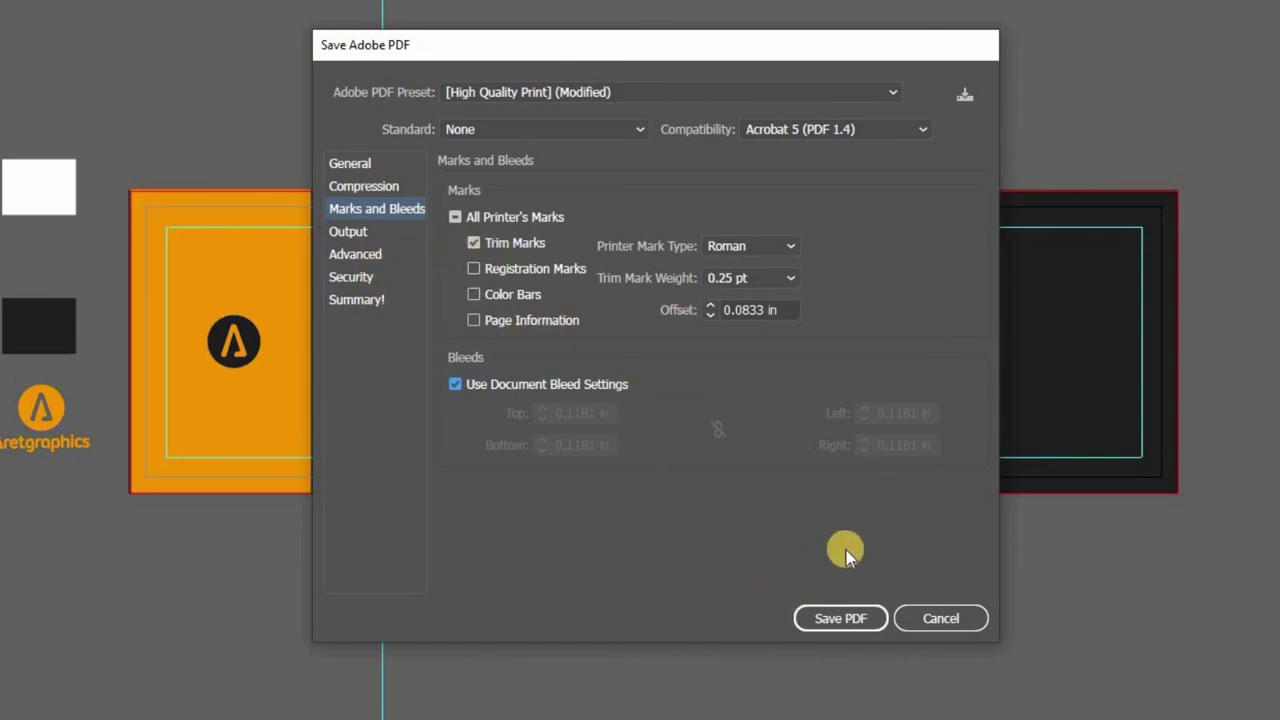
left_click(834, 618)
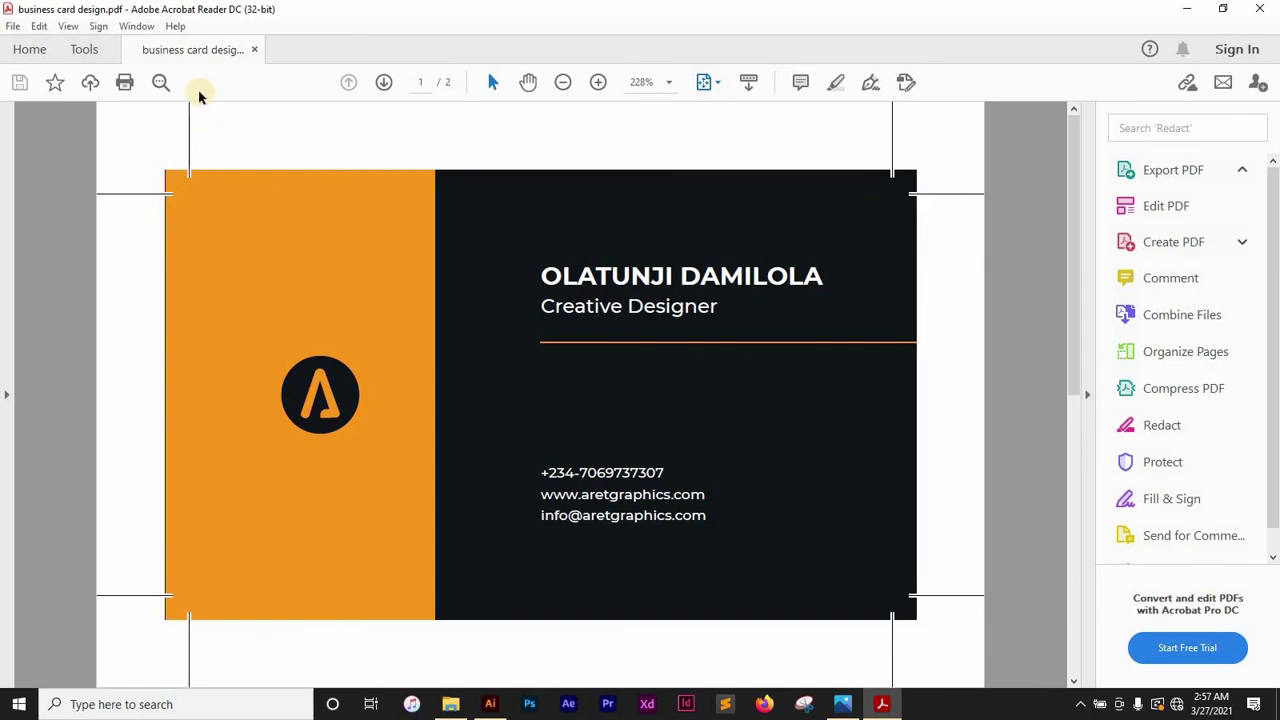
Inspect the 4.42 × 2.92 in front page with its bleed and trim marks in Acrobat Reader
mouse_move(185, 625)
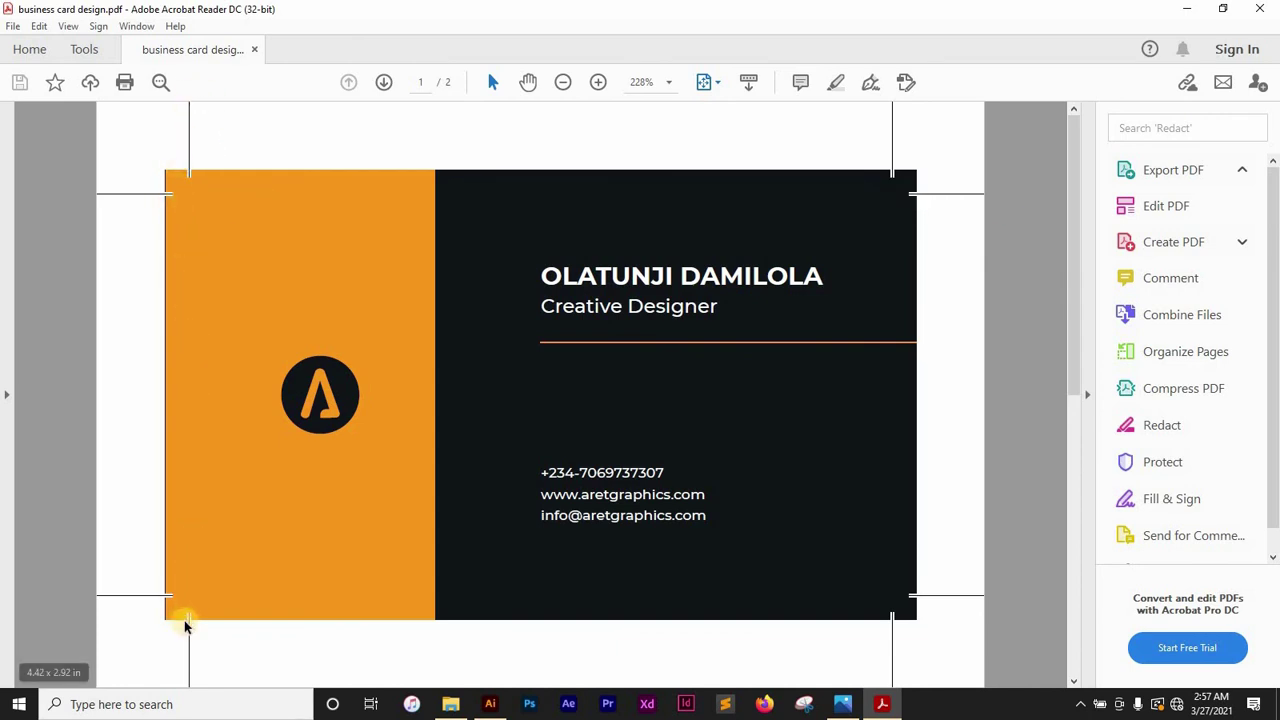